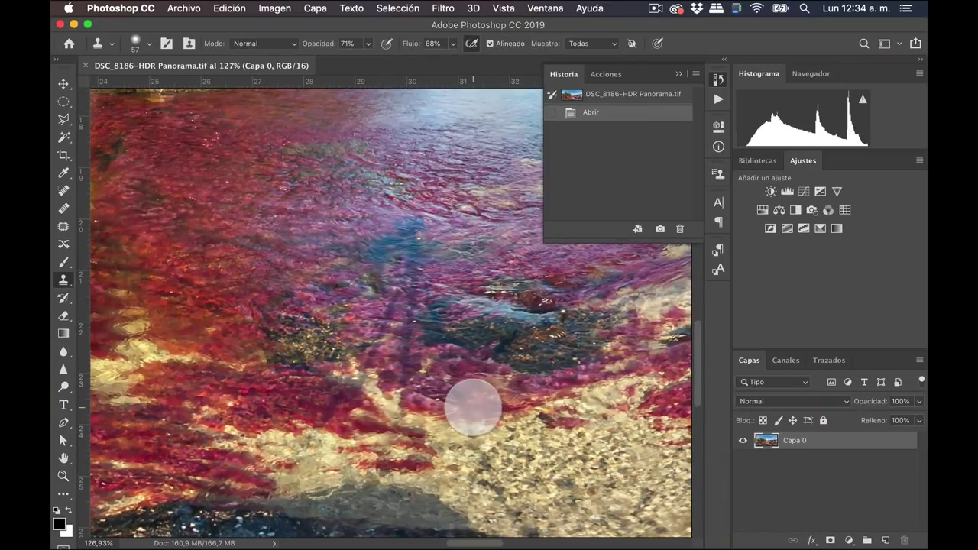
# Step: Clone river texture over the riverbed shadow and the bright sun reflection on the water
pyautogui.click(473, 407)
pyautogui.click(487, 389)
pyautogui.click(486, 462)
pyautogui.click(486, 462)
pyautogui.scroll(-3, 508, 426)
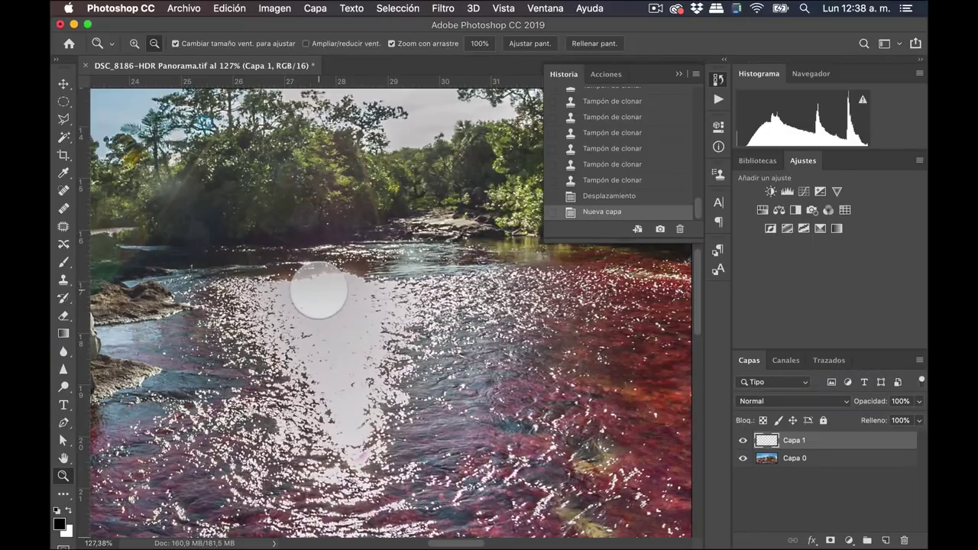
pyautogui.press('s')
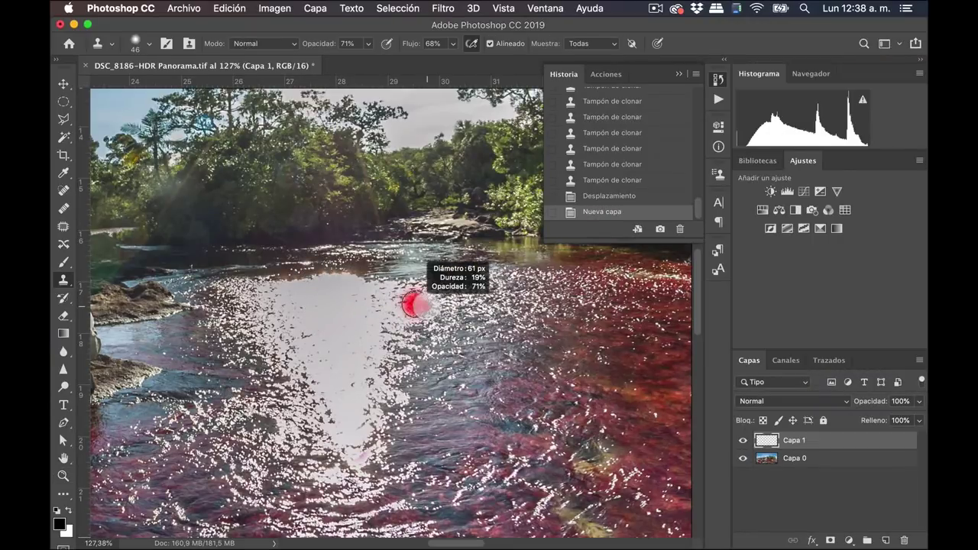
pyautogui.moveTo(426, 306); pyautogui.dragTo(307, 309)
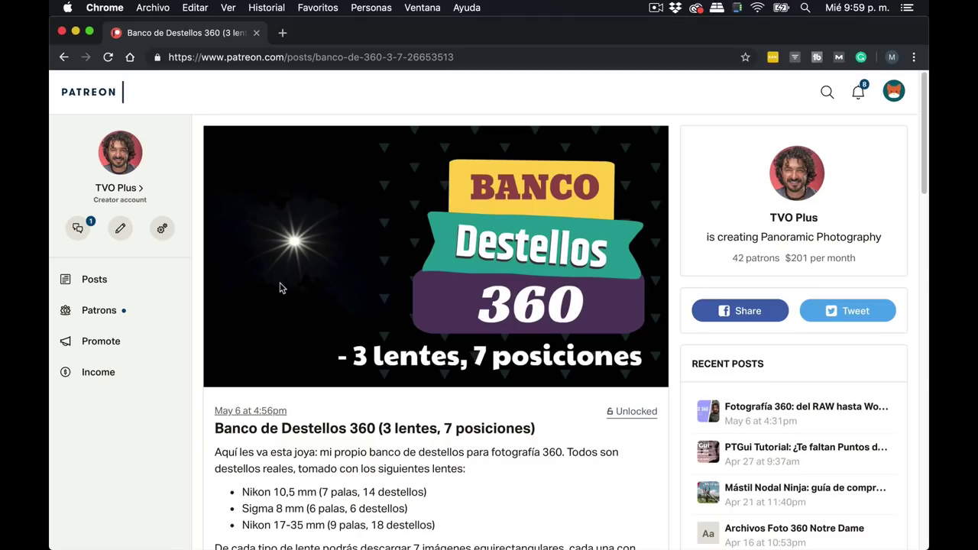
# Step: Scroll to the post's attachments and download the Destellos - Nikon 10,5 mm zip
pyautogui.scroll(-5, 279, 287)
pyautogui.scroll(-4, 280, 287)
pyautogui.scroll(-2, 279, 287)
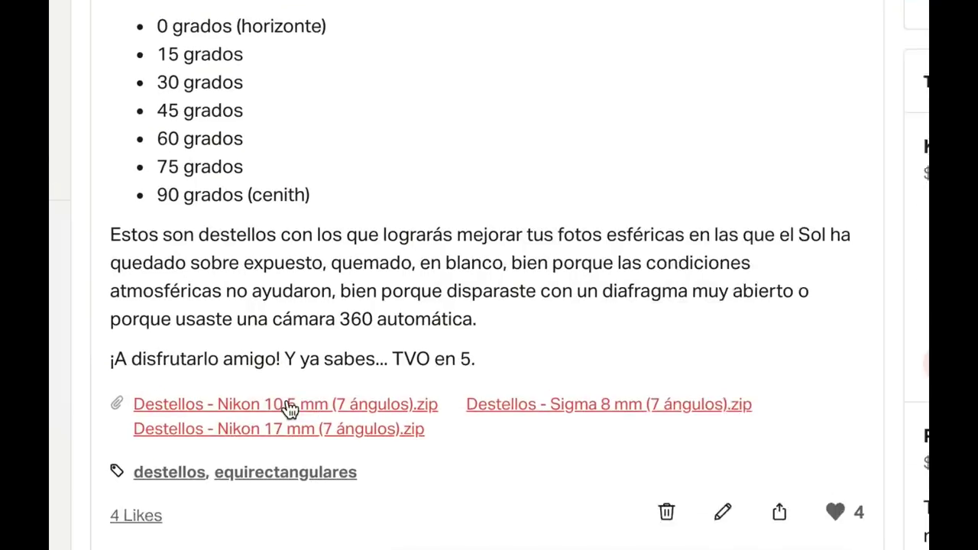
pyautogui.click(265, 406)
pyautogui.press('Down')
pyautogui.press('Down')
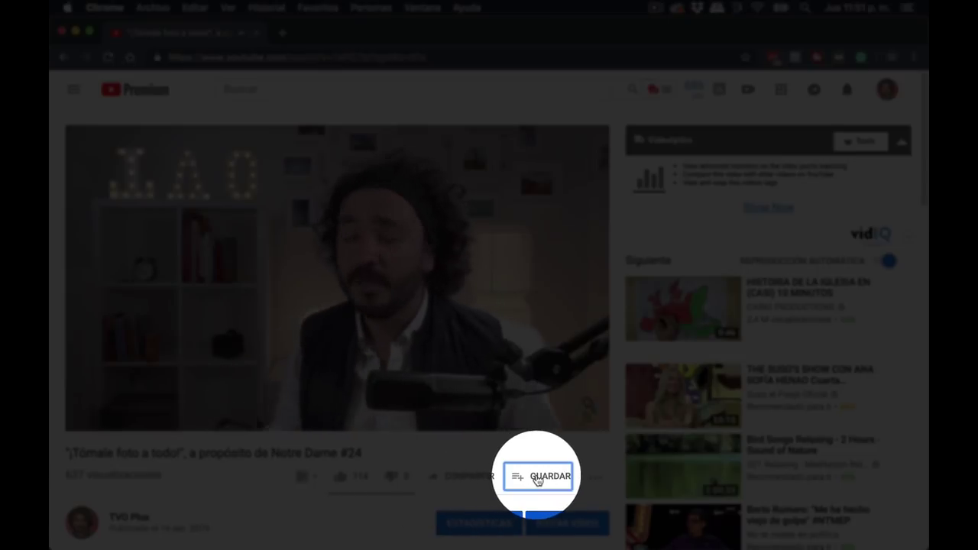
# Step: Quick Look DSC_8186-HDR Panorama.tif from the TIF folder, then open it in Photoshop
pyautogui.click(542, 478)
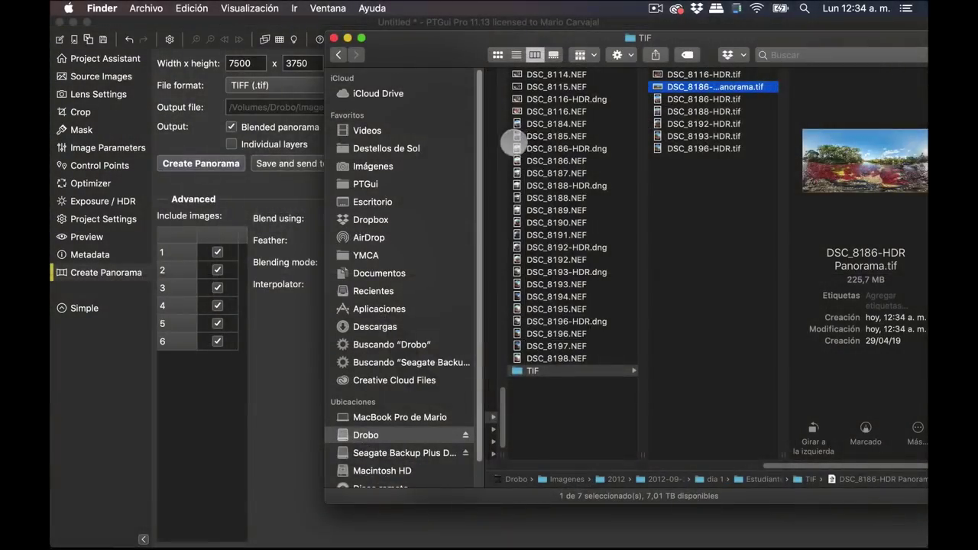
pyautogui.press('space')
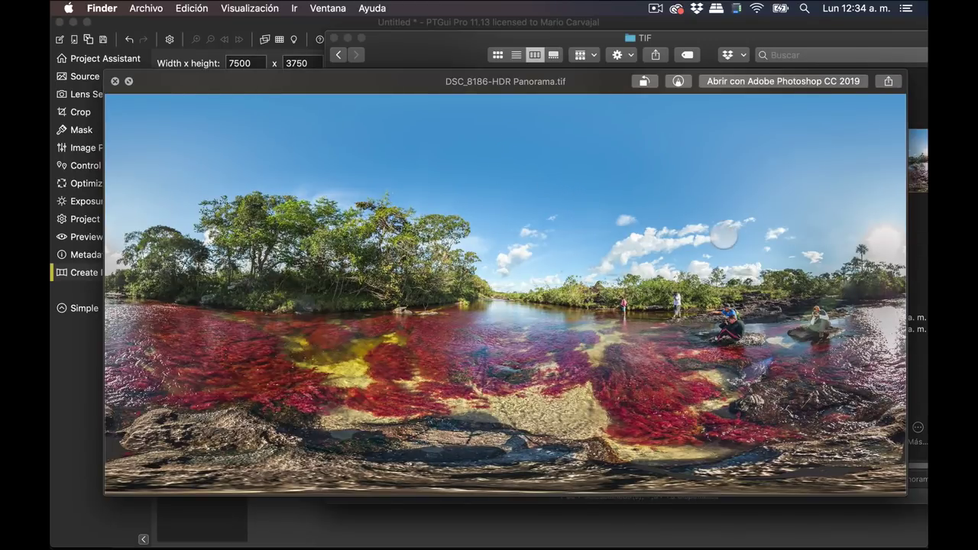
pyautogui.press('space')
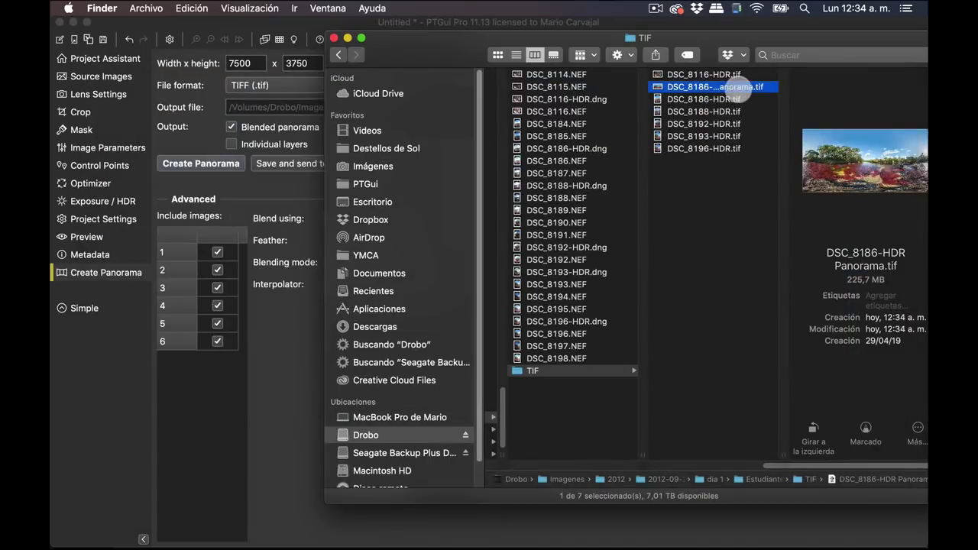
pyautogui.doubleClick(728, 86)
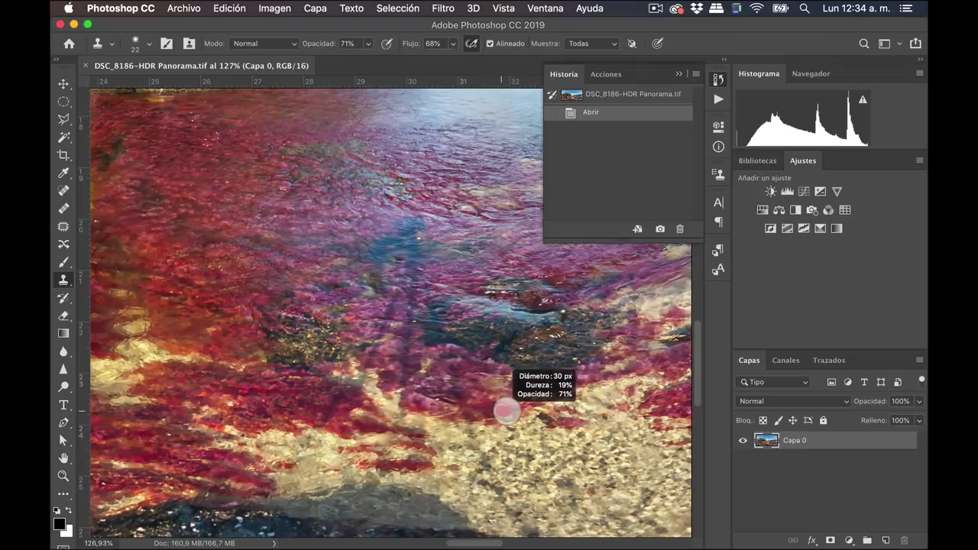
# Step: With a 57 px Clone Stamp brush, clone texture over the photographer's shadow on the riverbed
pyautogui.moveTo(516, 411); pyautogui.dragTo(495, 411)
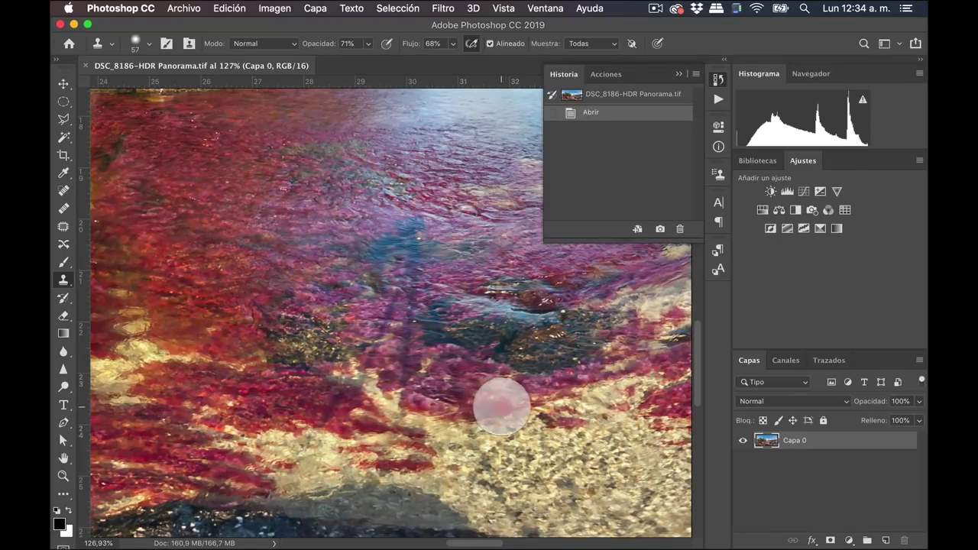
pyautogui.click(467, 411)
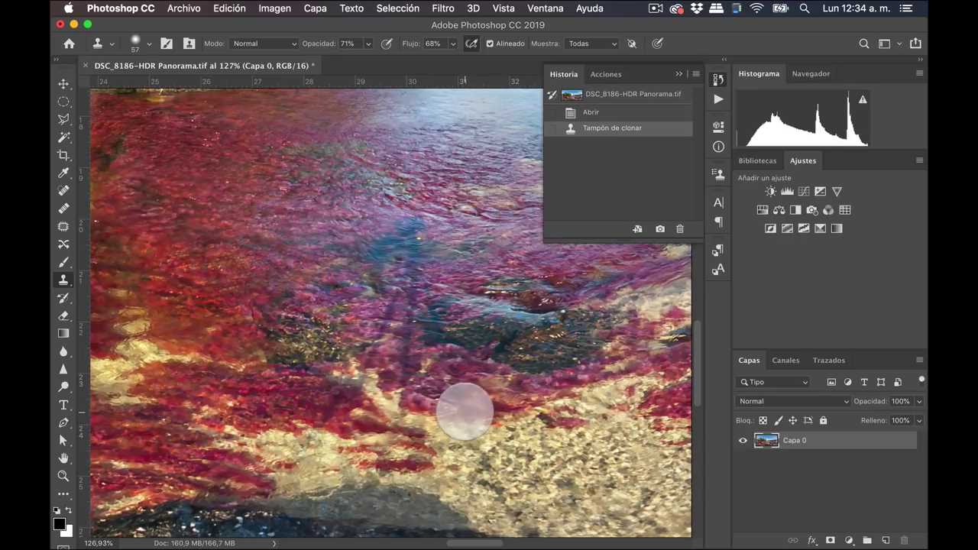
pyautogui.click(469, 404)
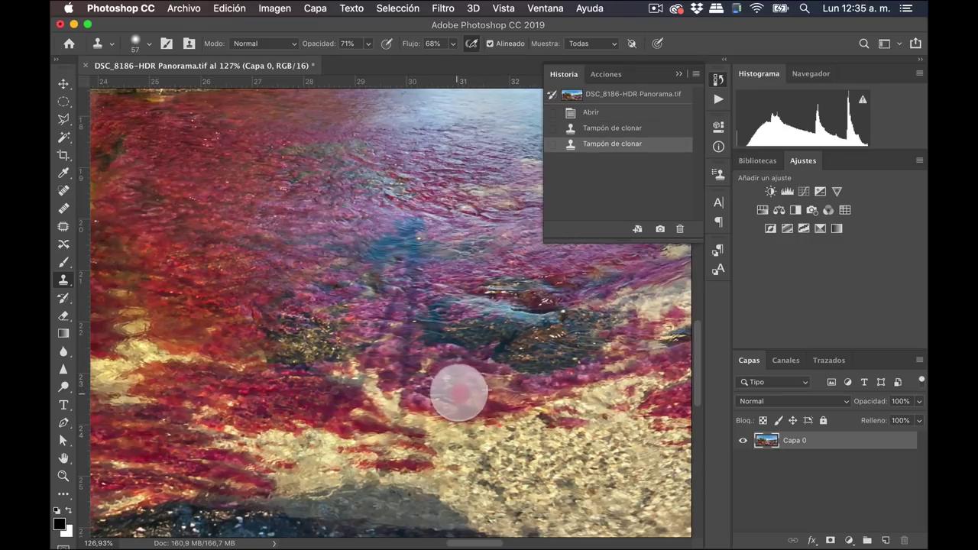
pyautogui.click(455, 388)
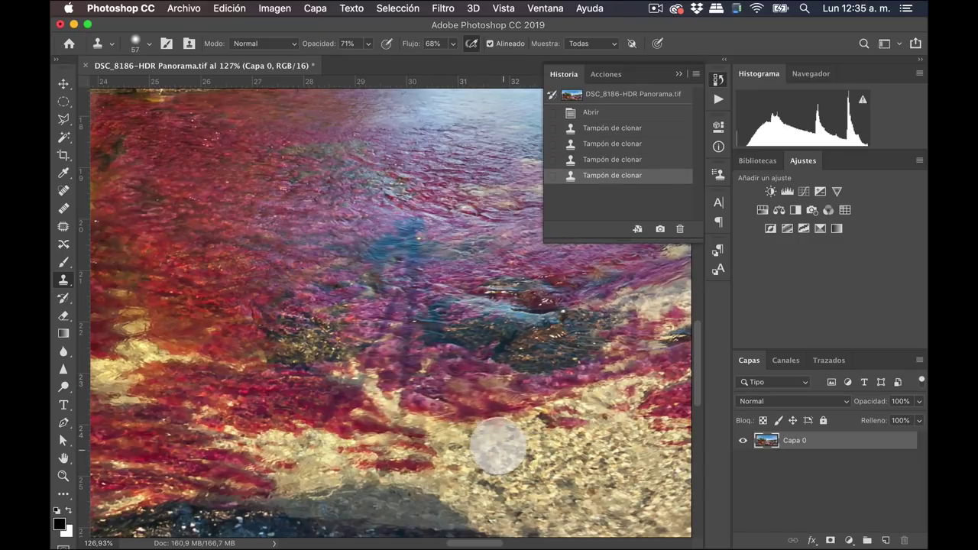
pyautogui.click(471, 439)
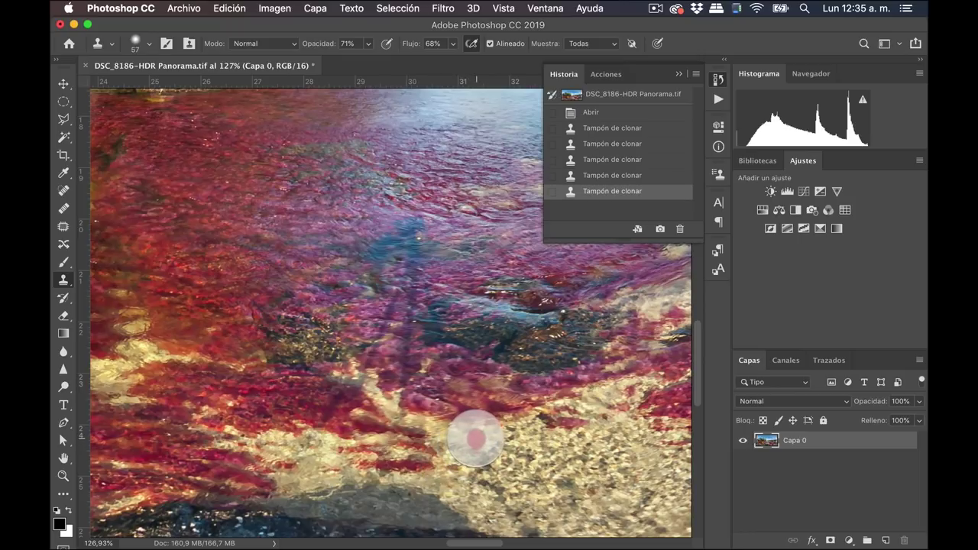
pyautogui.click(486, 462)
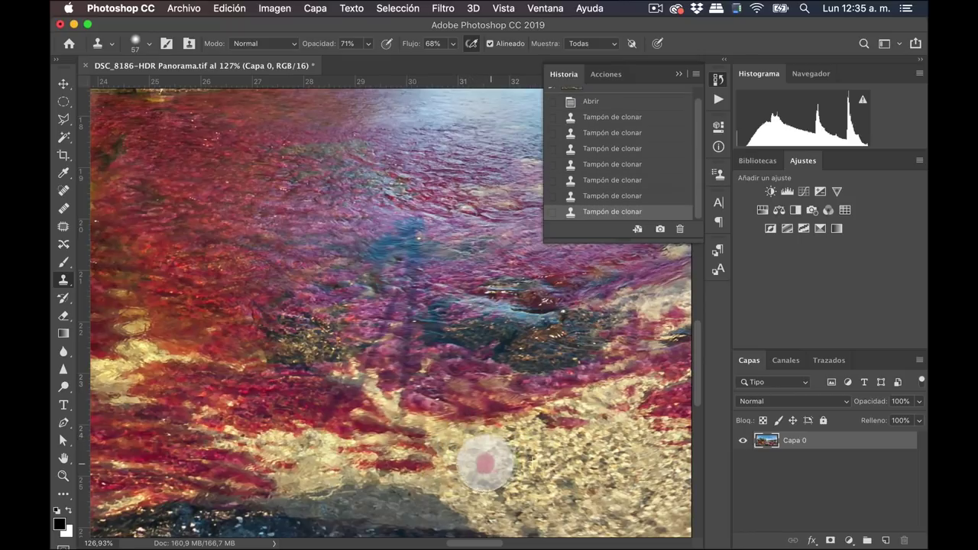
pyautogui.scroll(-3, 527, 427)
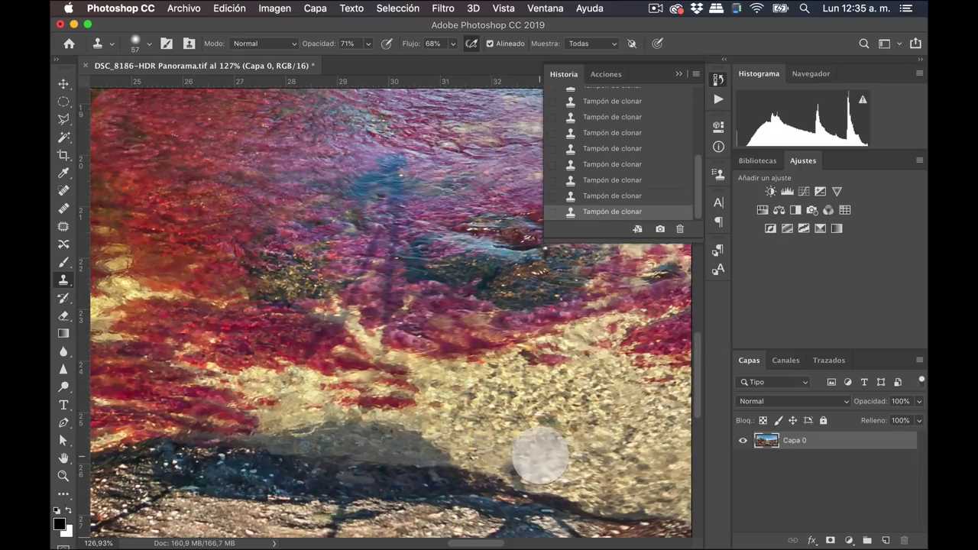
pyautogui.click(515, 473)
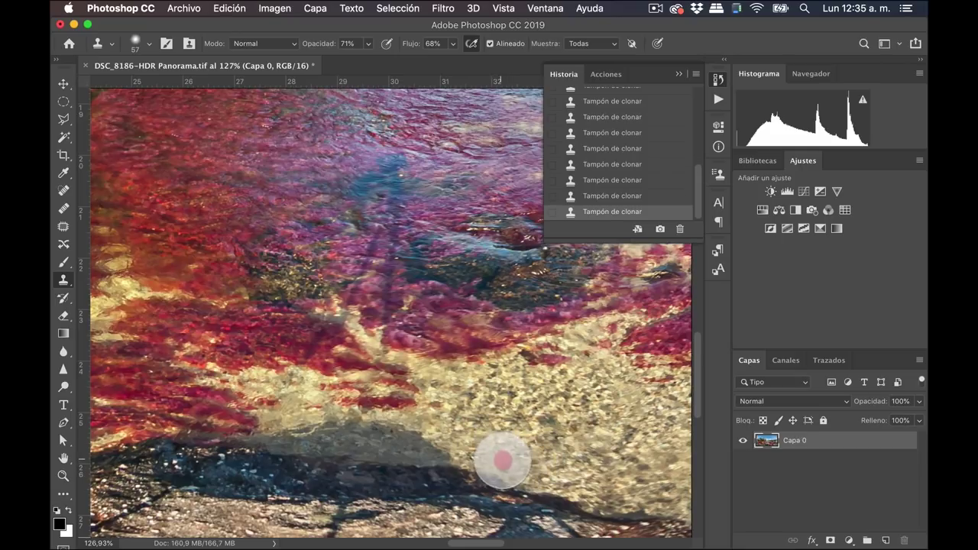
# Step: Shrink the clone brush to 46 px and zoom out to the whole panorama
pyautogui.moveTo(448, 308); pyautogui.dragTo(515, 380)
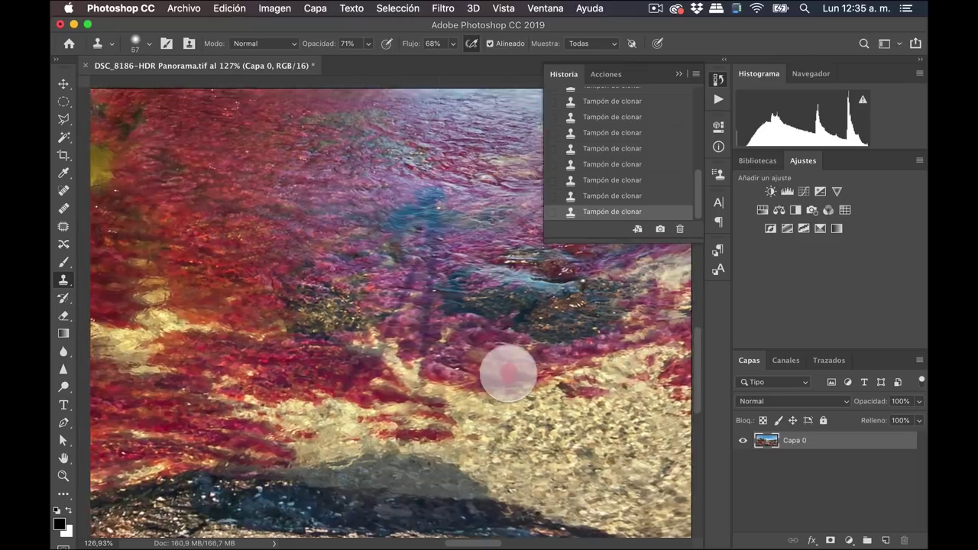
pyautogui.moveTo(445, 249); pyautogui.dragTo(415, 262)
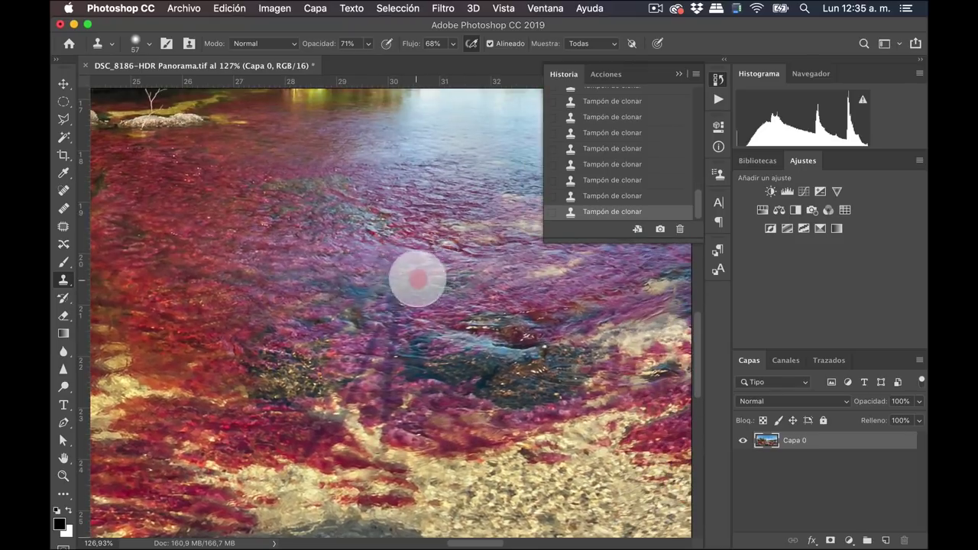
pyautogui.moveTo(366, 341); pyautogui.dragTo(368, 343)
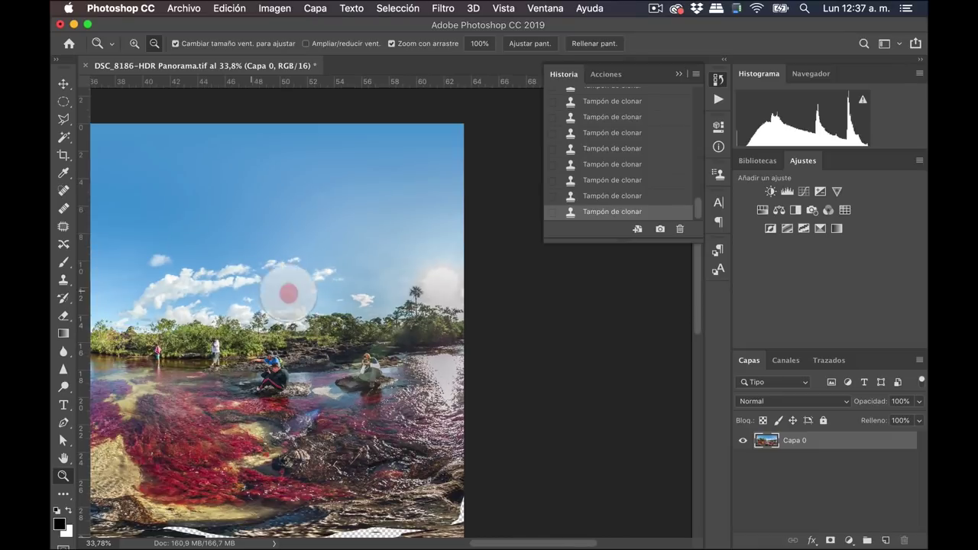
pyautogui.moveTo(291, 291)
pyautogui.mouseDown()
pyautogui.moveTo(428, 293)
pyautogui.moveTo(421, 304)
pyautogui.moveTo(363, 298)
pyautogui.moveTo(415, 316)
pyautogui.mouseUp()
pyautogui.moveTo(477, 316); pyautogui.dragTo(504, 315)
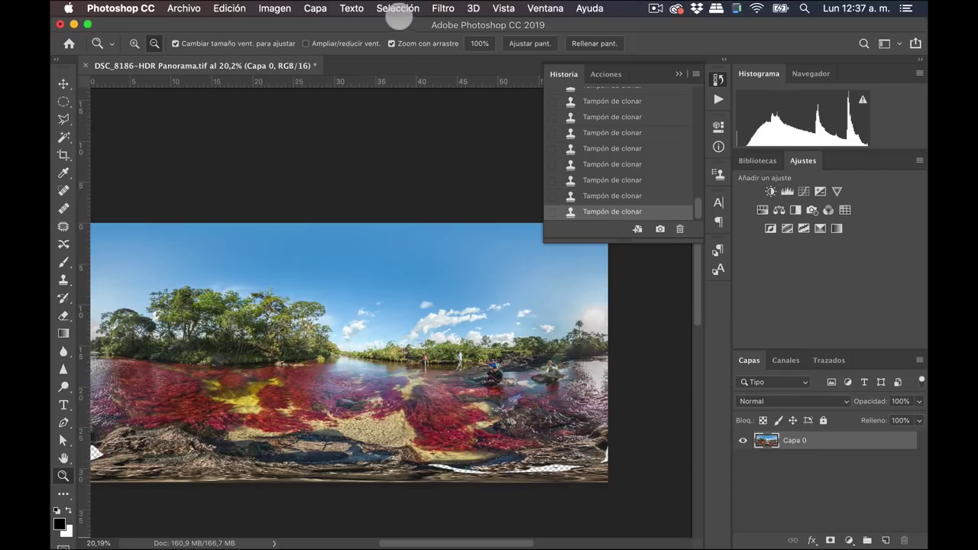
# Step: Apply Desplazamiento with -4024 px horizontal, 0 vertical and wrap-around, then zoom on the sun
pyautogui.click(442, 8)
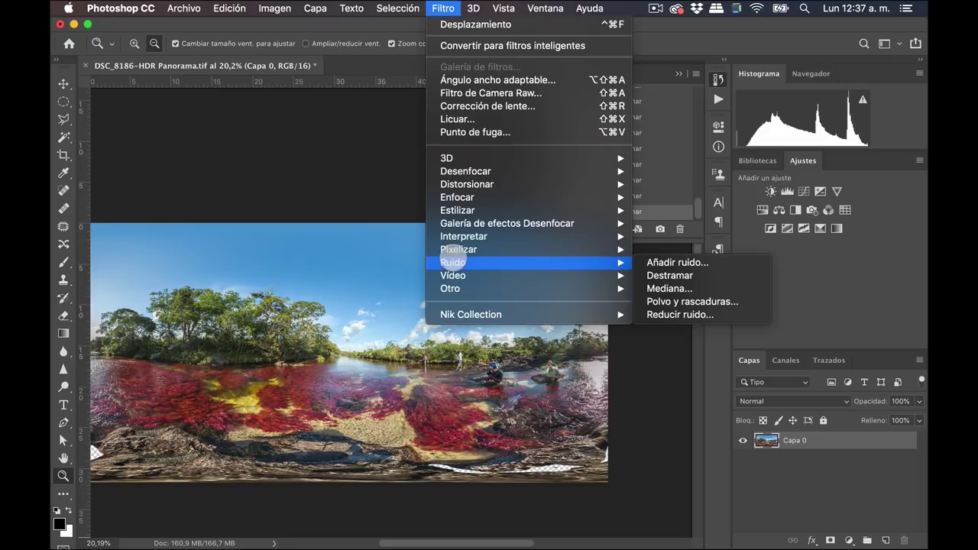
pyautogui.moveTo(450, 288)
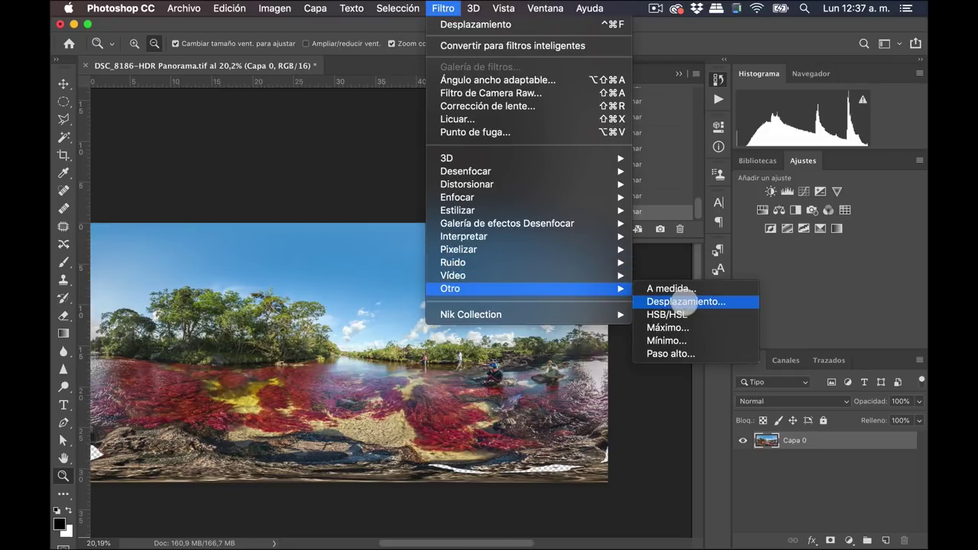
pyautogui.click(682, 301)
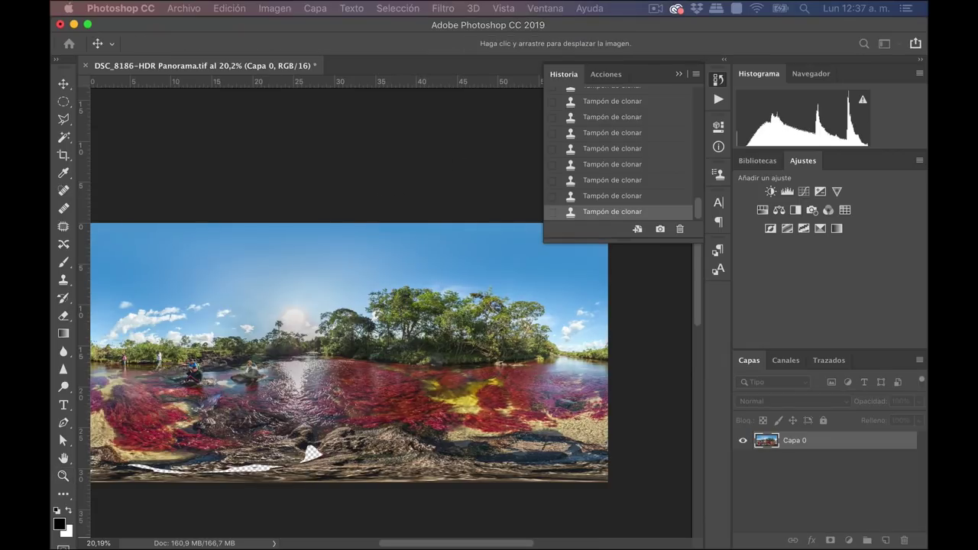
pyautogui.moveTo(488, 196); pyautogui.dragTo(413, 26)
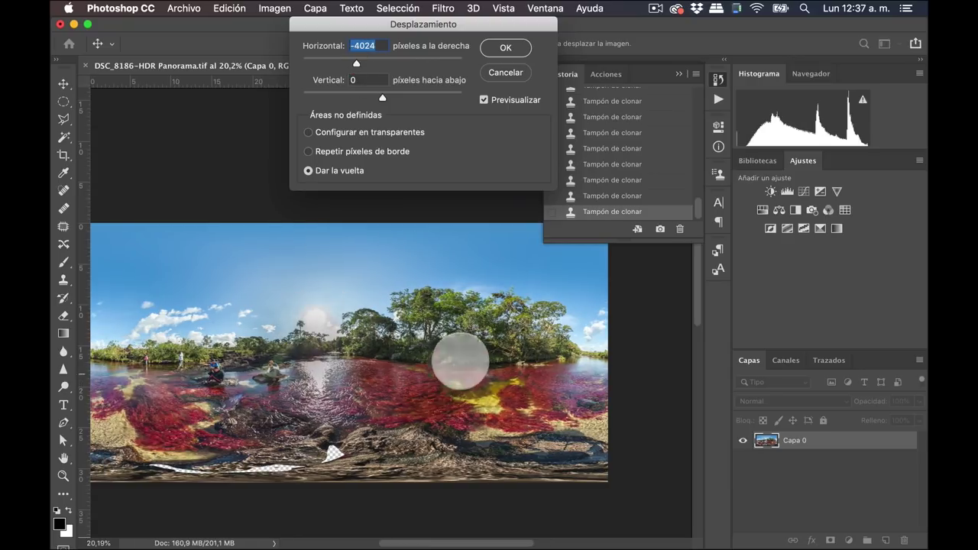
pyautogui.click(505, 48)
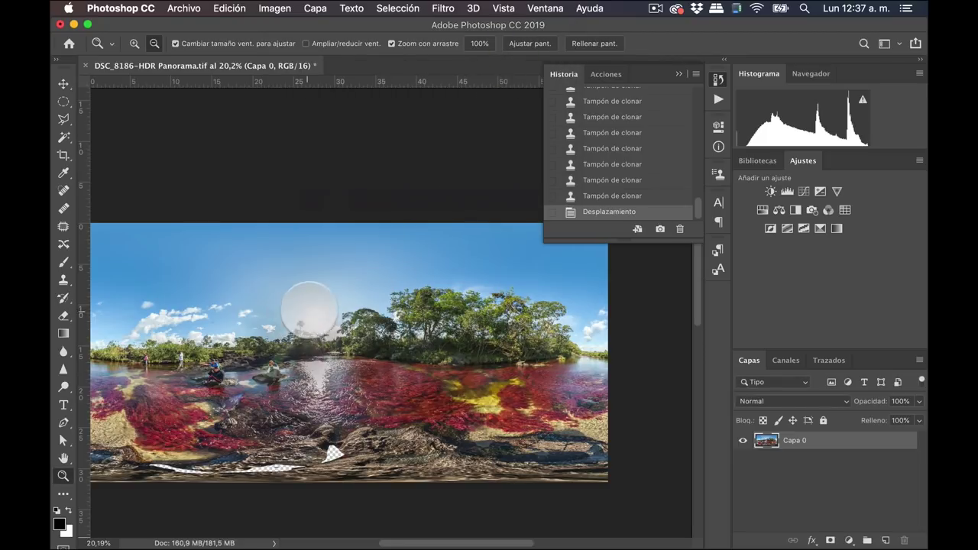
pyautogui.moveTo(323, 316); pyautogui.dragTo(367, 310)
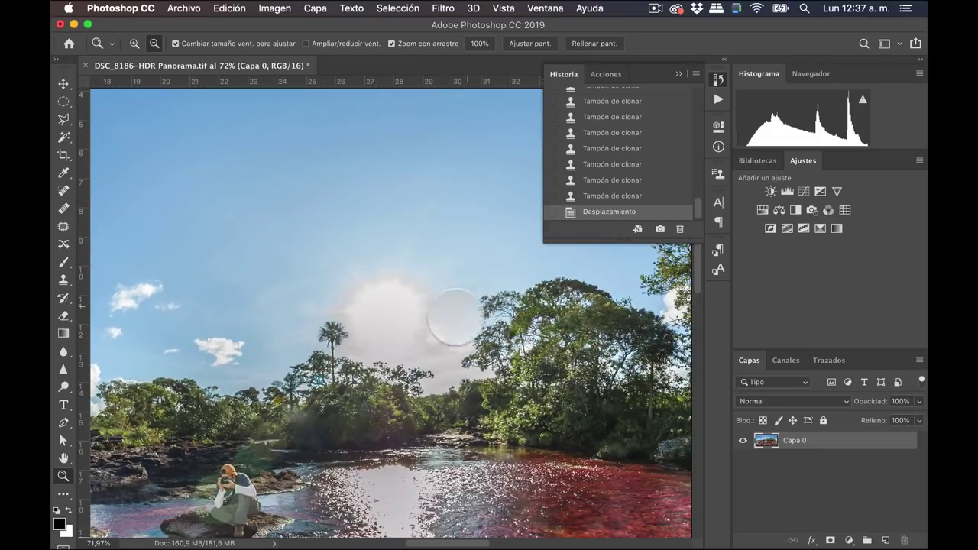
# Step: Stamp cloned water over the bright sun glare with a 61 px brush at 62% opacity
pyautogui.scroll(-5, 403, 377)
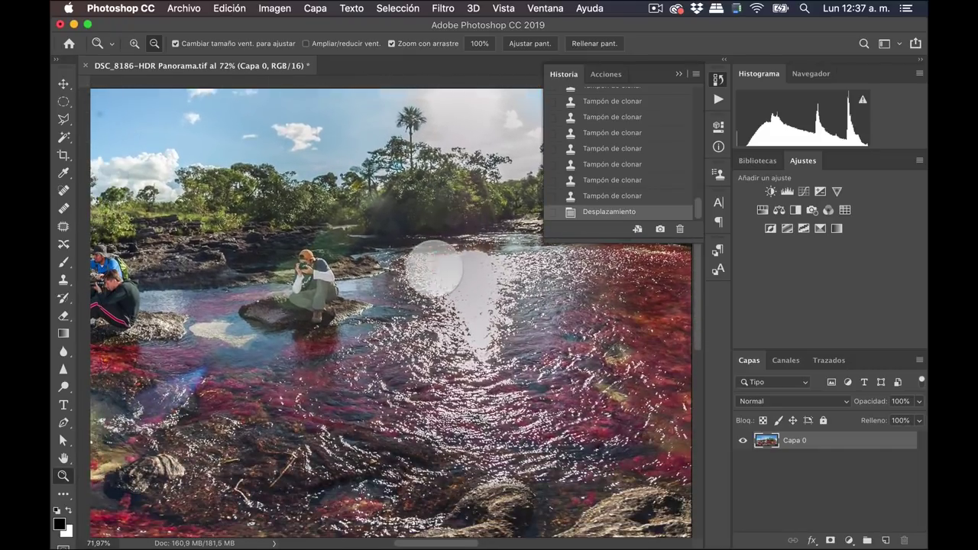
pyautogui.moveTo(487, 280); pyautogui.dragTo(519, 271)
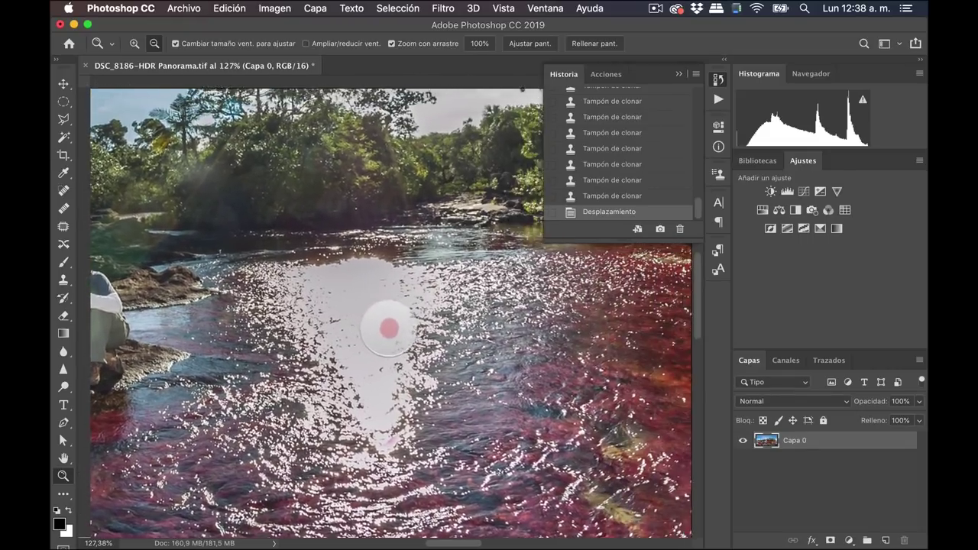
pyautogui.moveTo(460, 302); pyautogui.dragTo(331, 342)
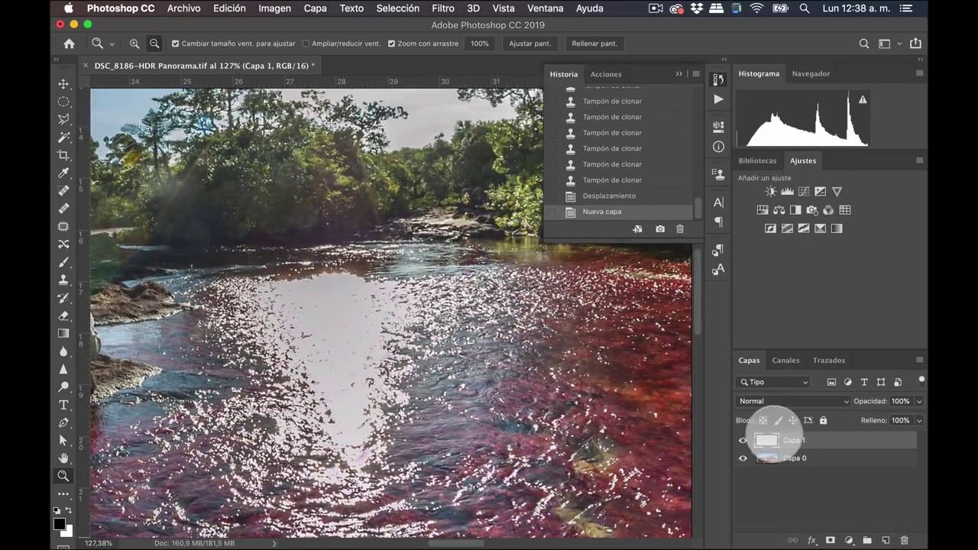
pyautogui.press('s')
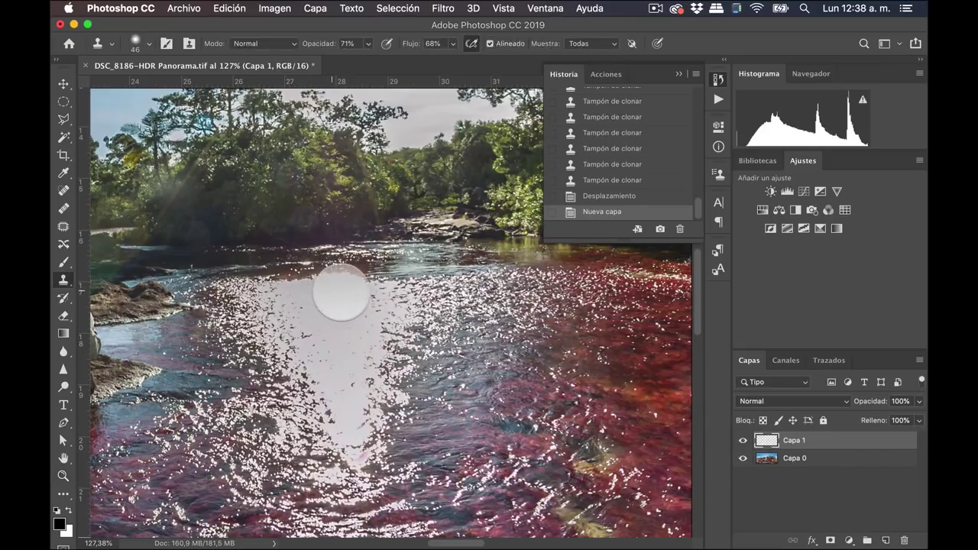
pyautogui.moveTo(414, 305); pyautogui.dragTo(427, 306)
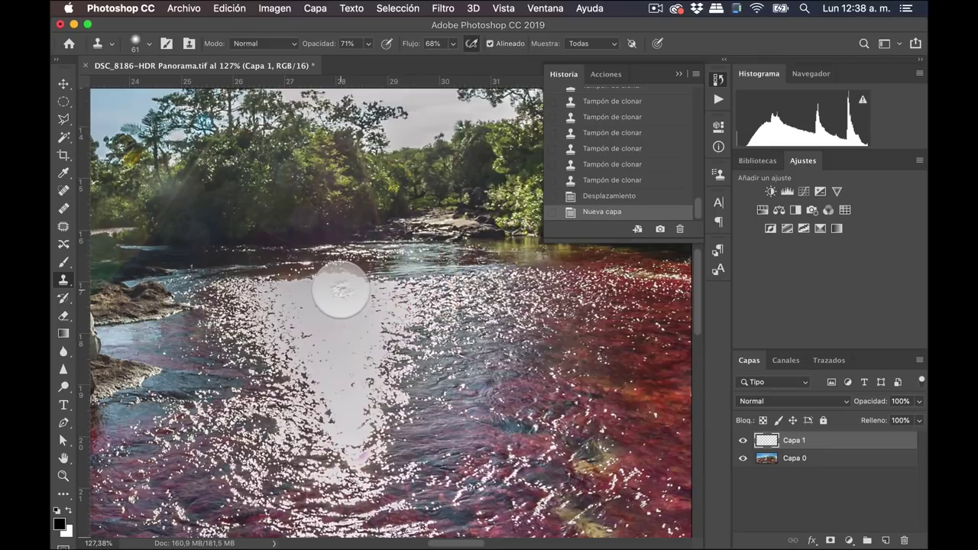
pyautogui.click(357, 298)
pyautogui.press('6')
pyautogui.press('2')
pyautogui.click(298, 292)
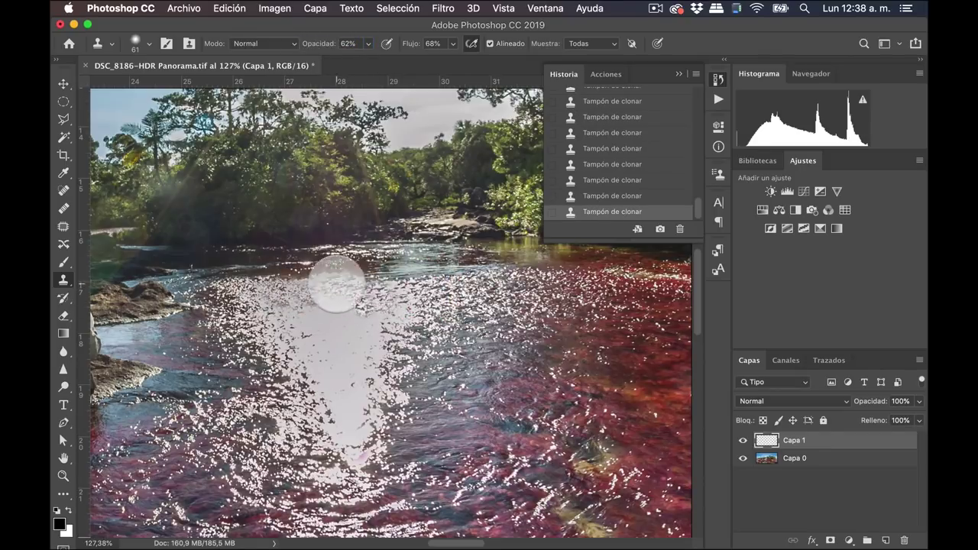
pyautogui.moveTo(377, 317)
pyautogui.mouseDown()
pyautogui.moveTo(312, 320)
pyautogui.moveTo(399, 369)
pyautogui.moveTo(326, 350)
pyautogui.mouseUp()
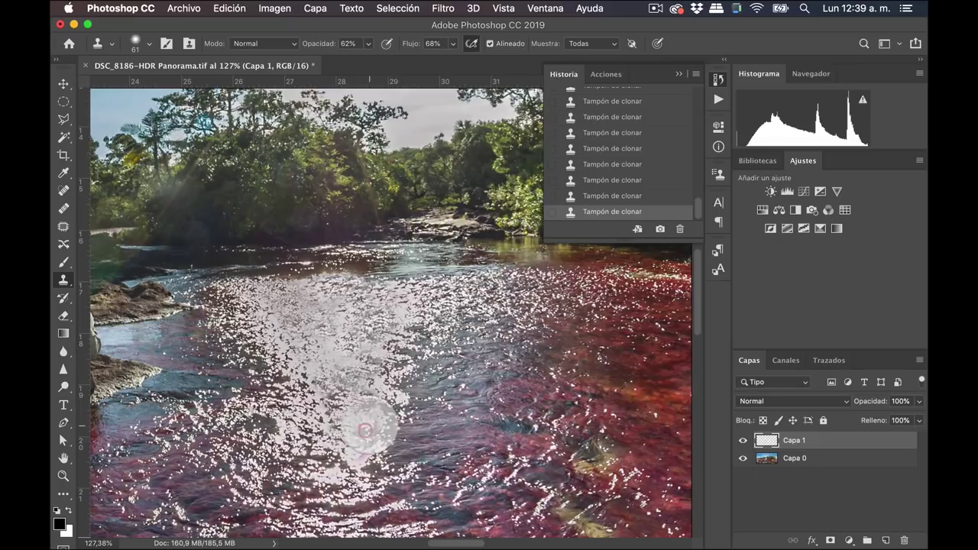
# Step: Lower Capa 1 opacity to 35% and zoom in on the sun above the trees
pyautogui.moveTo(852, 401); pyautogui.dragTo(812, 401)
pyautogui.press('z')
pyautogui.moveTo(637, 410); pyautogui.dragTo(432, 386)
pyautogui.moveTo(862, 401); pyautogui.dragTo(851, 401)
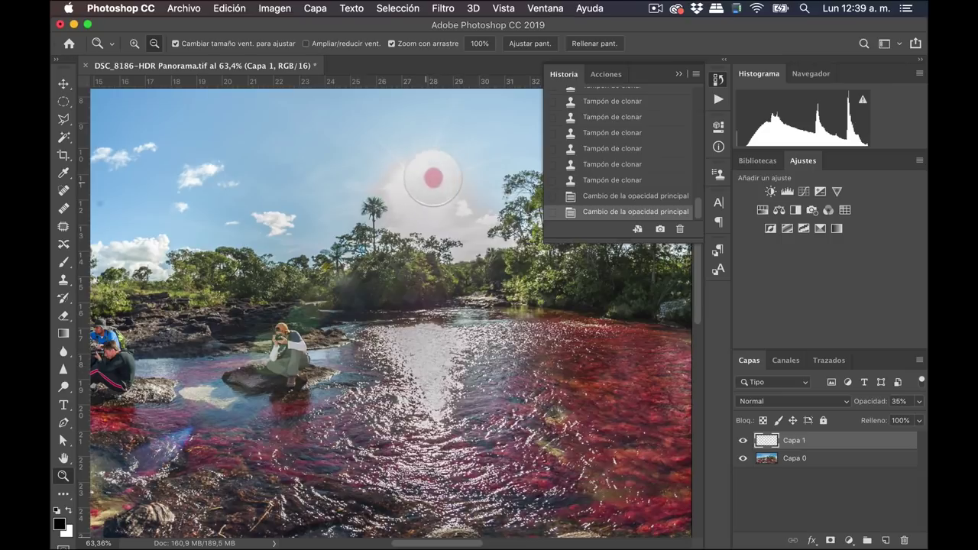
pyautogui.moveTo(433, 177); pyautogui.dragTo(432, 283)
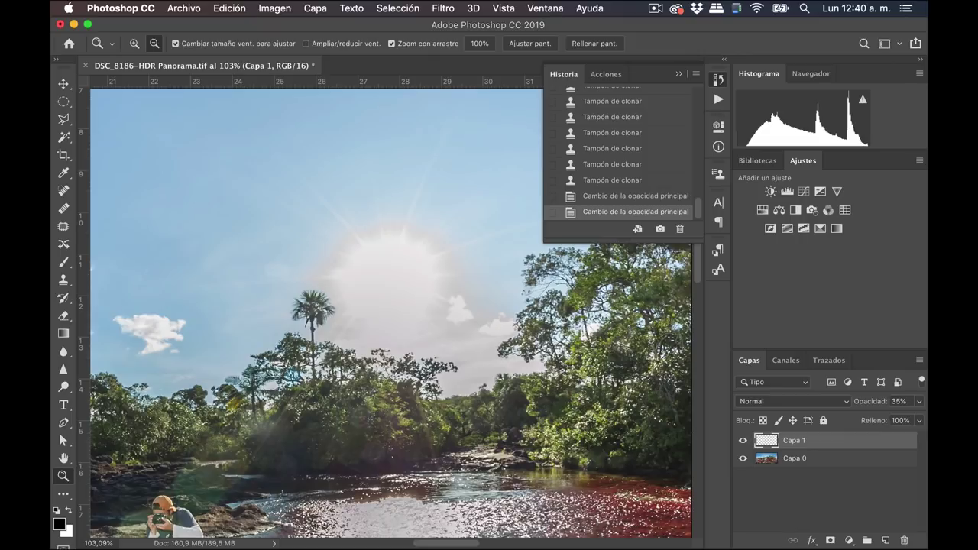
pyautogui.click(49, 239)
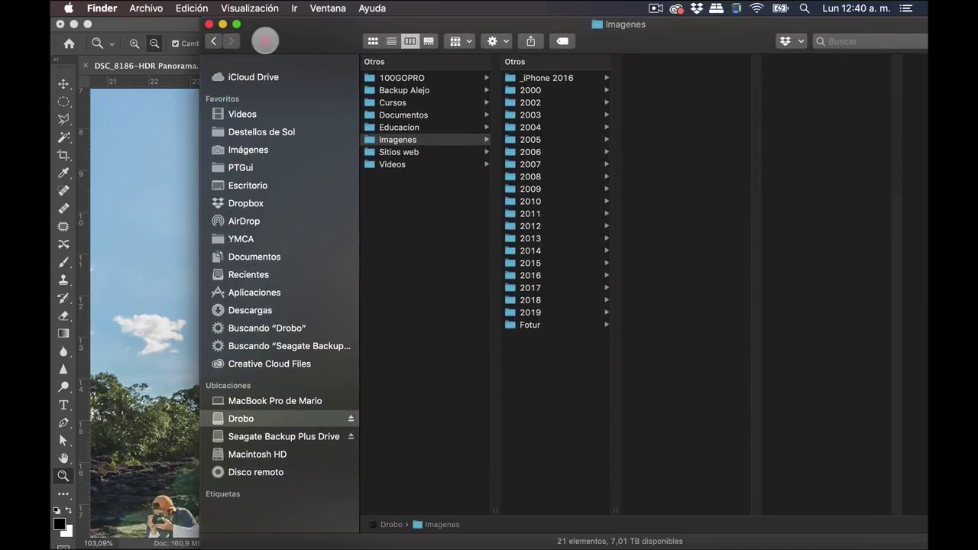
# Step: In Destellos de Sol, preview the Nikon 10,5 Panorama 0 and 15 grados flare images
pyautogui.moveTo(291, 46); pyautogui.dragTo(168, 38)
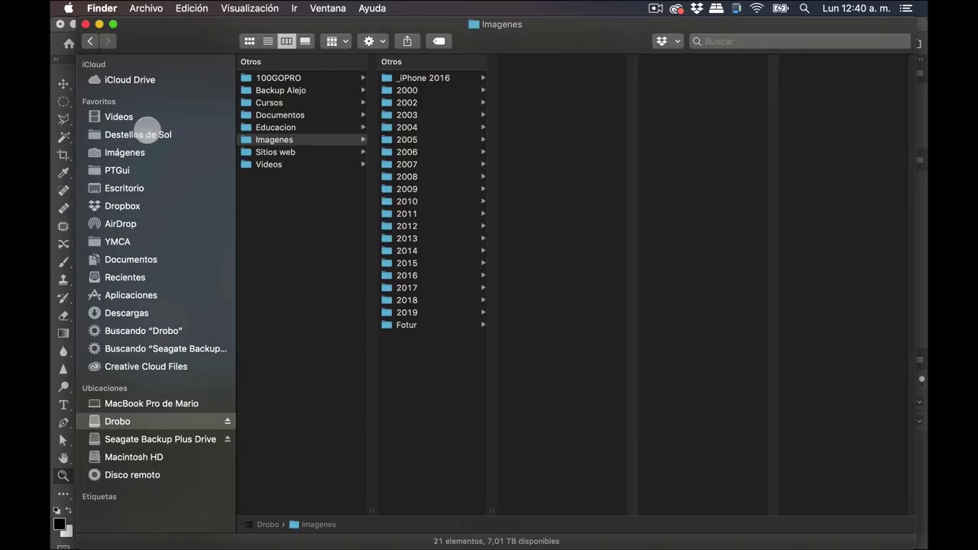
pyautogui.click(146, 131)
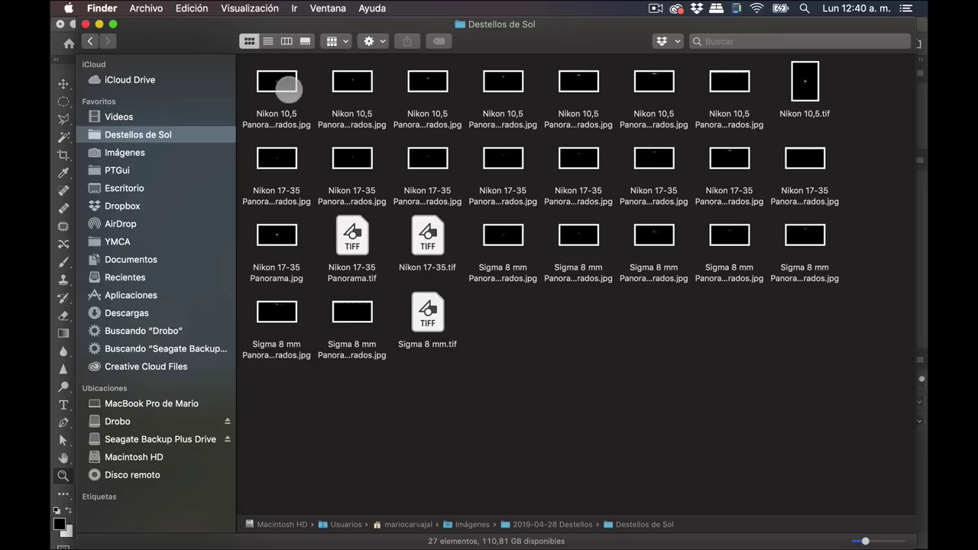
pyautogui.click(281, 82)
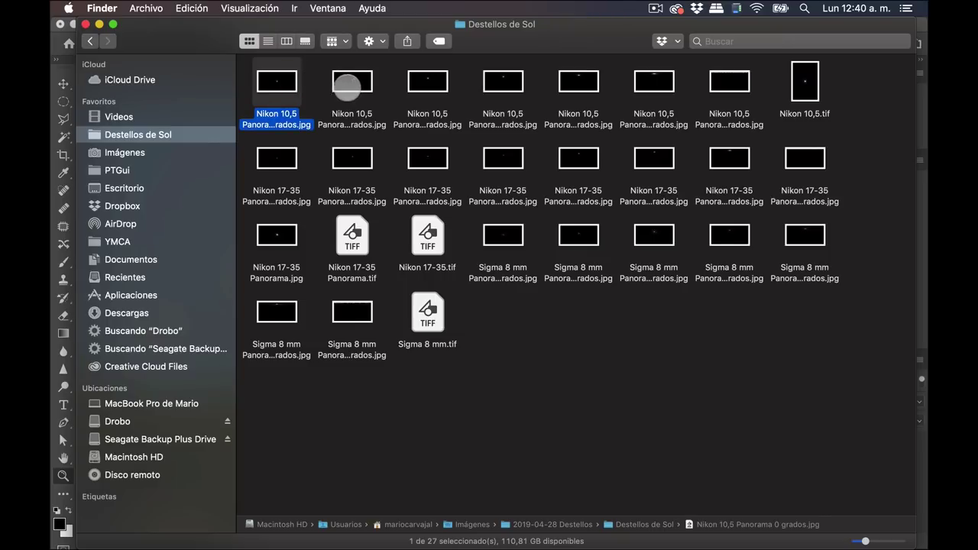
pyautogui.press('space')
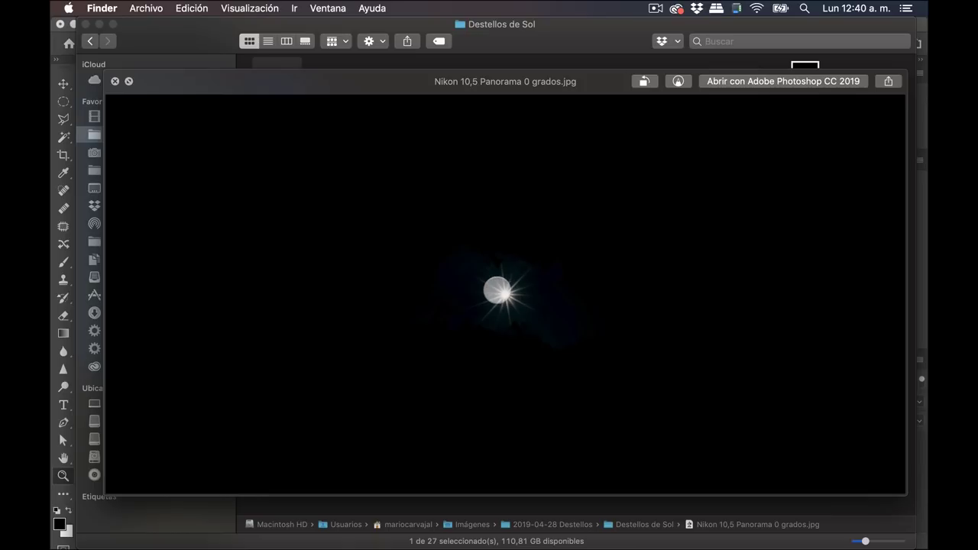
pyautogui.press('space')
pyautogui.click(353, 80)
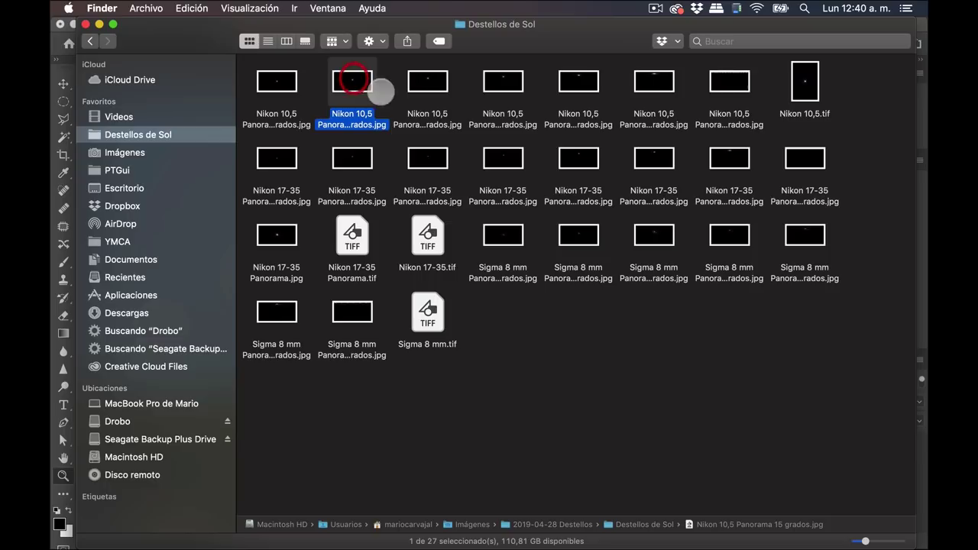
pyautogui.press('space')
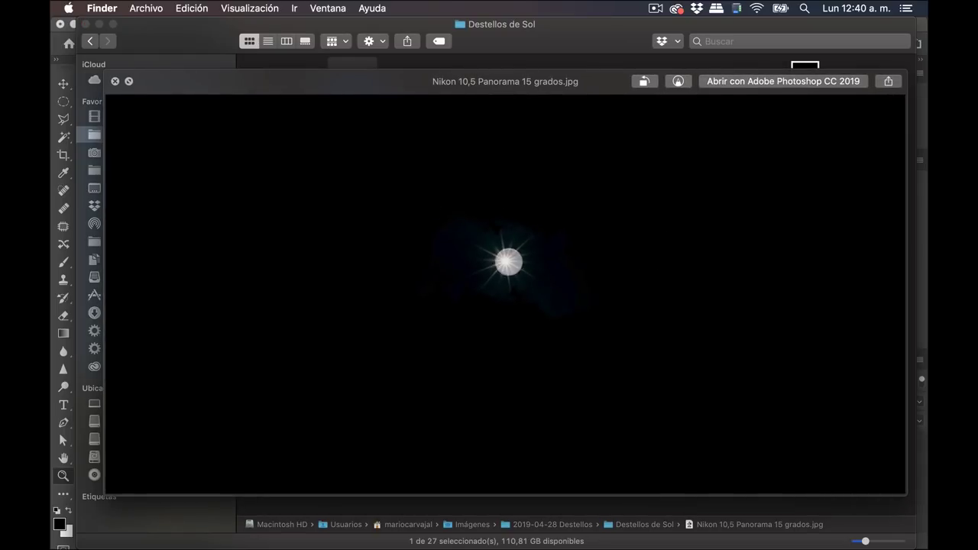
pyautogui.press('space')
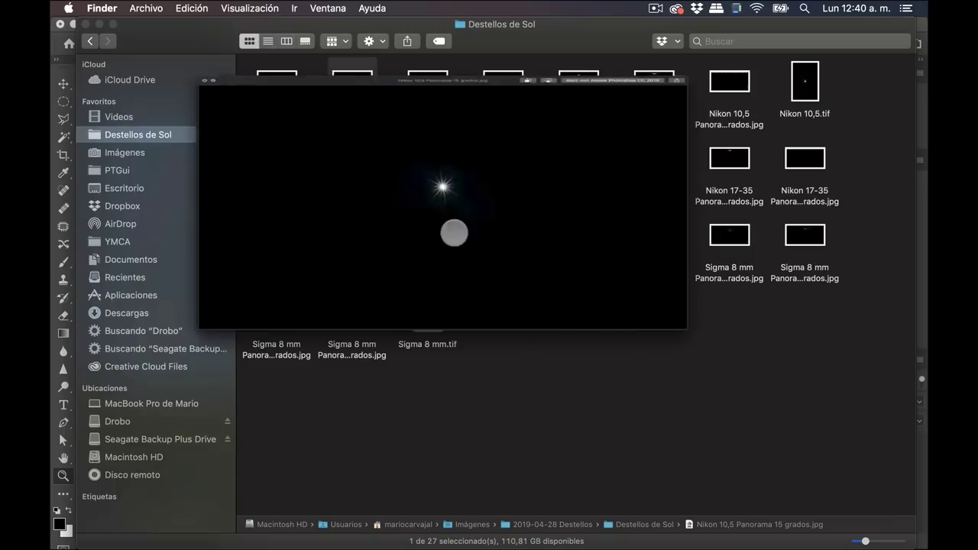
# Step: Preview the Nikon 10,5 flare images from 30 through 90 grados
pyautogui.click(439, 81)
pyautogui.press('space')
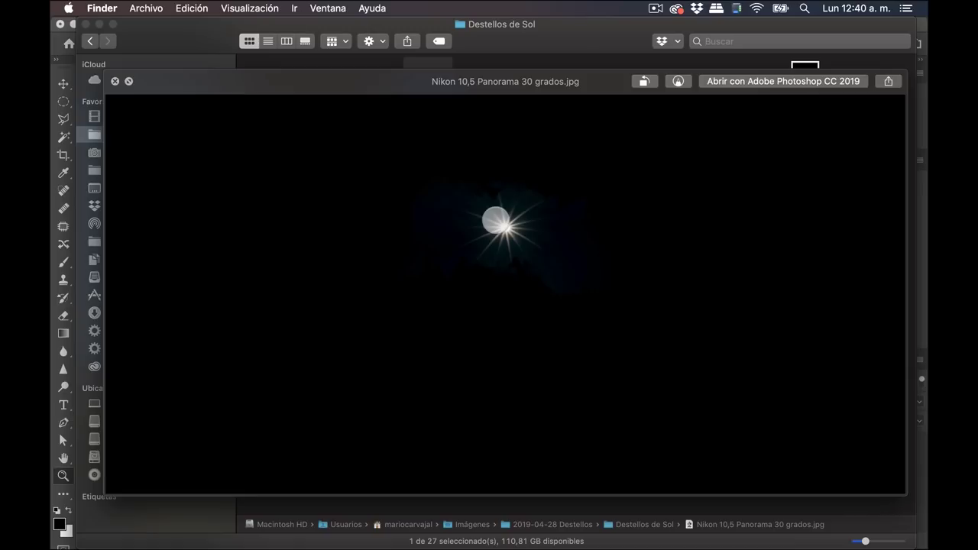
pyautogui.press('Right')
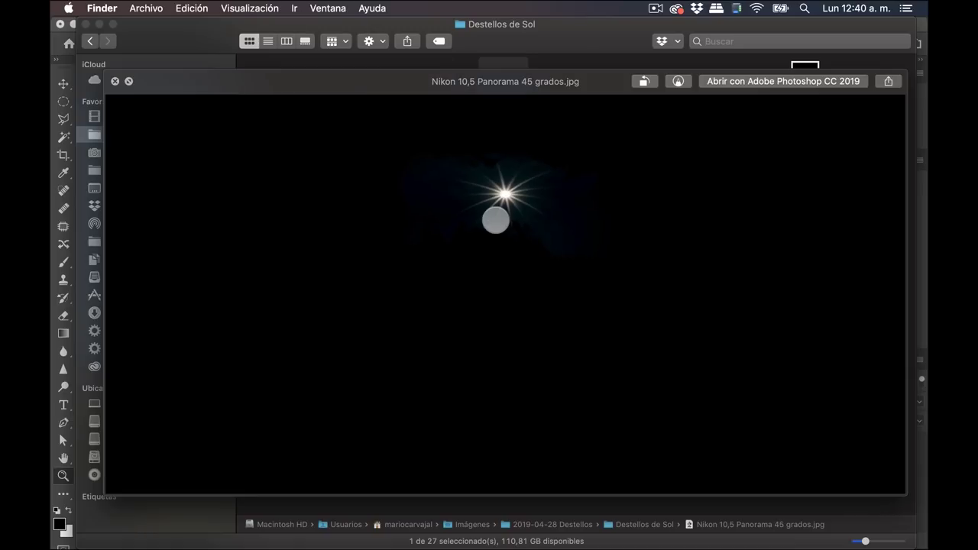
pyautogui.press('Right')
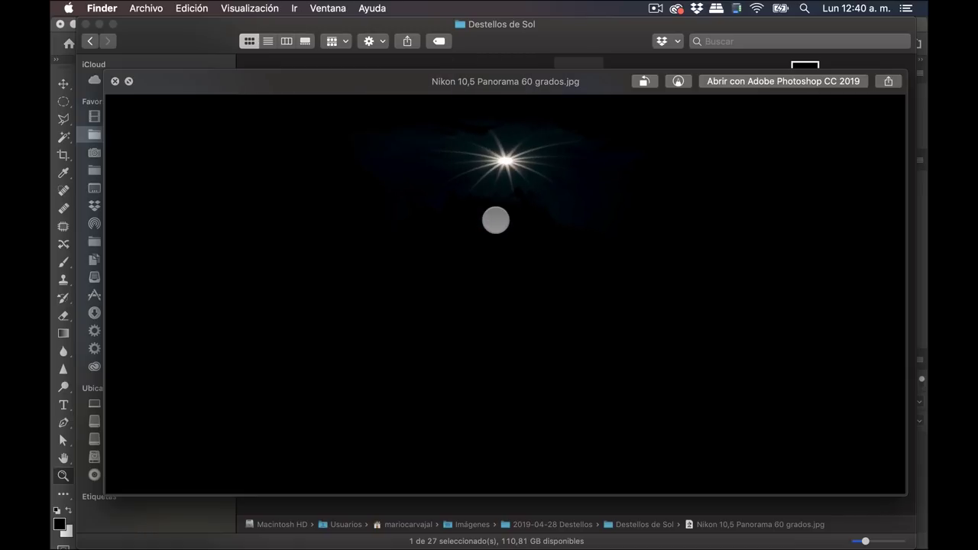
pyautogui.press('Right')
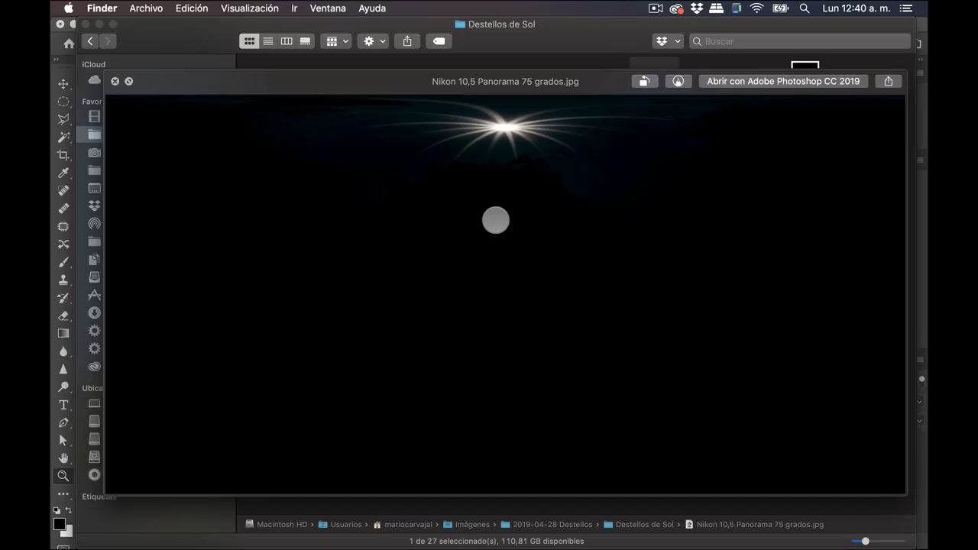
pyautogui.press('Right')
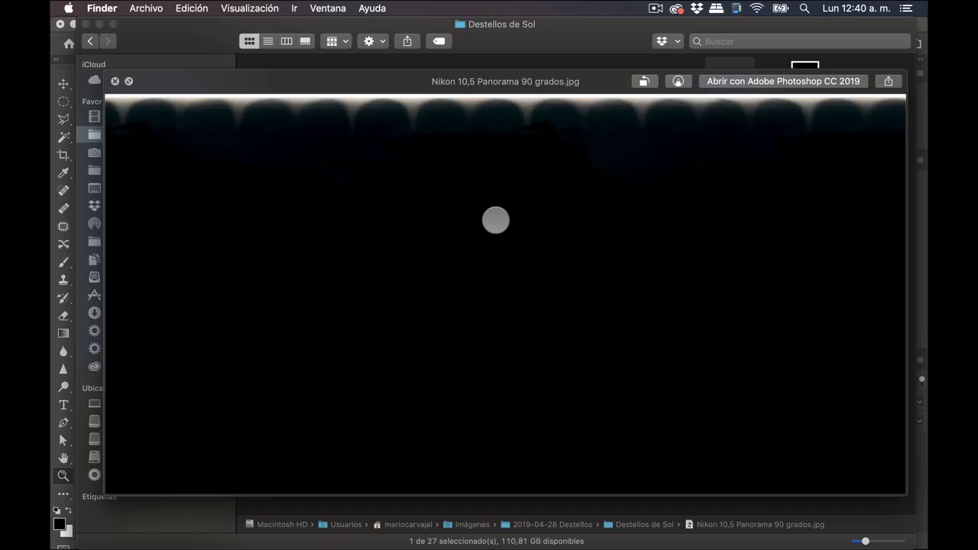
pyautogui.press('space')
# Step: Preview the Sigma 8 mm and Nikon 17-35 Panorama 30 grados flare images
pyautogui.click(378, 118)
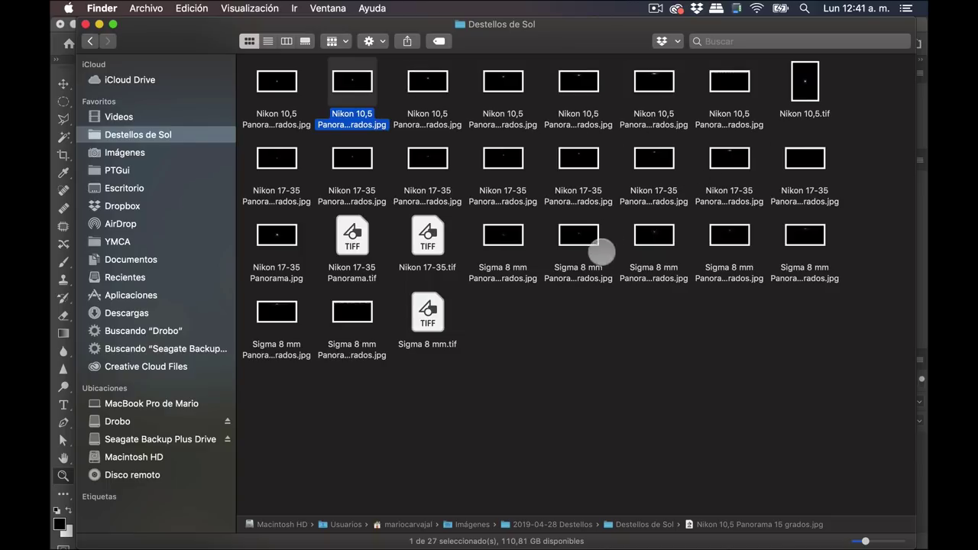
pyautogui.click(504, 237)
pyautogui.press('space')
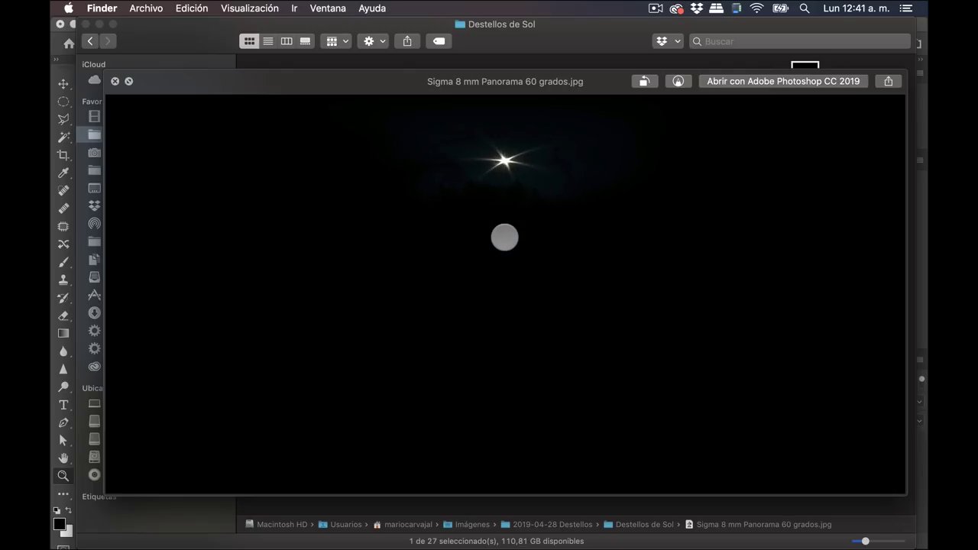
pyautogui.press('space')
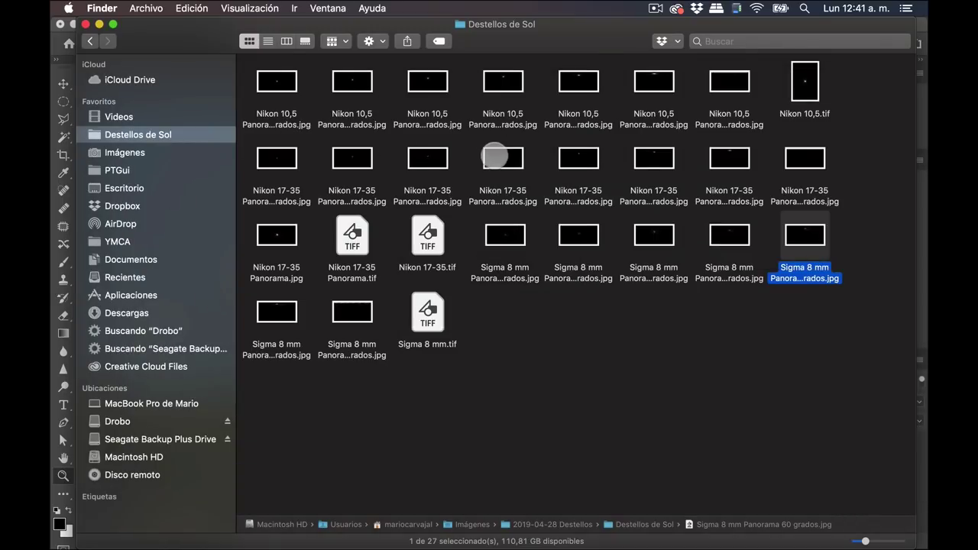
pyautogui.click(495, 155)
pyautogui.press('space')
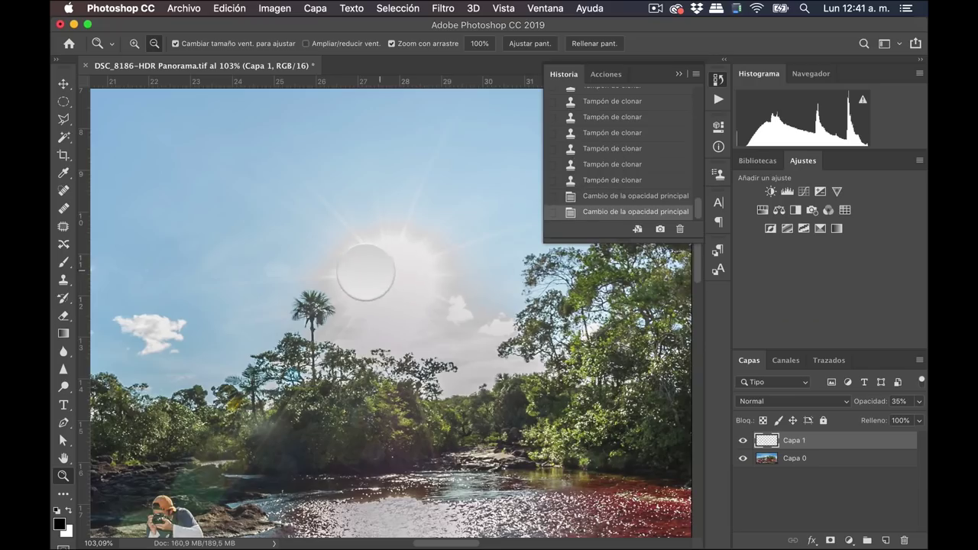
# Step: At 146% zoom, add empty Capa 2 and guides crossing at the sun, plus a second vertical guide
pyautogui.moveTo(365, 271); pyautogui.dragTo(401, 266)
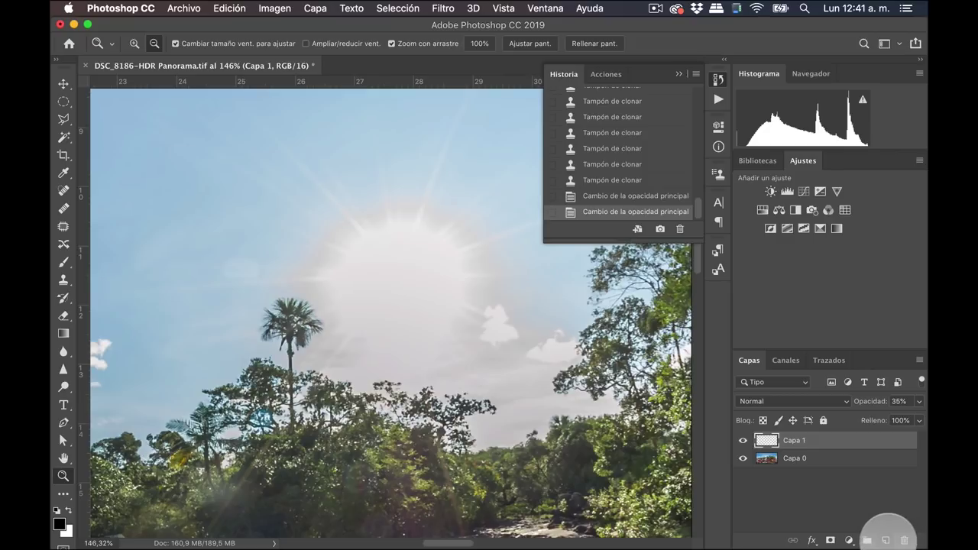
pyautogui.click(884, 537)
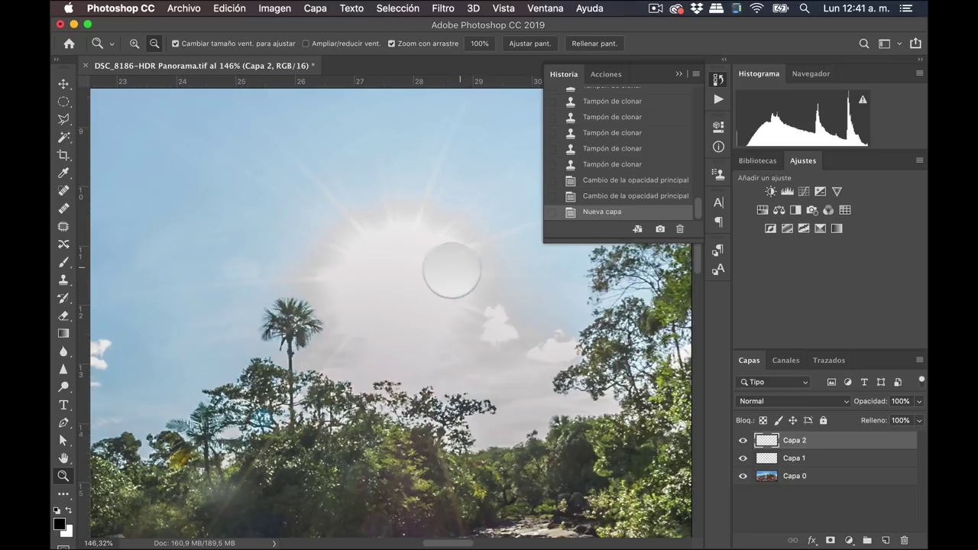
pyautogui.moveTo(83, 271); pyautogui.dragTo(399, 298)
pyautogui.moveTo(425, 81)
pyautogui.mouseDown()
pyautogui.moveTo(383, 288)
pyautogui.moveTo(394, 275)
pyautogui.mouseUp()
pyautogui.press('v')
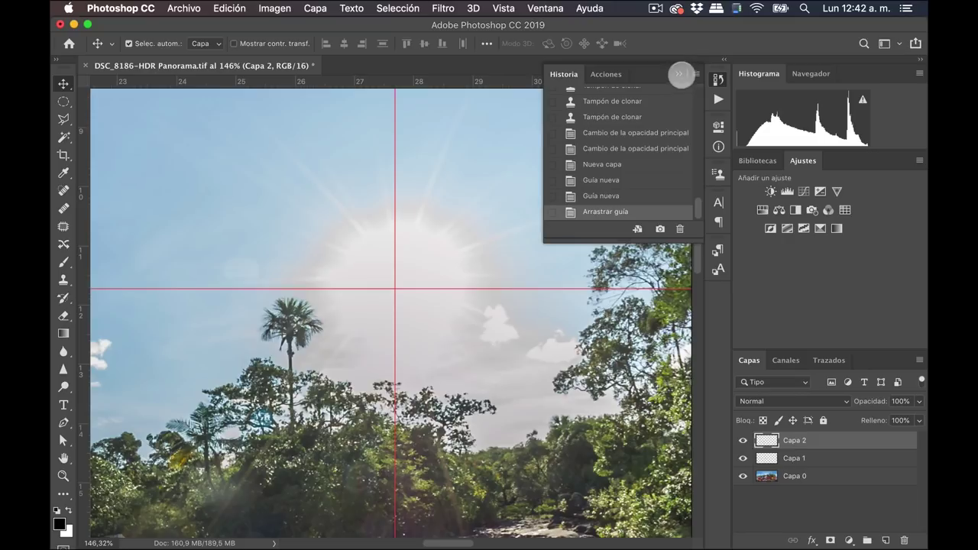
pyautogui.click(678, 74)
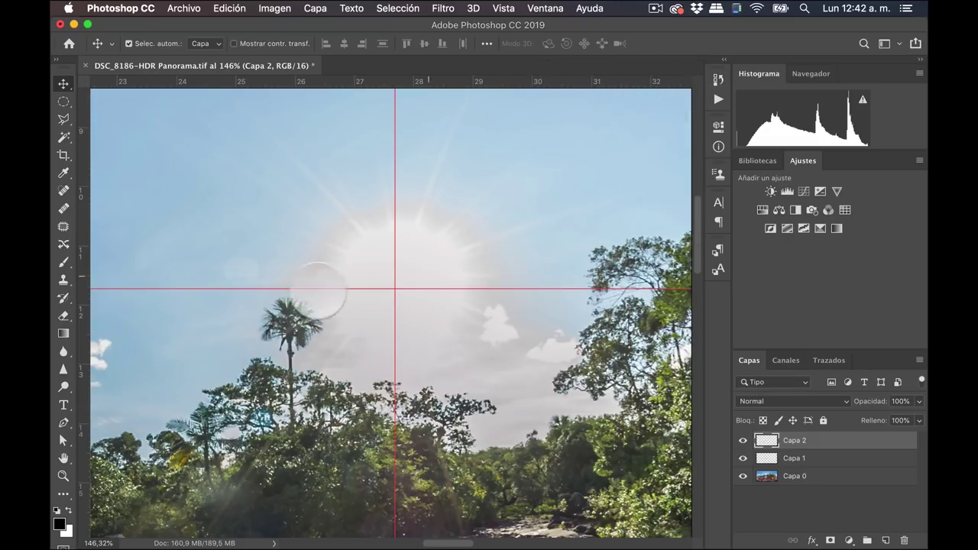
pyautogui.moveTo(82, 284); pyautogui.dragTo(544, 326)
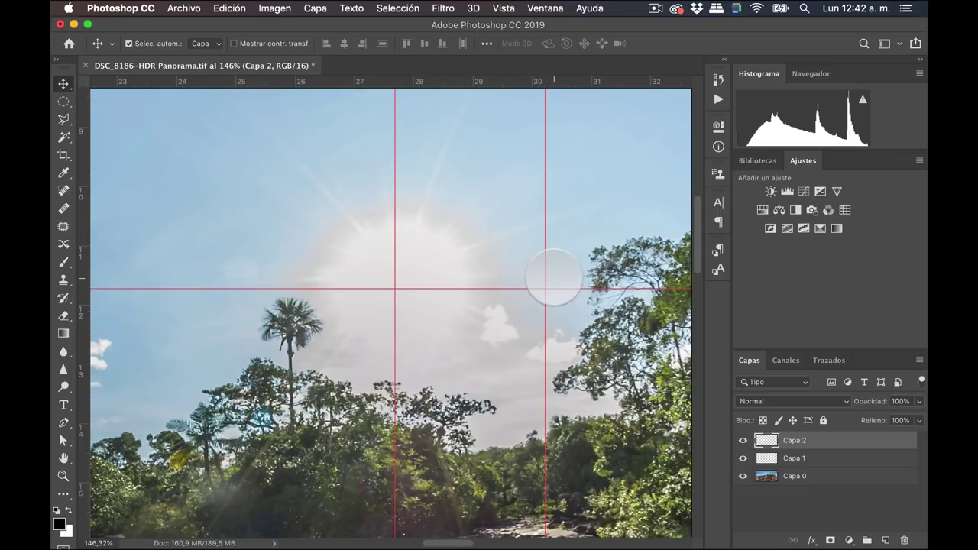
# Step: Set the gradient's left stop to a lightened grey sampled from the sun glow
pyautogui.click(64, 333)
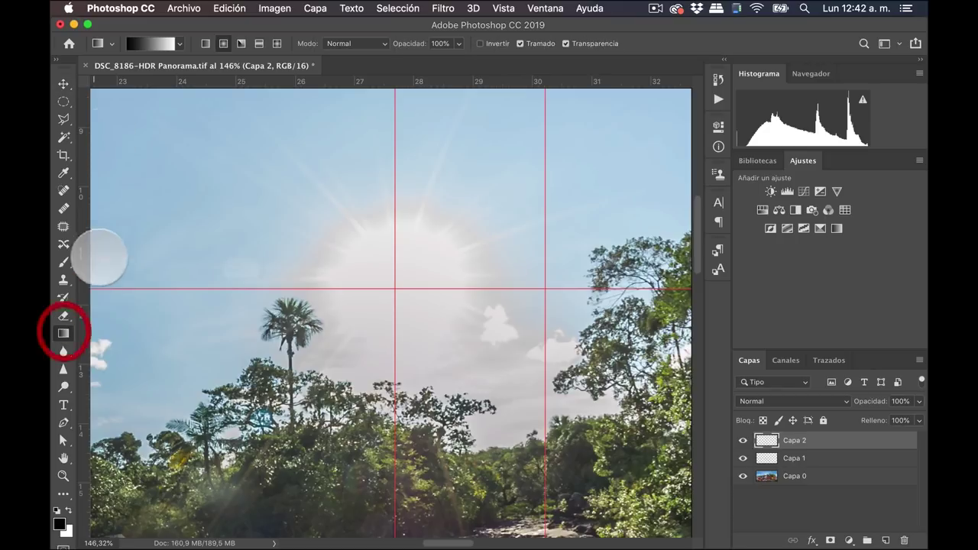
pyautogui.click(147, 47)
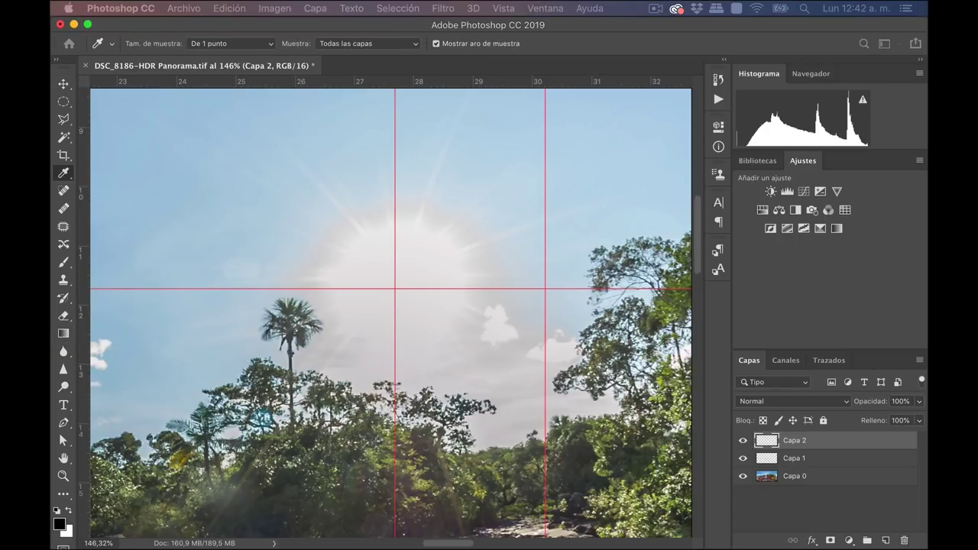
pyautogui.moveTo(290, 92); pyautogui.dragTo(769, 43)
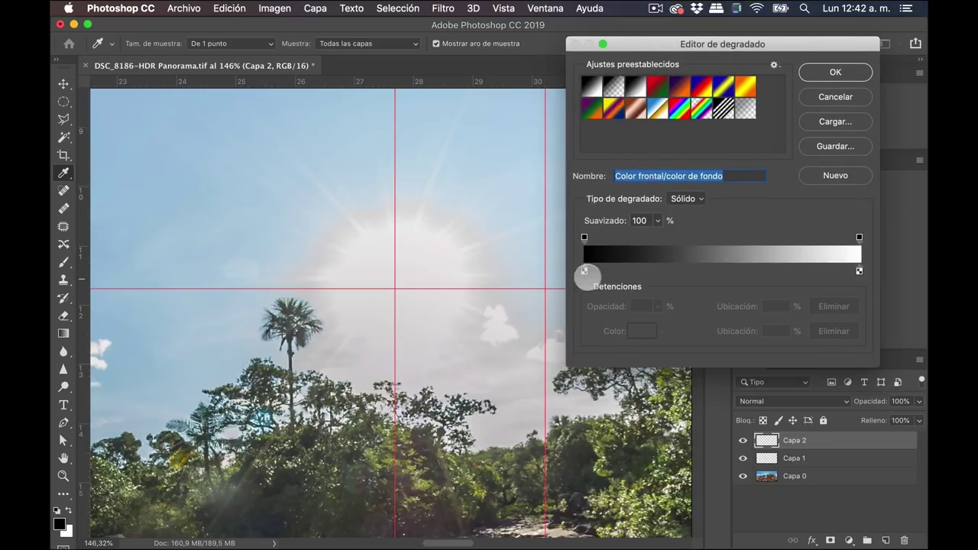
pyautogui.click(583, 270)
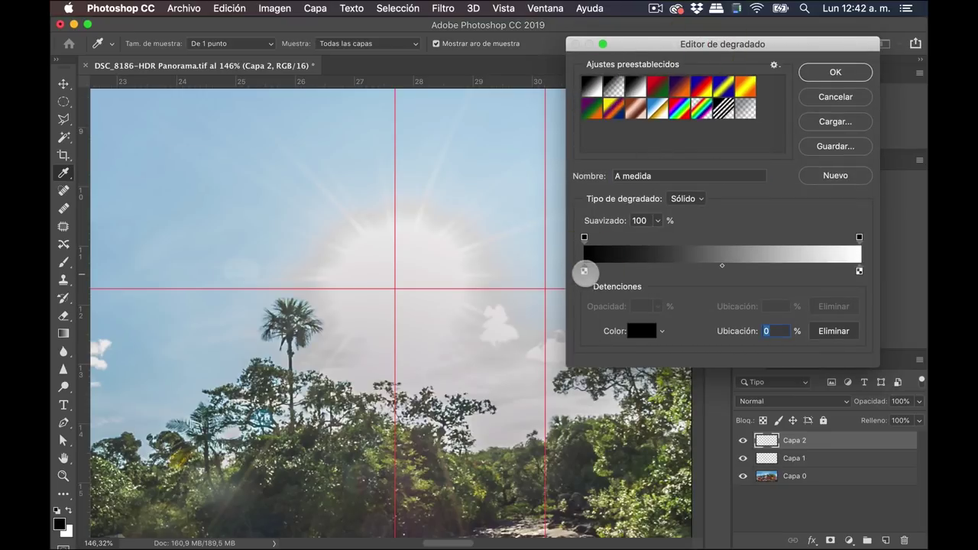
pyautogui.click(642, 331)
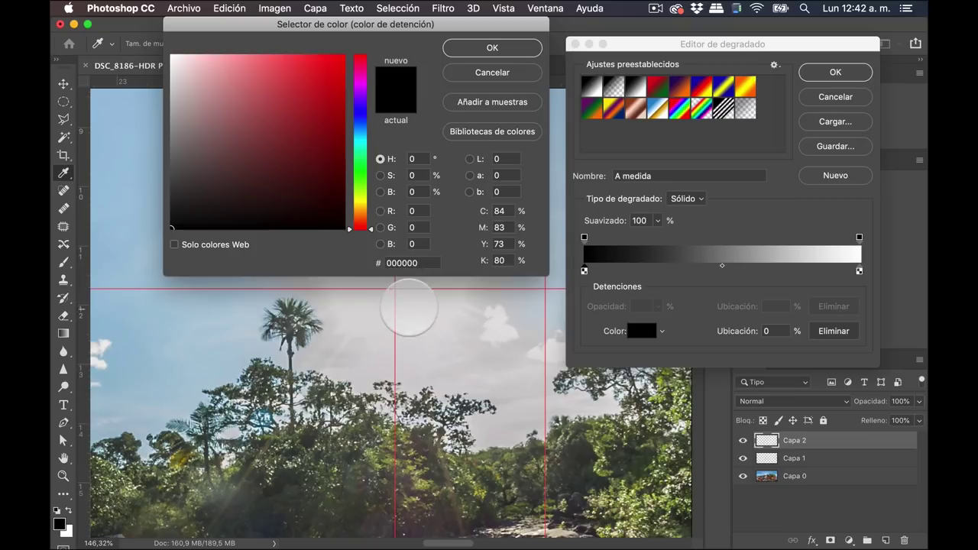
pyautogui.click(401, 298)
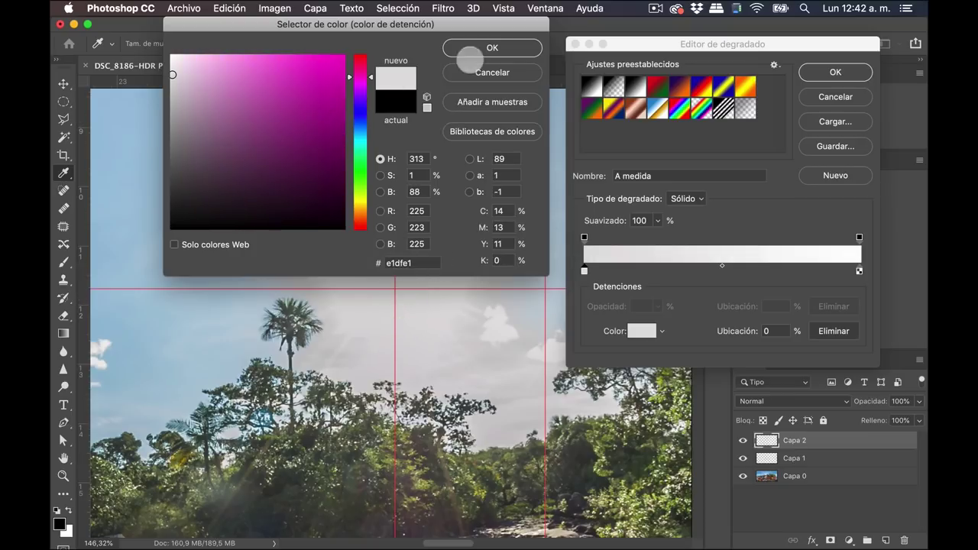
pyautogui.click(172, 71)
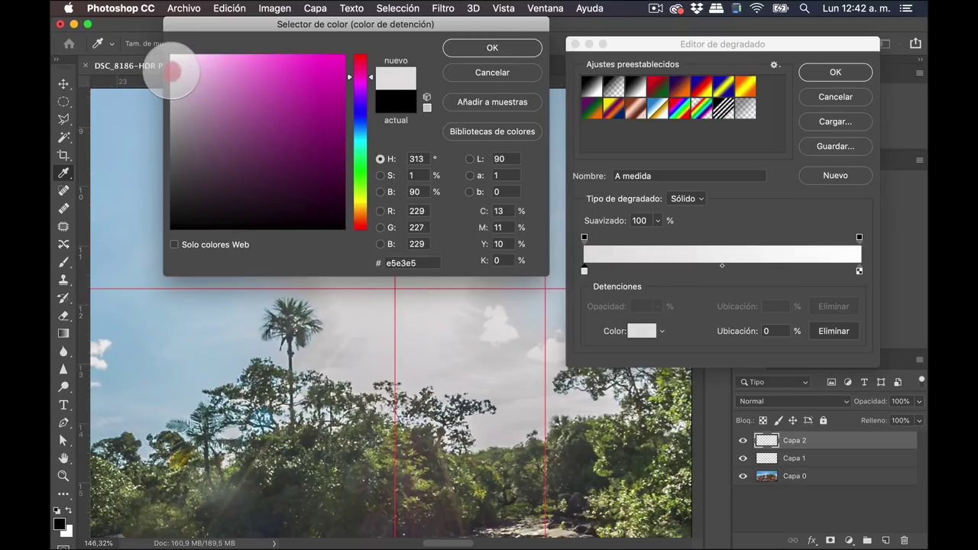
pyautogui.click(462, 48)
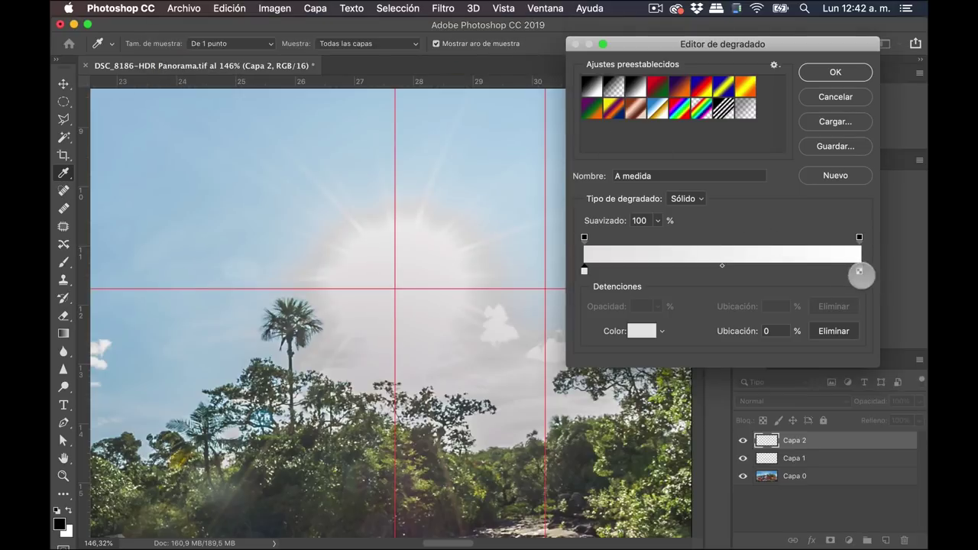
# Step: Set the right stop to sampled sky blue near 94%, with end opacity 68%
pyautogui.click(858, 270)
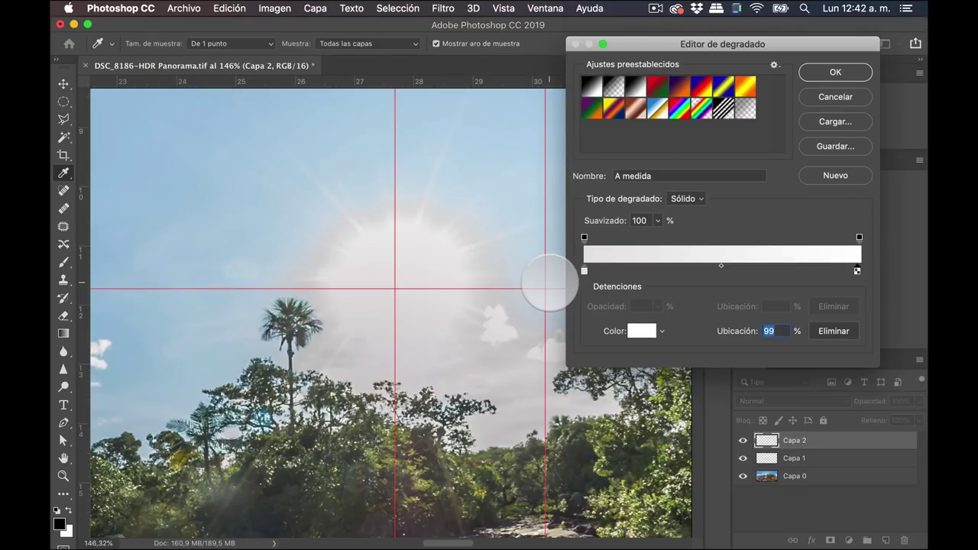
pyautogui.click(546, 284)
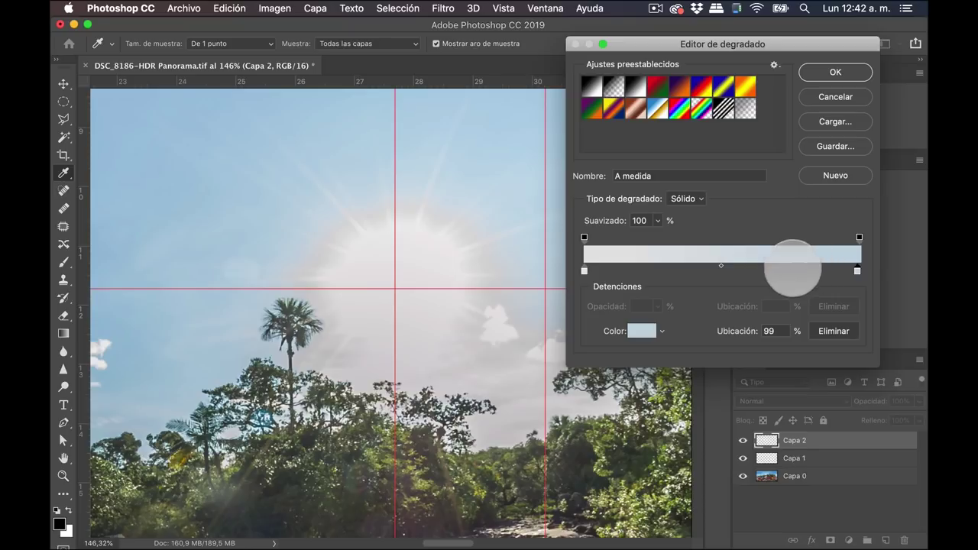
pyautogui.moveTo(853, 270); pyautogui.dragTo(763, 321)
pyautogui.moveTo(858, 270); pyautogui.dragTo(842, 270)
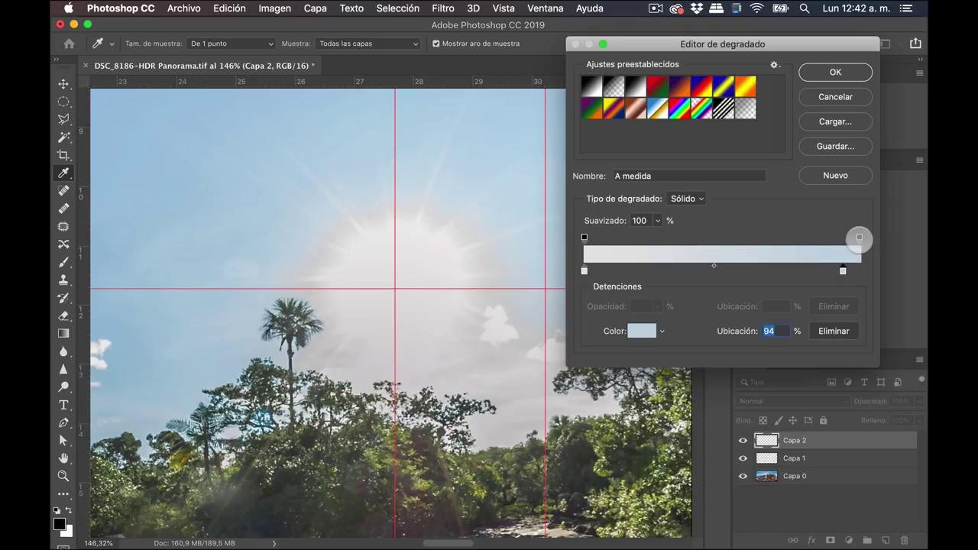
pyautogui.click(859, 237)
pyautogui.moveTo(608, 306); pyautogui.dragTo(595, 306)
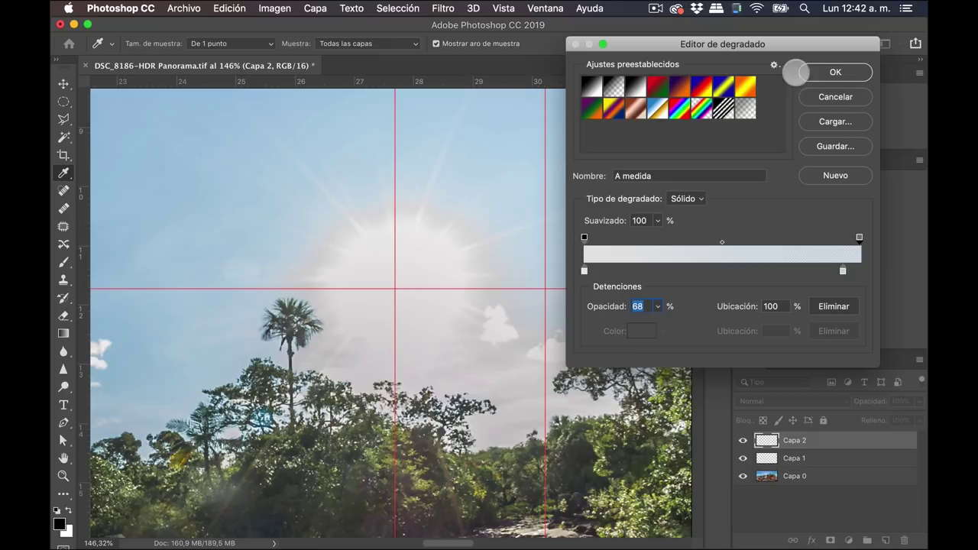
pyautogui.click(826, 98)
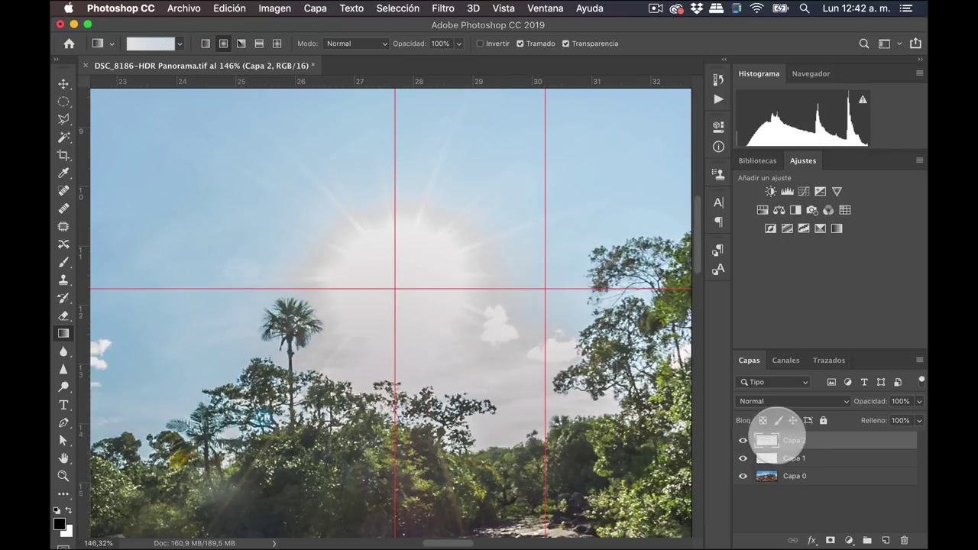
# Step: Undo the trial sun gradient on Capa 2 and raise the gradient's end opacity to 85%
pyautogui.moveTo(395, 289); pyautogui.dragTo(545, 291)
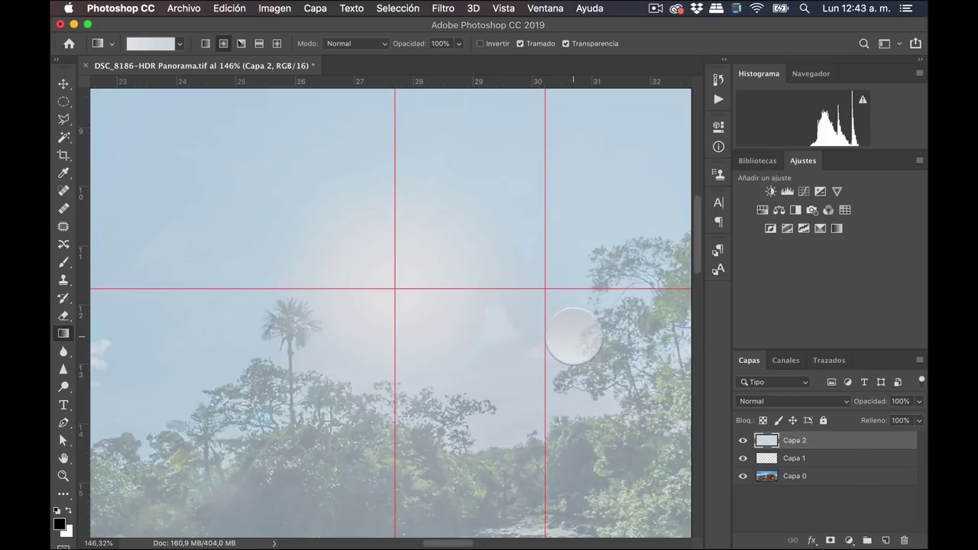
pyautogui.press('super+z')
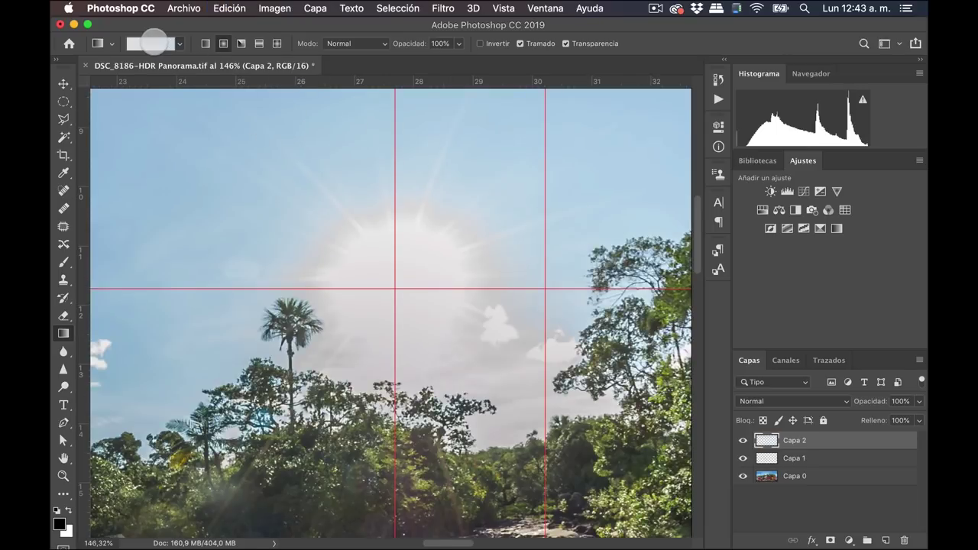
pyautogui.click(153, 43)
pyautogui.click(583, 237)
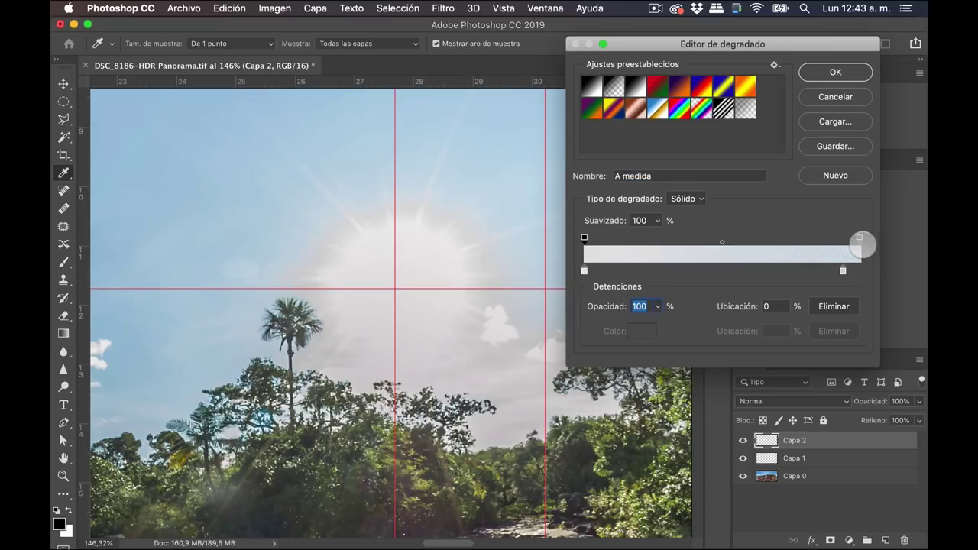
pyautogui.moveTo(857, 238); pyautogui.dragTo(855, 237)
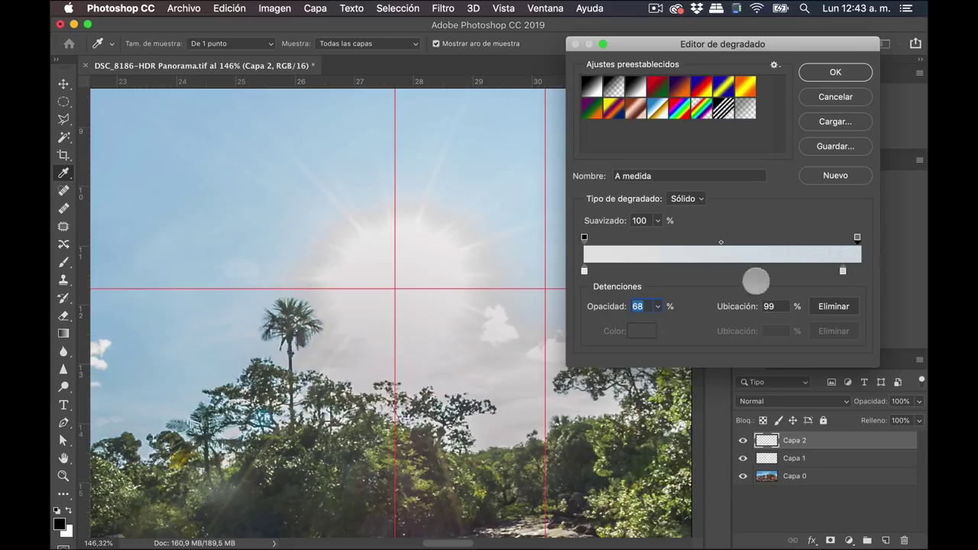
pyautogui.moveTo(603, 304); pyautogui.dragTo(619, 306)
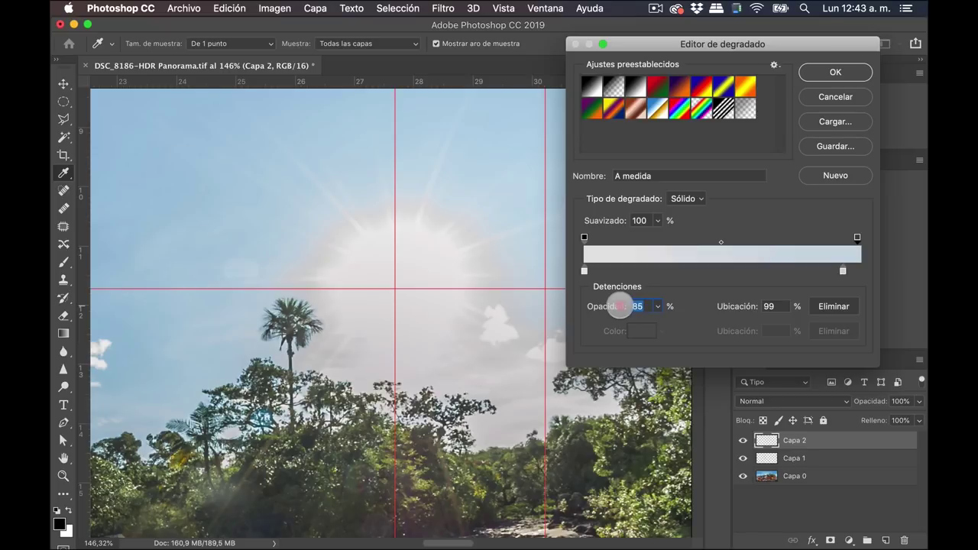
pyautogui.click(837, 71)
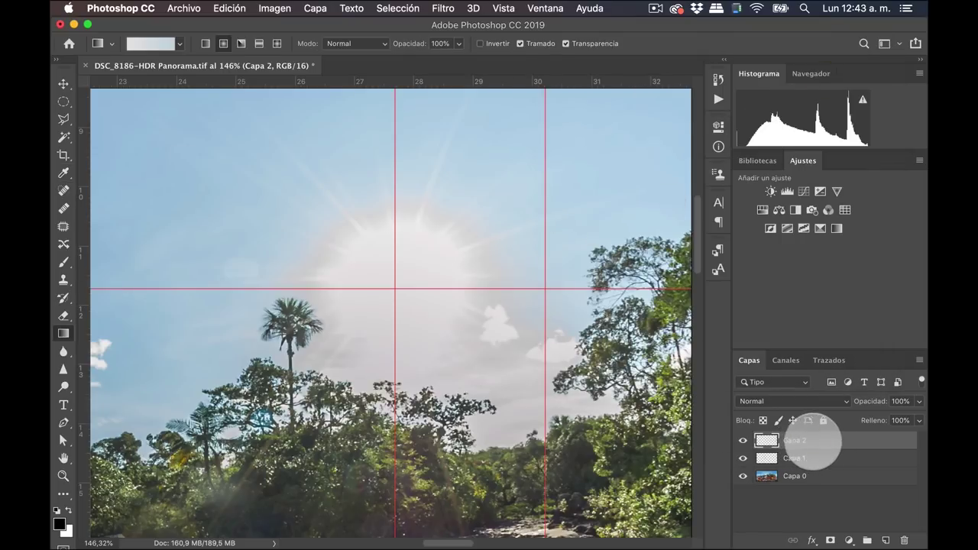
# Step: Fill Capa 2 with a pale blue radial gradient centred on the sun
pyautogui.click(397, 289)
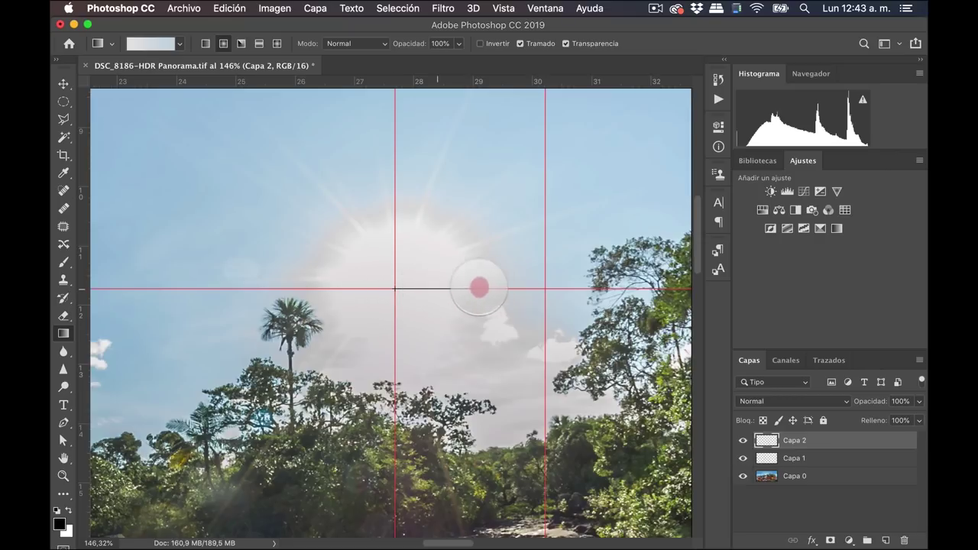
pyautogui.moveTo(397, 289); pyautogui.dragTo(539, 286)
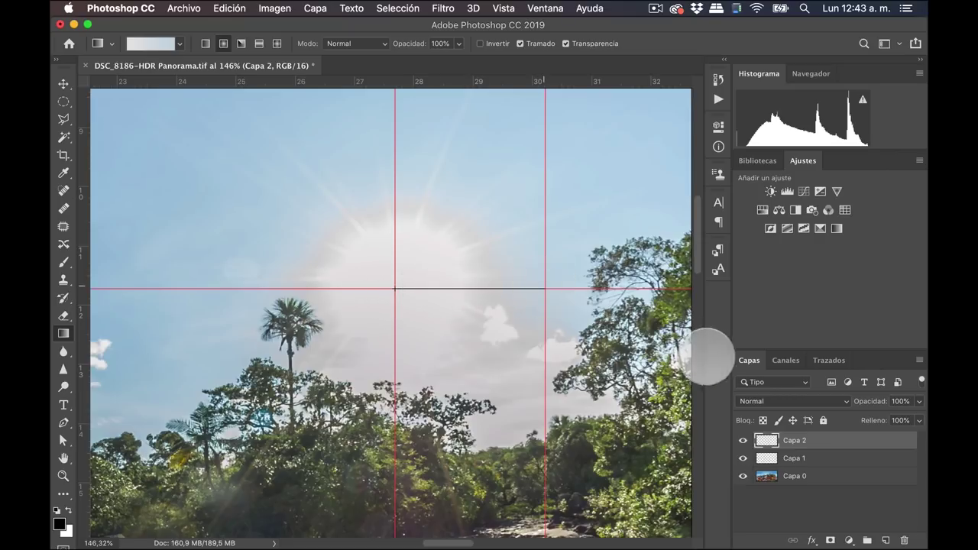
pyautogui.moveTo(552, 291); pyautogui.dragTo(714, 356)
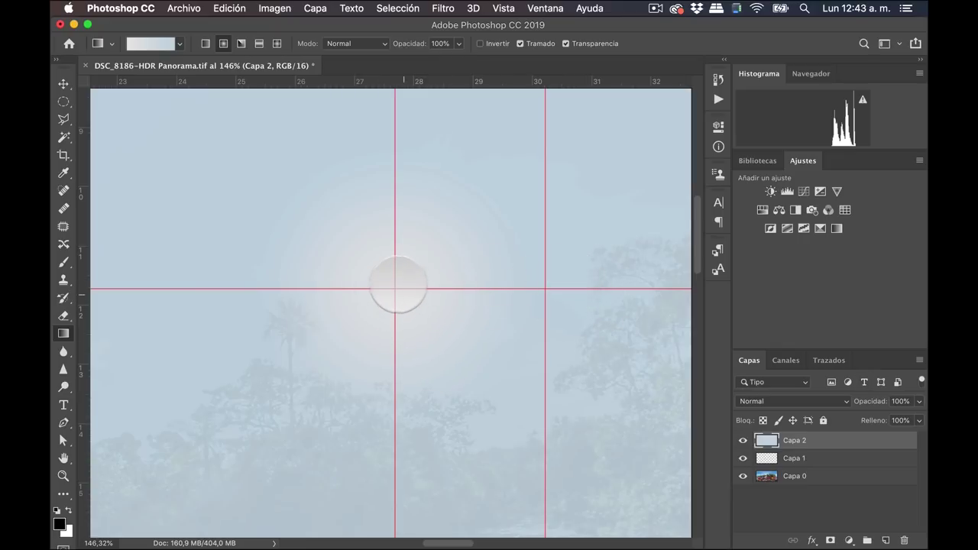
# Step: Drag the two vertical guides and the horizontal guide off the canvas with the Move tool
pyautogui.press('v')
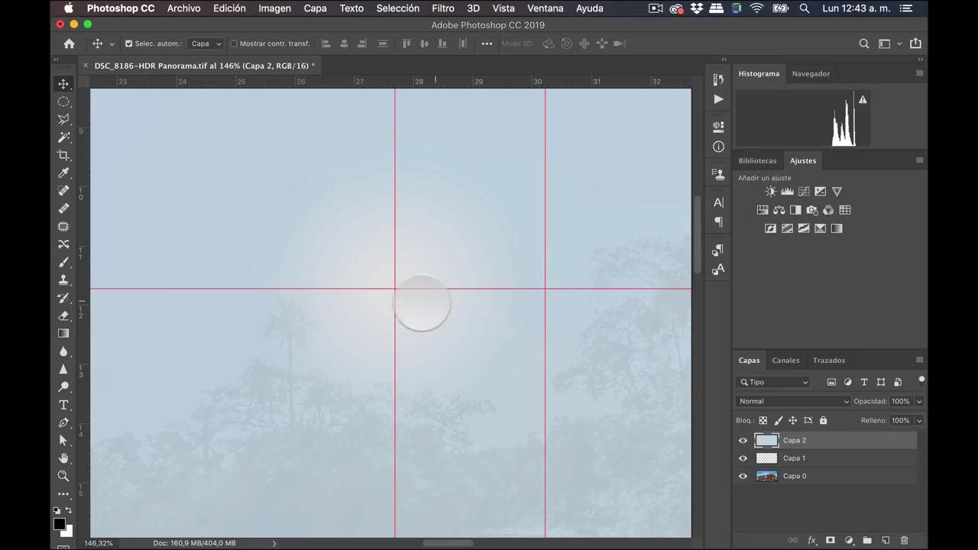
pyautogui.moveTo(396, 309); pyautogui.dragTo(83, 245)
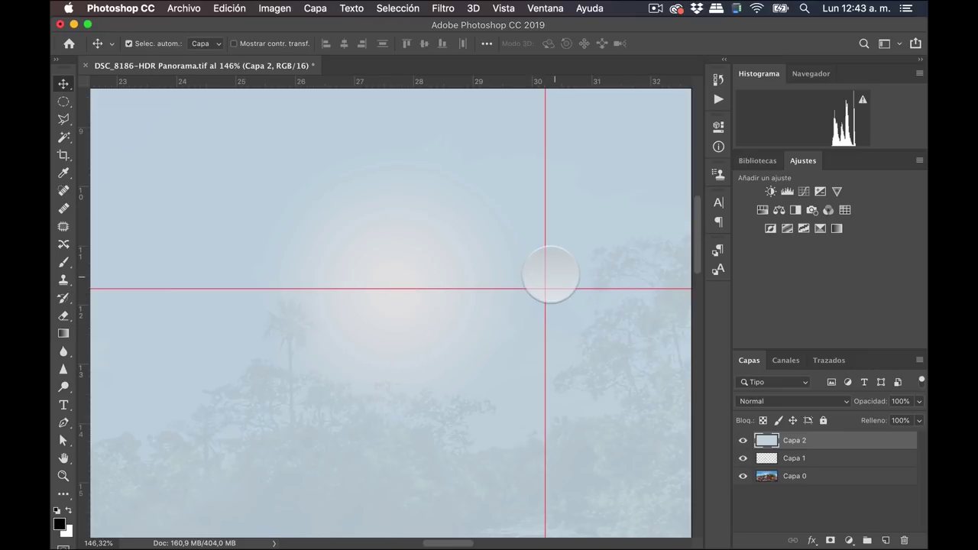
pyautogui.moveTo(545, 273); pyautogui.dragTo(82, 252)
pyautogui.moveTo(368, 289)
pyautogui.mouseDown()
pyautogui.moveTo(381, 271)
pyautogui.moveTo(415, 41)
pyautogui.mouseUp()
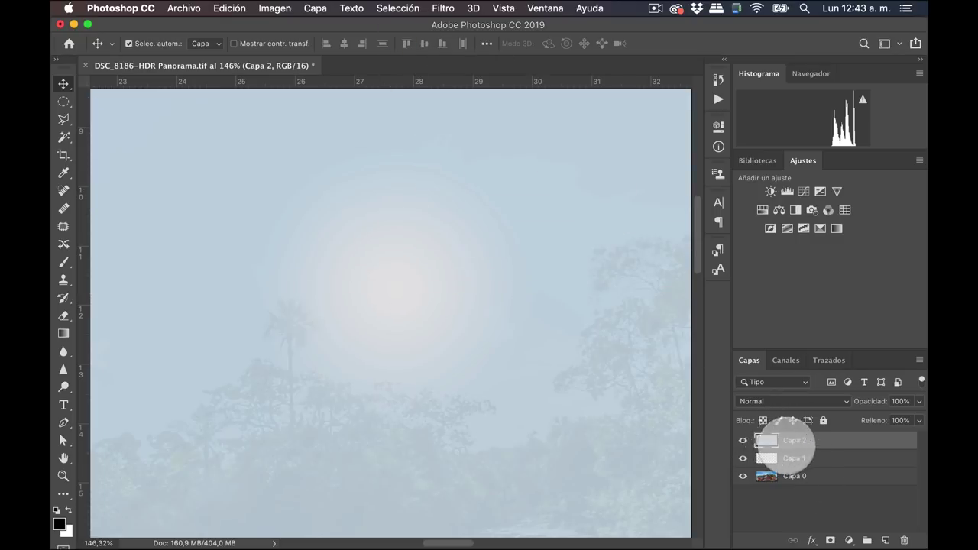
# Step: Zoom the view out and add a layer mask to Capa 2
pyautogui.press('z')
pyautogui.moveTo(497, 355)
pyautogui.mouseDown()
pyautogui.moveTo(433, 361)
pyautogui.moveTo(475, 355)
pyautogui.mouseUp()
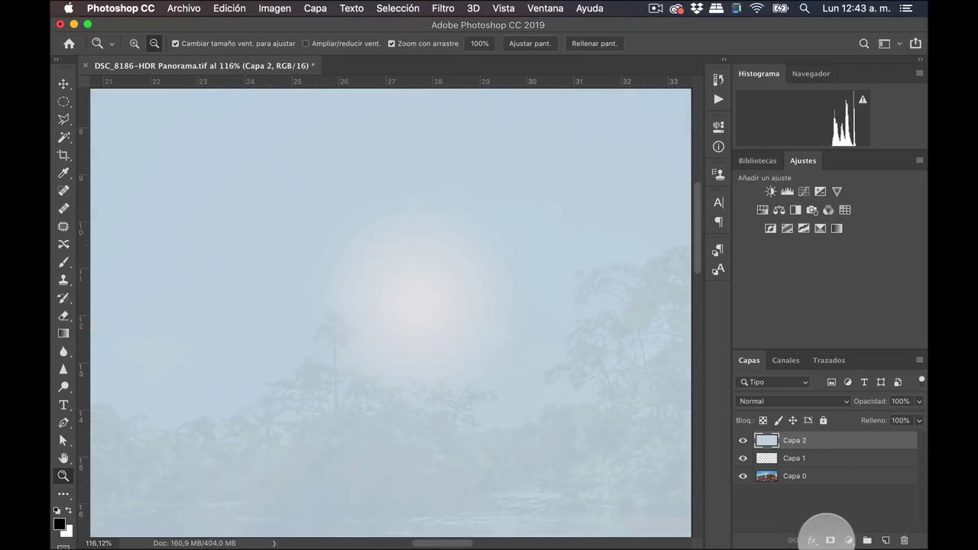
pyautogui.click(830, 538)
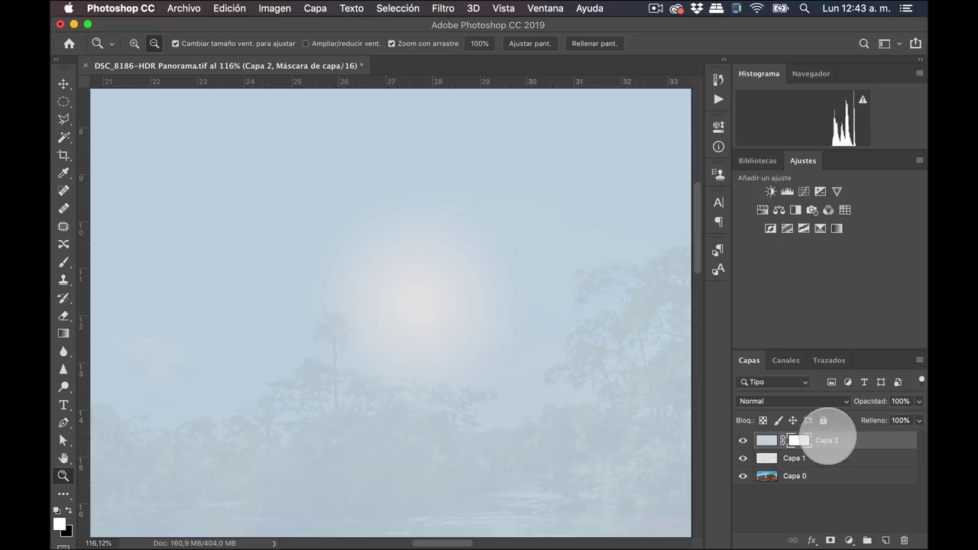
# Step: Invert Capa 2's mask to black and soft-brush the glow back in at 45% opacity
pyautogui.press('super+i')
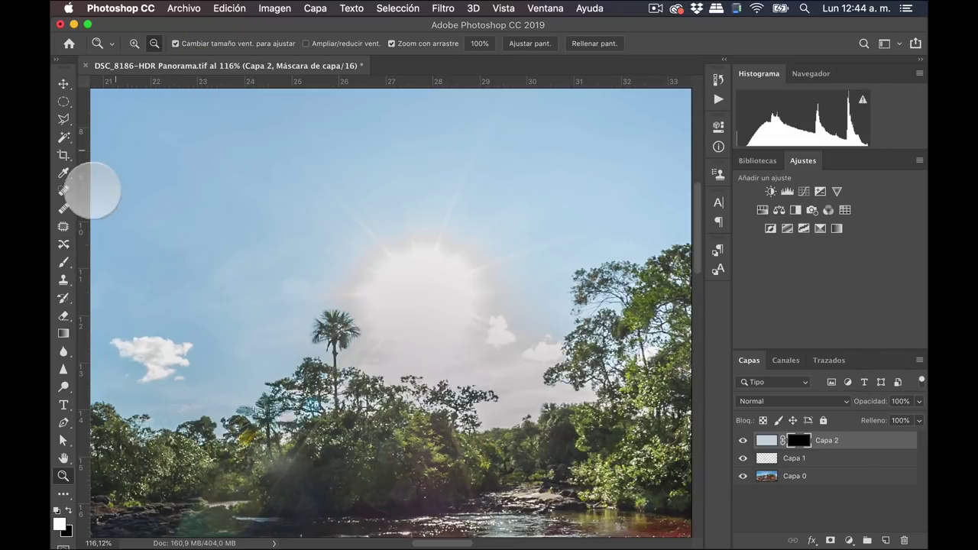
pyautogui.click(65, 257)
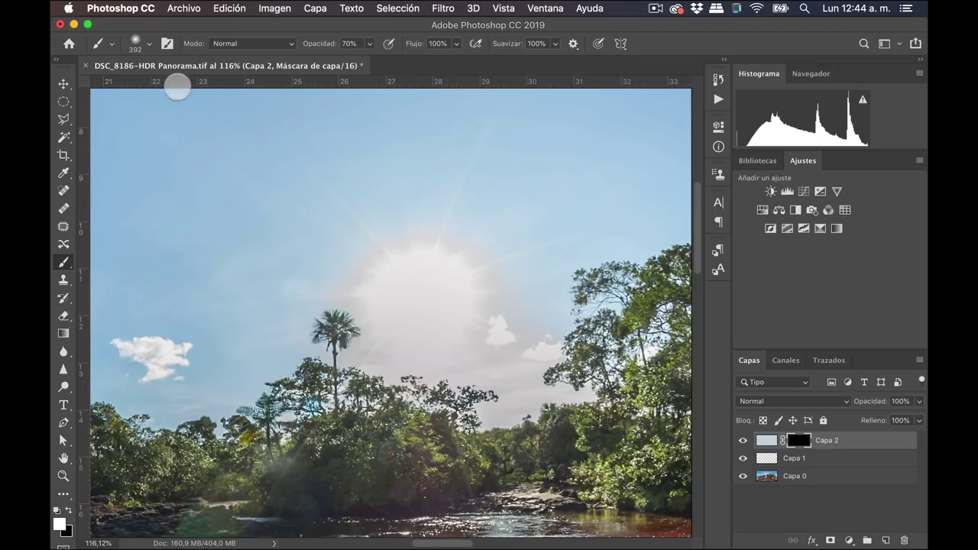
pyautogui.click(59, 526)
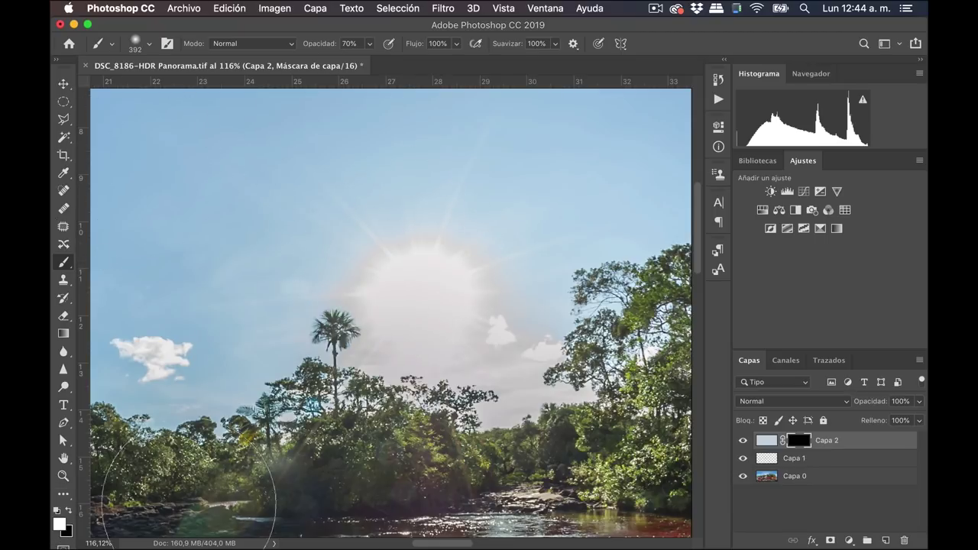
pyautogui.moveTo(444, 255); pyautogui.dragTo(413, 255)
pyautogui.moveTo(327, 44); pyautogui.dragTo(309, 43)
pyautogui.click(436, 262)
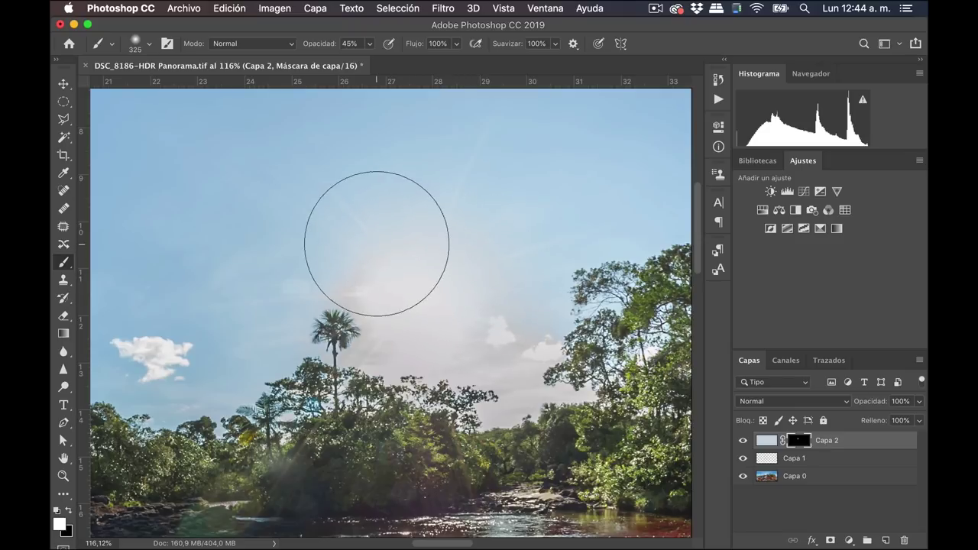
# Step: Shrink the brush, set black as the paint colour, fit the image, and hide Capa 2
pyautogui.moveTo(496, 290); pyautogui.dragTo(527, 292)
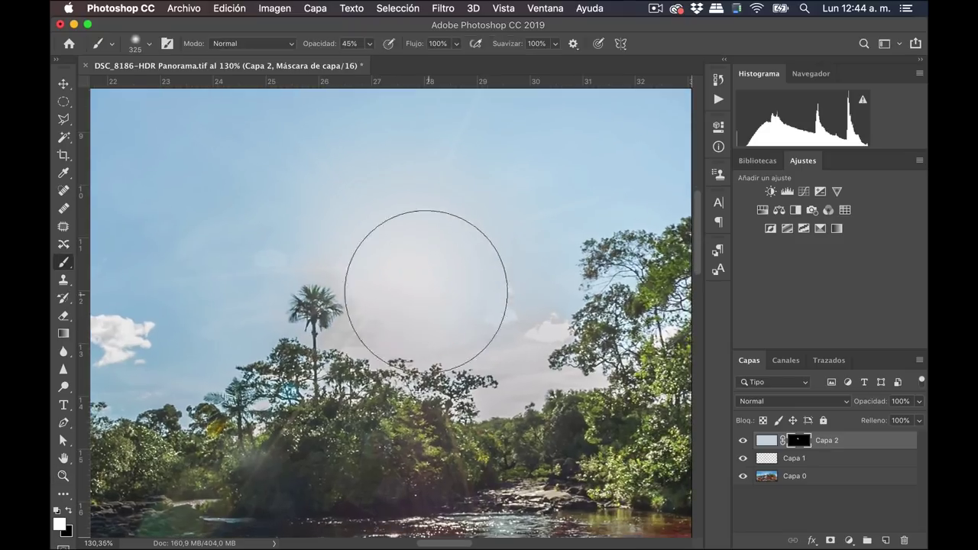
pyautogui.press('[')
pyautogui.press('[')
pyautogui.press('[')
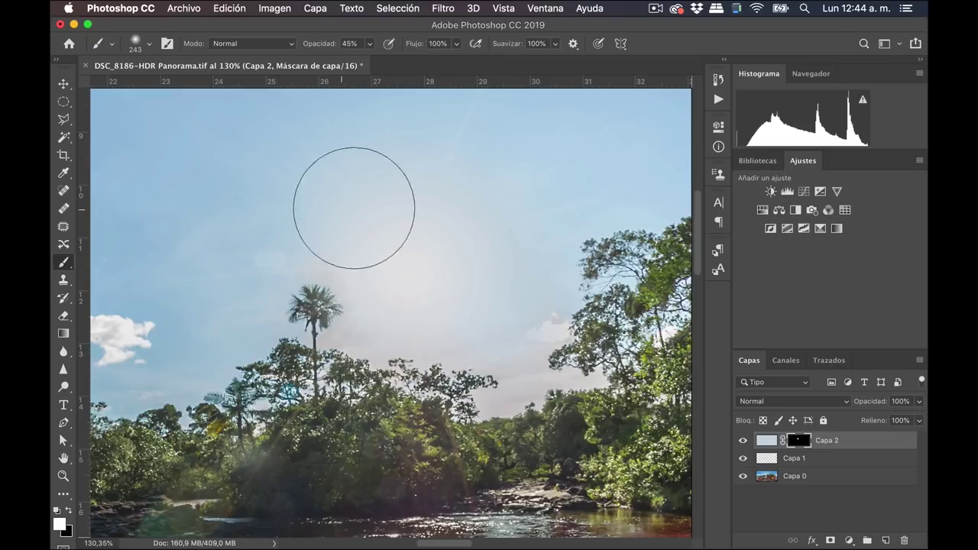
pyautogui.press('[')
pyautogui.press('[')
pyautogui.press('[')
pyautogui.press('x')
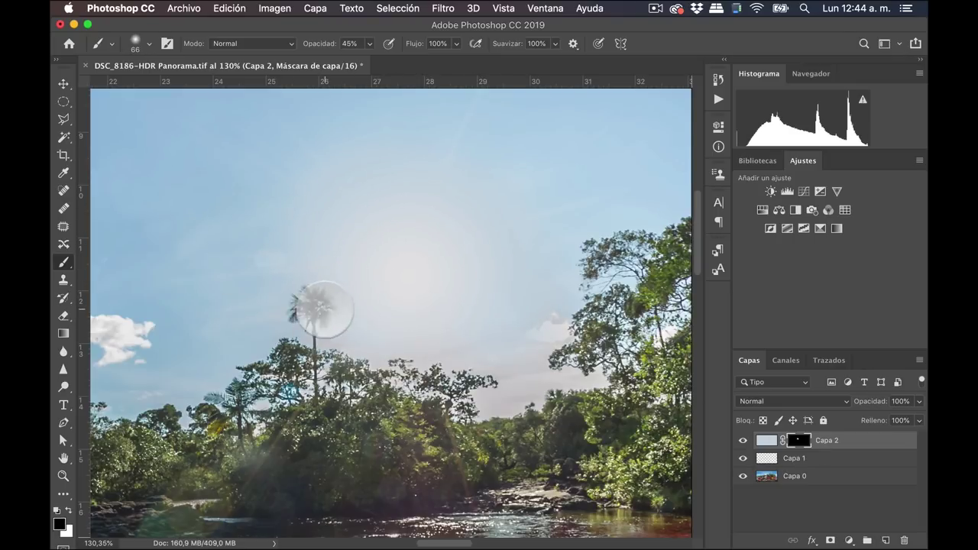
pyautogui.press('super+0')
pyautogui.click(741, 440)
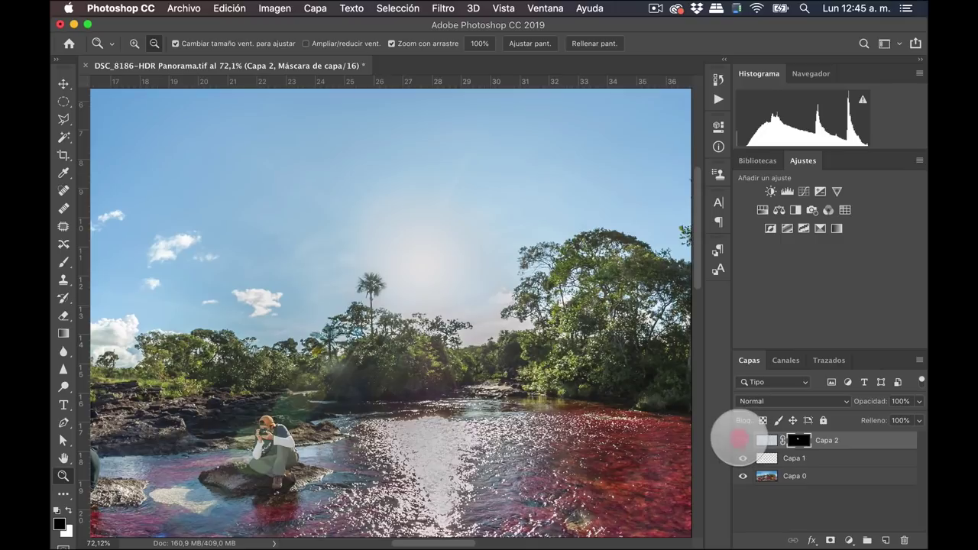
# Step: Show Capa 2 and clip a Curvas 1 adjustment to it, lowering the curve slightly with two points
pyautogui.click(741, 440)
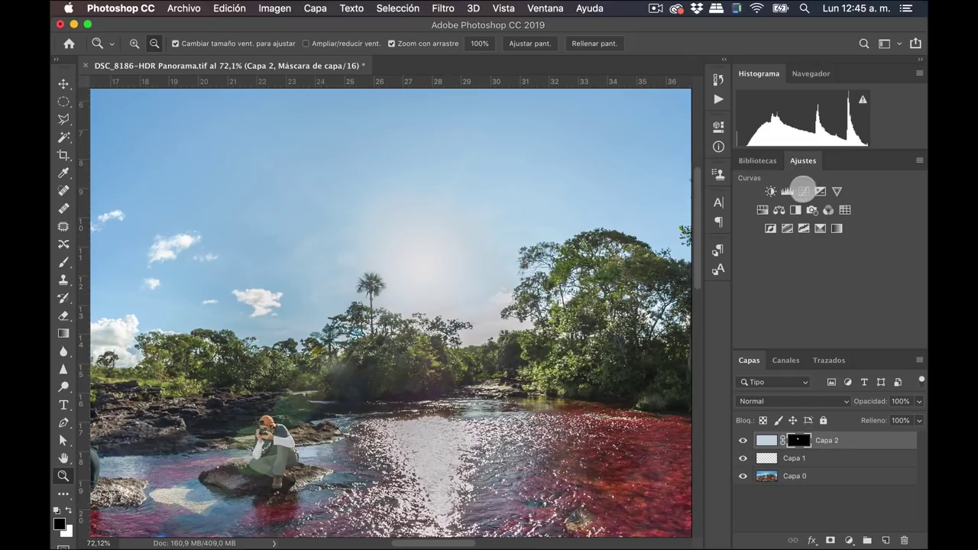
pyautogui.click(802, 191)
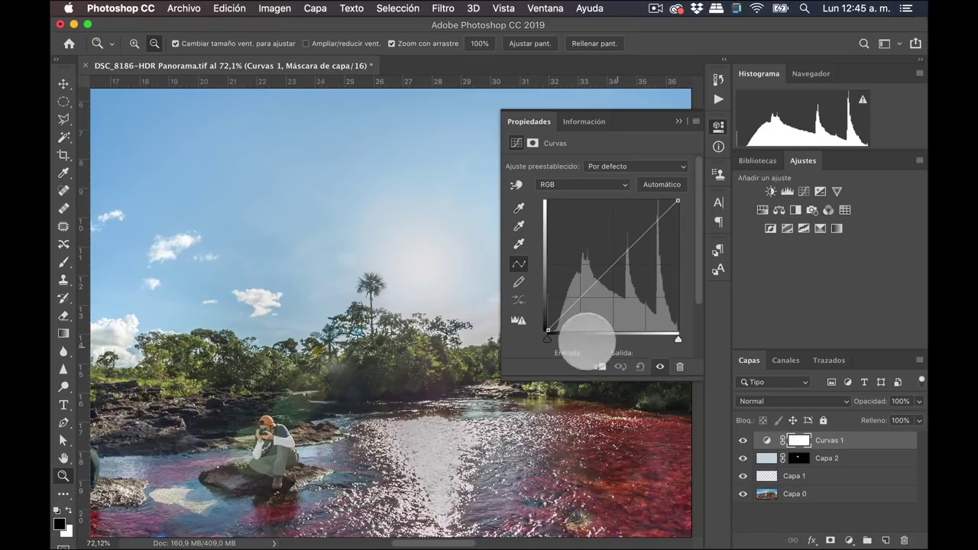
pyautogui.click(600, 366)
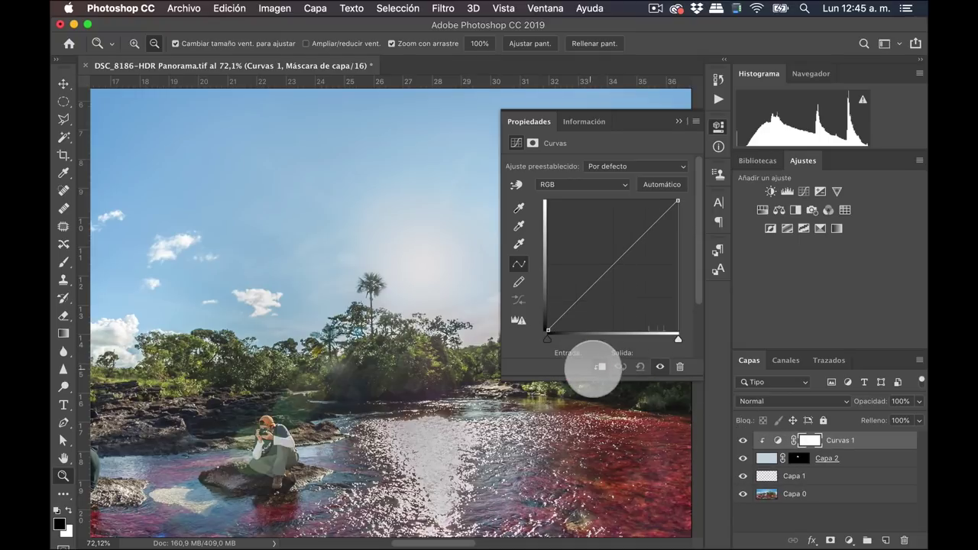
pyautogui.click(567, 312)
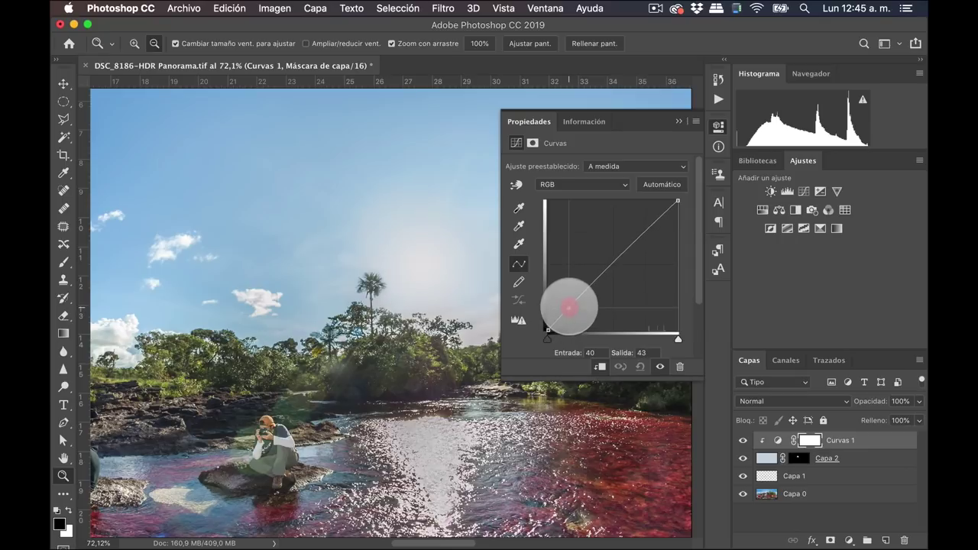
pyautogui.moveTo(568, 309); pyautogui.dragTo(568, 313)
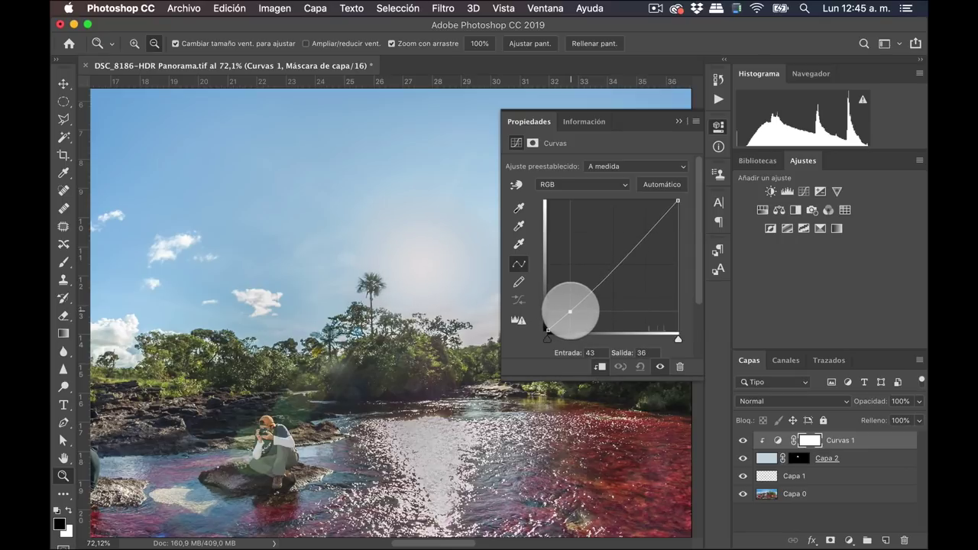
pyautogui.click(569, 311)
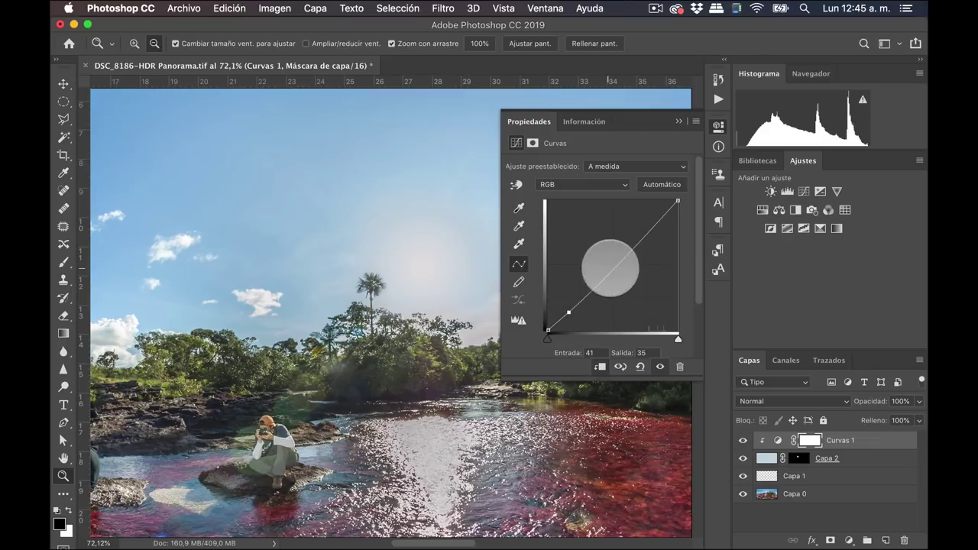
pyautogui.click(608, 276)
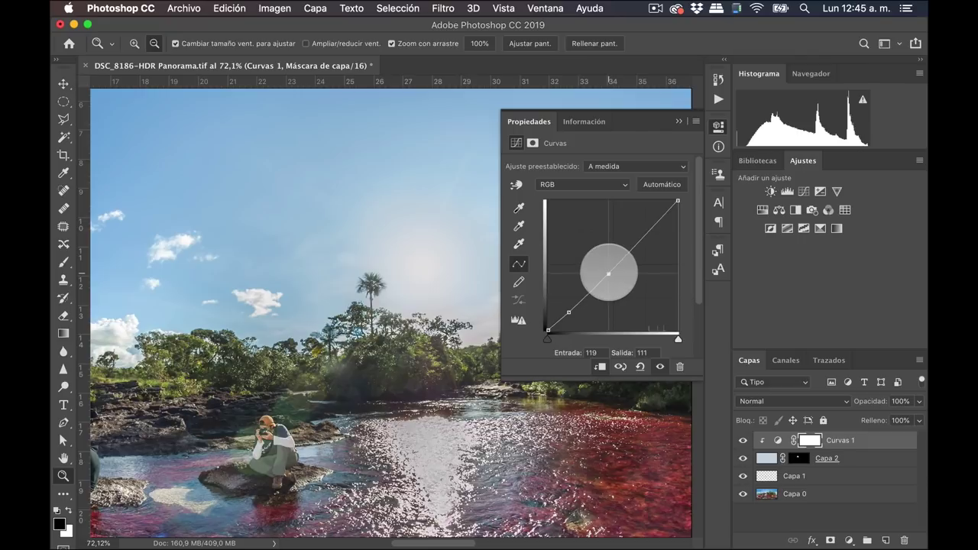
pyautogui.click(718, 126)
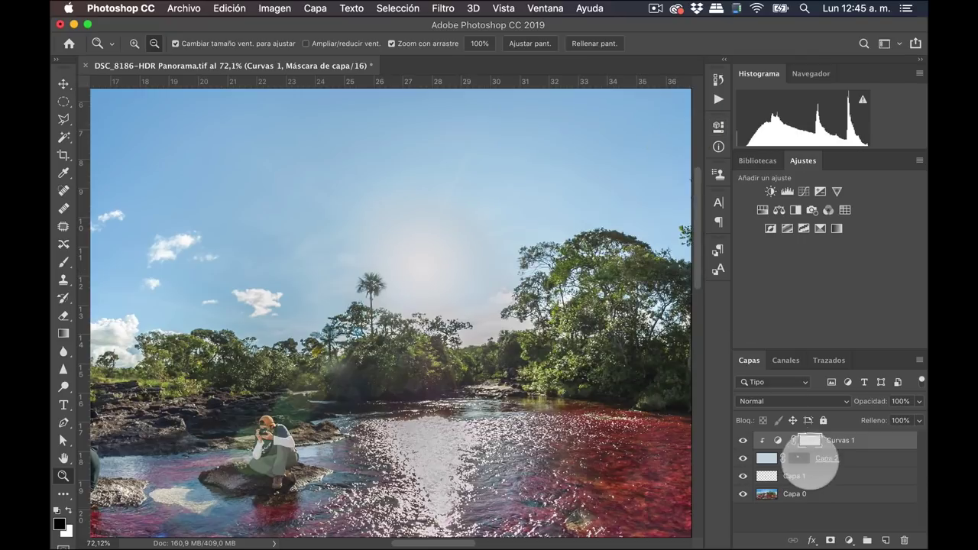
# Step: Invert the Curvas 1 mask to black, set the brush to 180, and zoom out to the panorama
pyautogui.hotkey('ctrl', 'i')
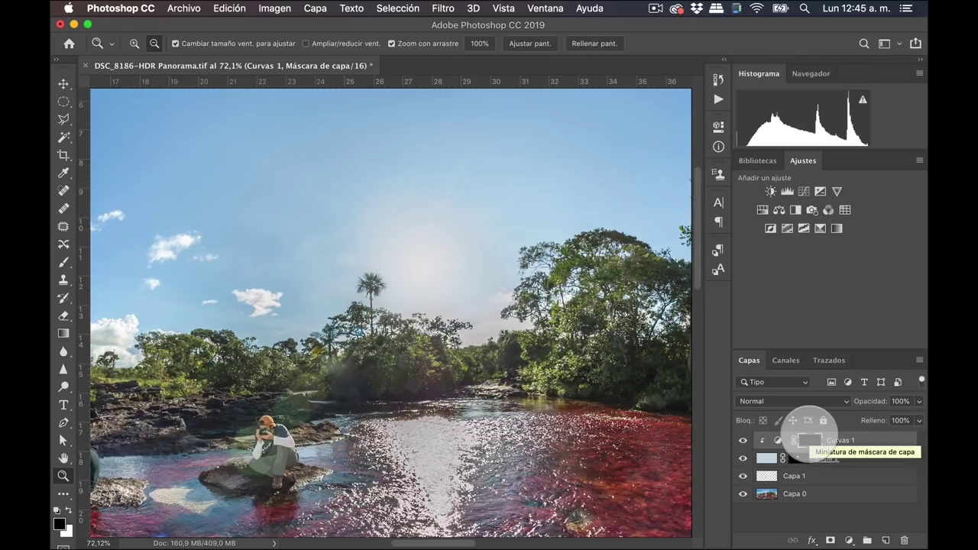
pyautogui.press('b')
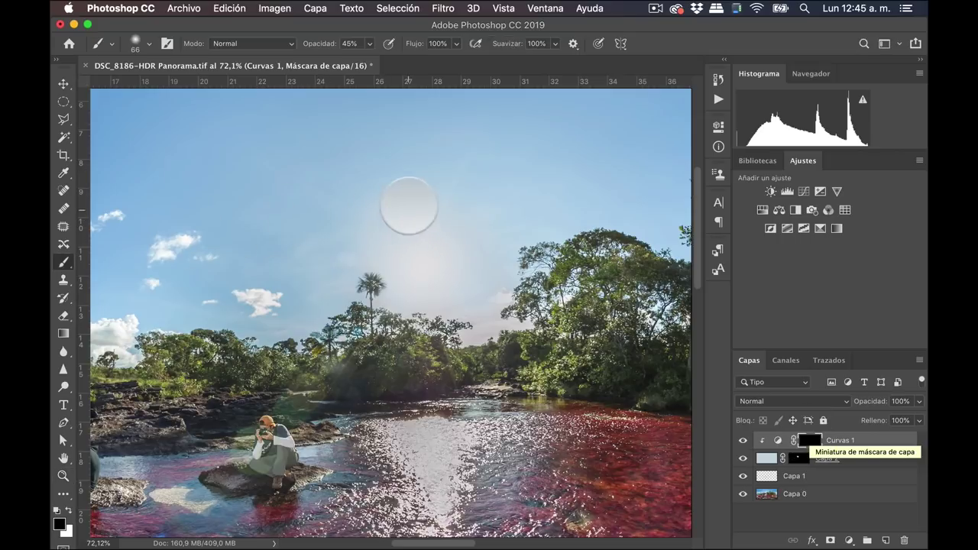
pyautogui.moveTo(366, 237); pyautogui.dragTo(428, 237)
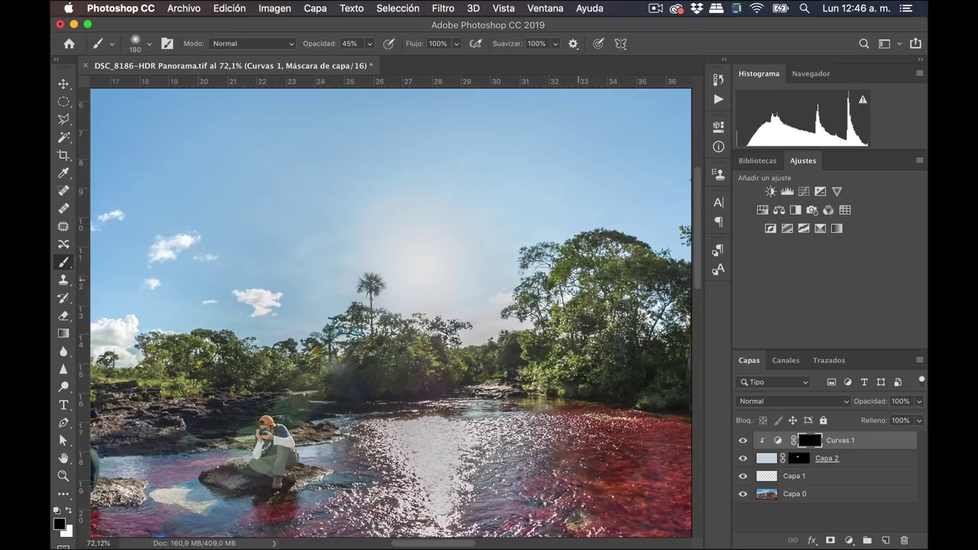
pyautogui.press('z')
pyautogui.moveTo(497, 272); pyautogui.dragTo(430, 290)
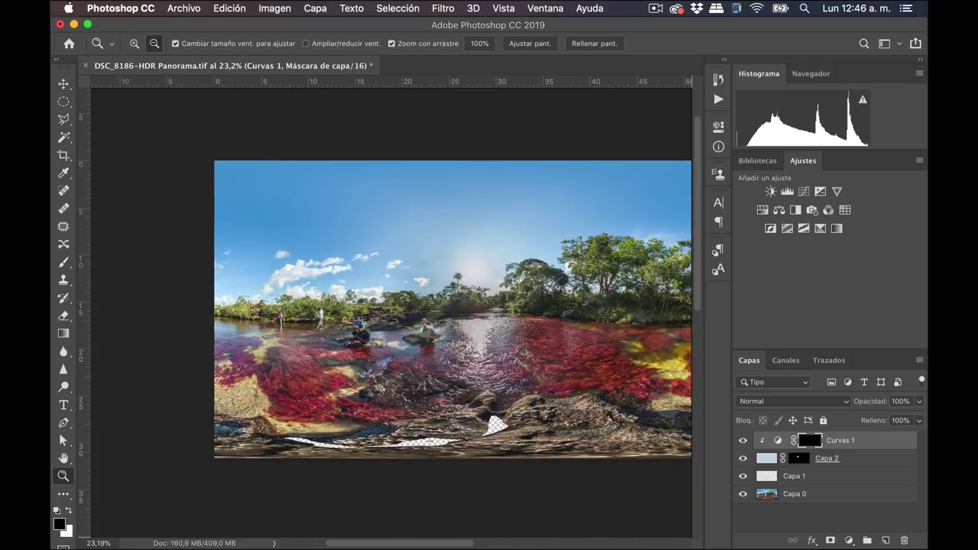
# Step: Quick Look the Nikon 10,5 flares at 0, 15 and 30 grados, then pull a guide in Photoshop
pyautogui.press('super+Tab')
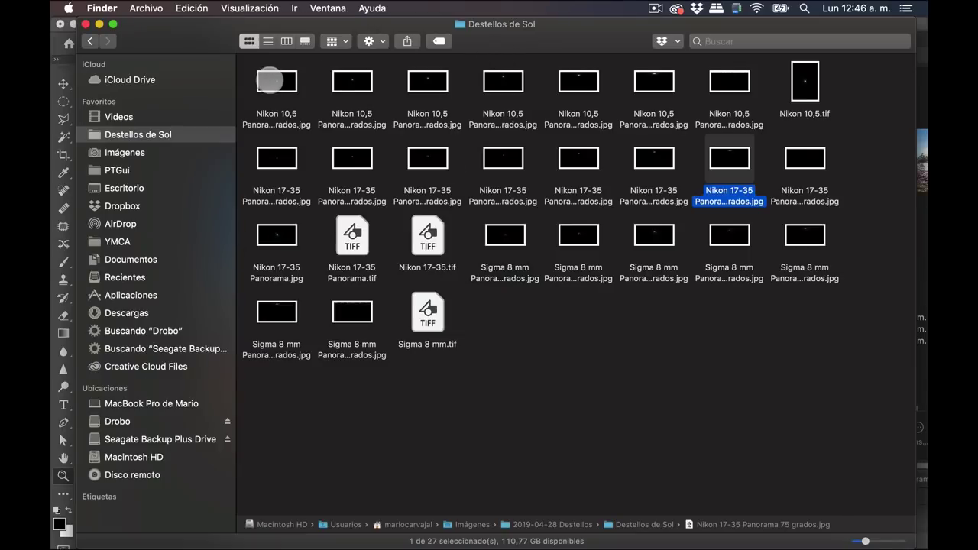
pyautogui.moveTo(523, 36); pyautogui.dragTo(629, 66)
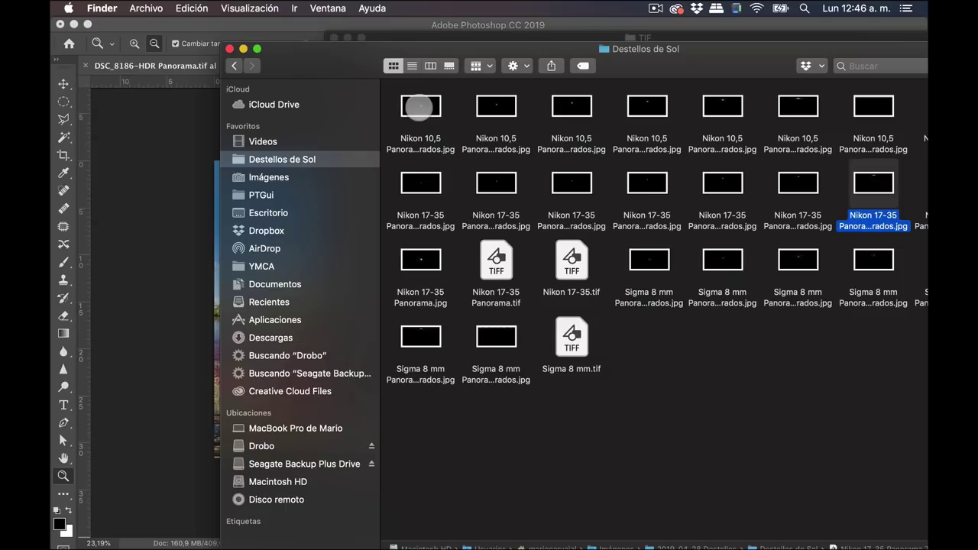
pyautogui.click(418, 107)
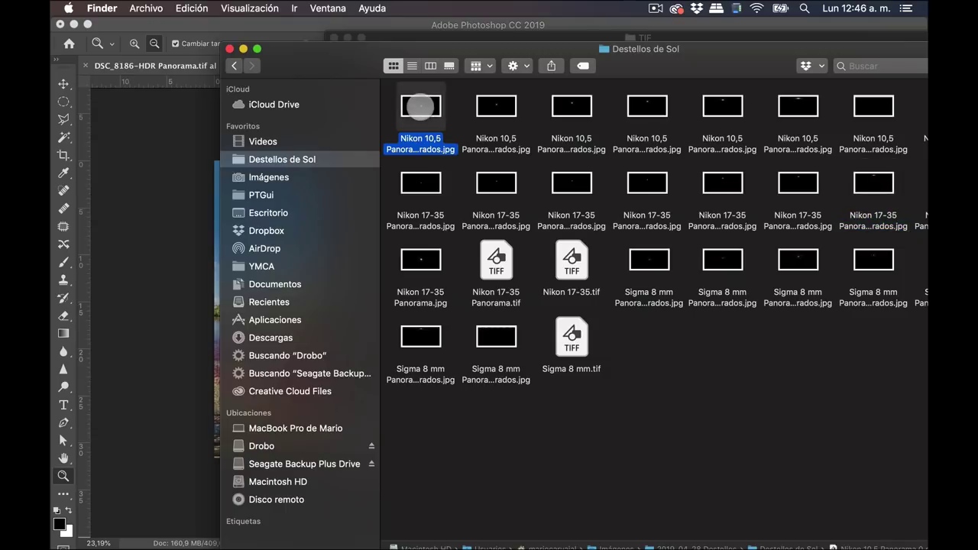
pyautogui.press('space')
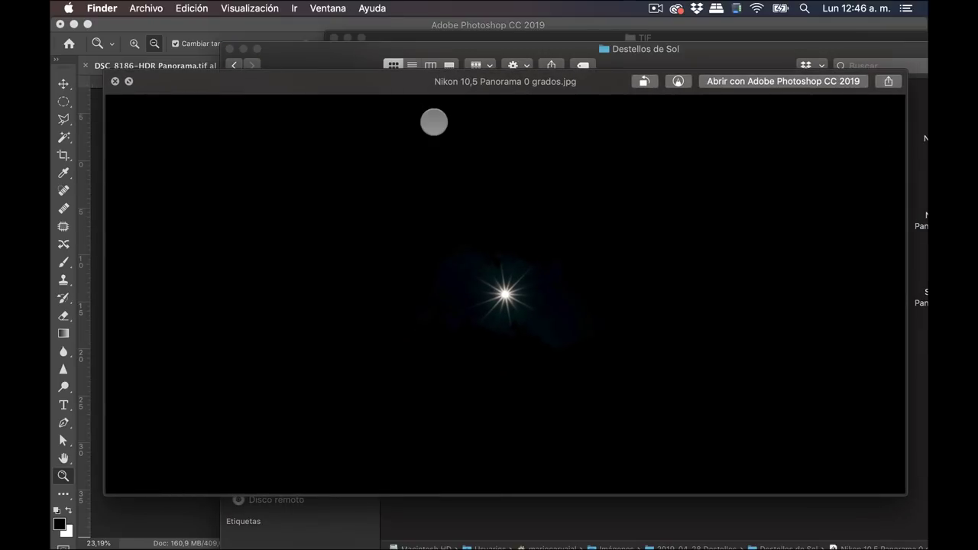
pyautogui.press('Right')
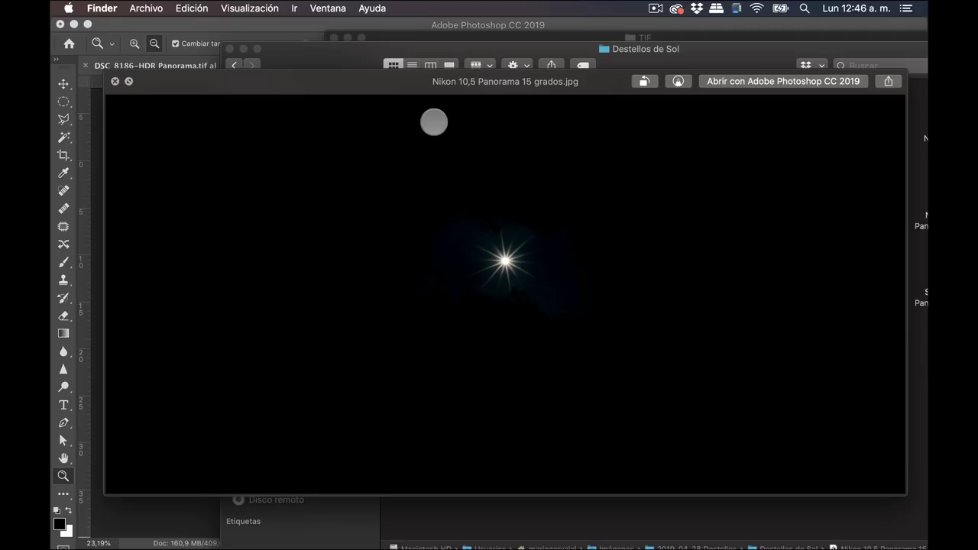
pyautogui.press('Right')
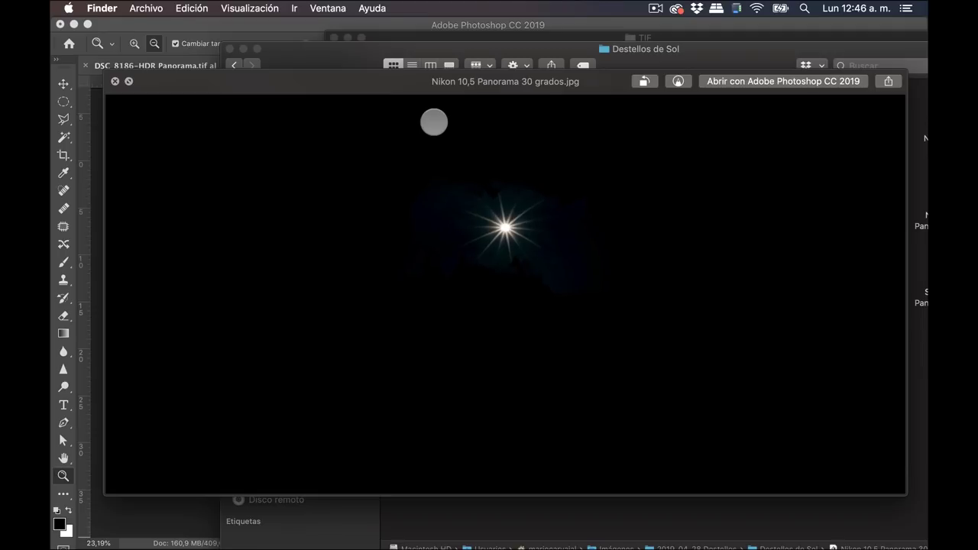
pyautogui.press('super+Tab')
pyautogui.moveTo(474, 84); pyautogui.dragTo(465, 263)
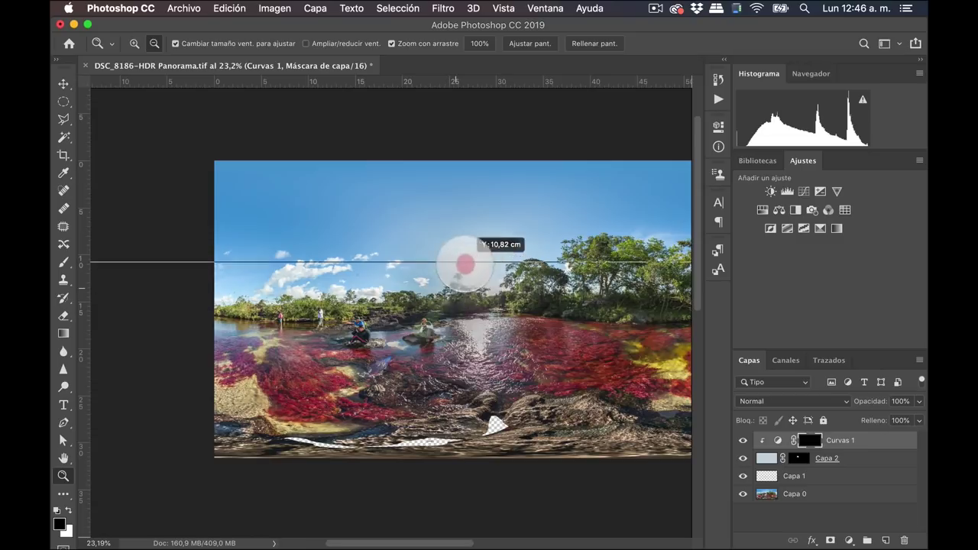
# Step: Try horizontal guides along the horizon, then remove them all with the Move tool
pyautogui.moveTo(465, 263); pyautogui.dragTo(471, 310)
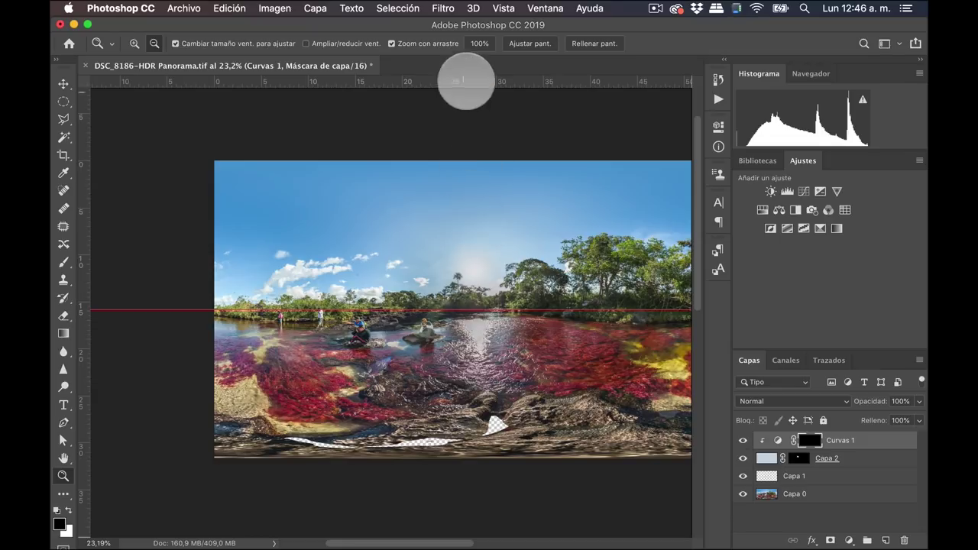
pyautogui.moveTo(469, 83); pyautogui.dragTo(456, 235)
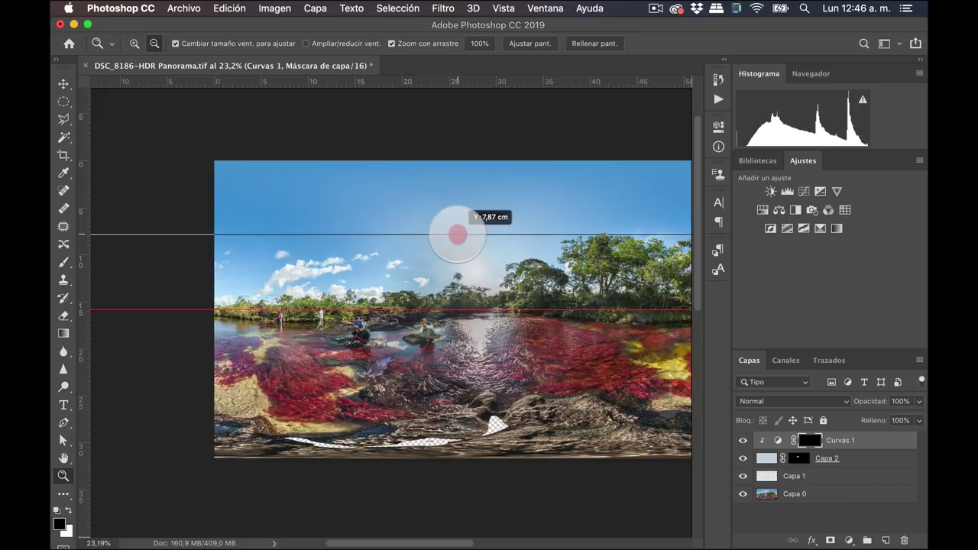
pyautogui.moveTo(457, 238); pyautogui.dragTo(457, 272)
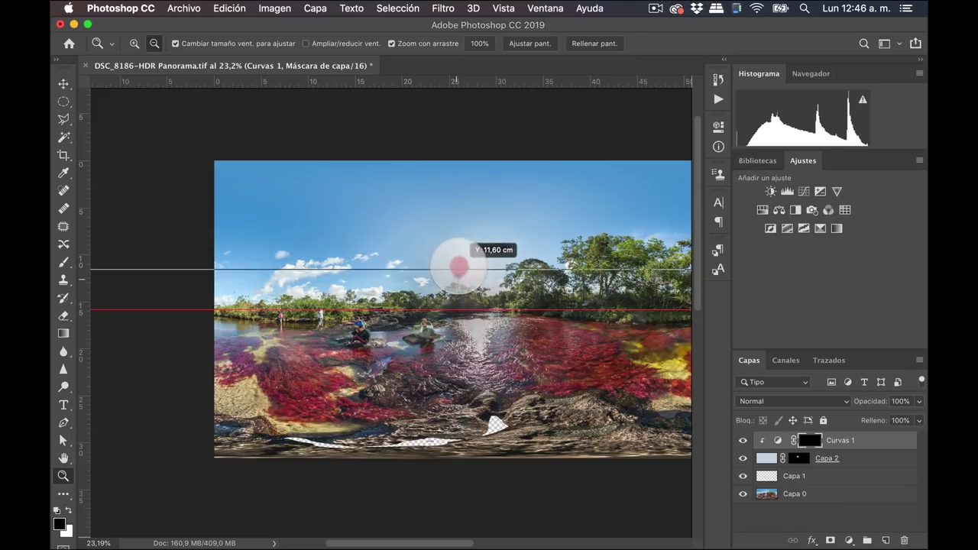
pyautogui.moveTo(457, 273); pyautogui.dragTo(429, 61)
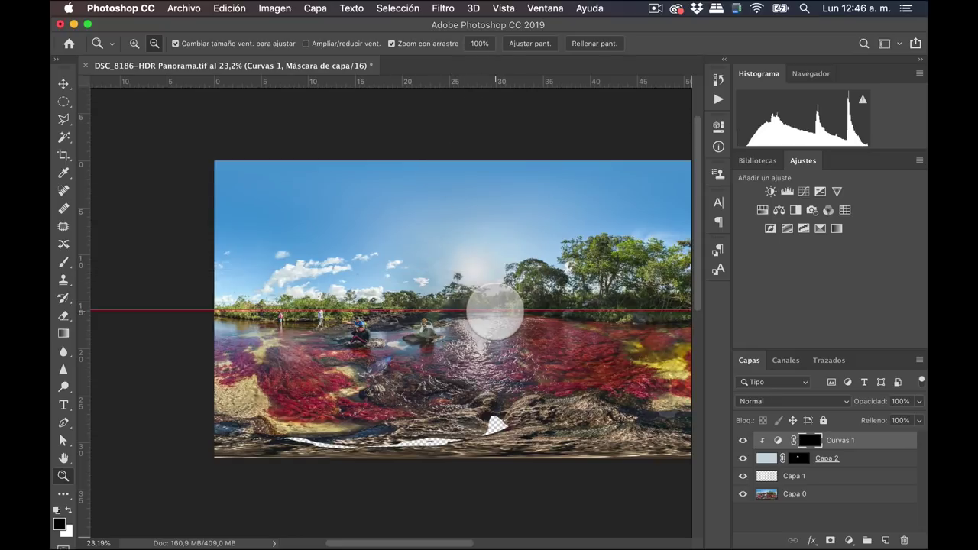
pyautogui.press('v')
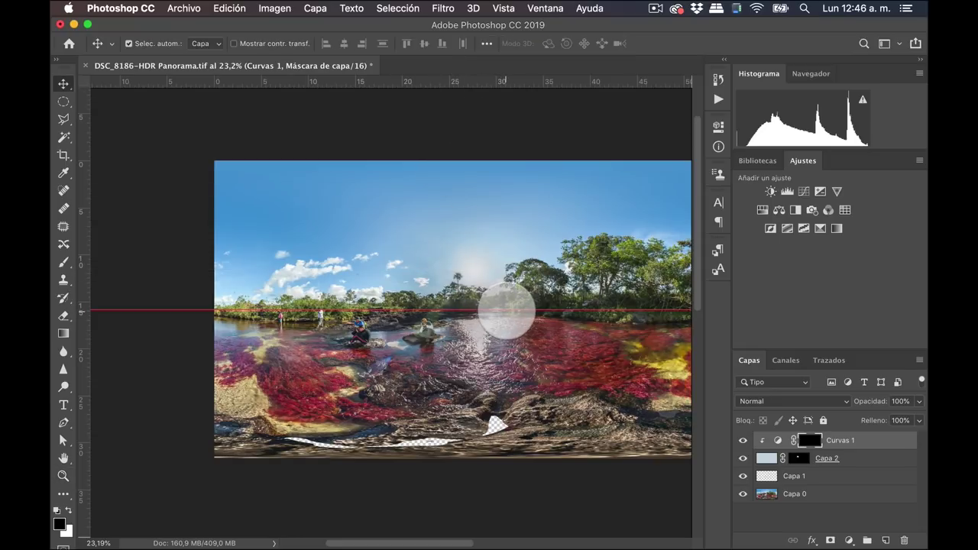
pyautogui.moveTo(506, 309); pyautogui.dragTo(568, 28)
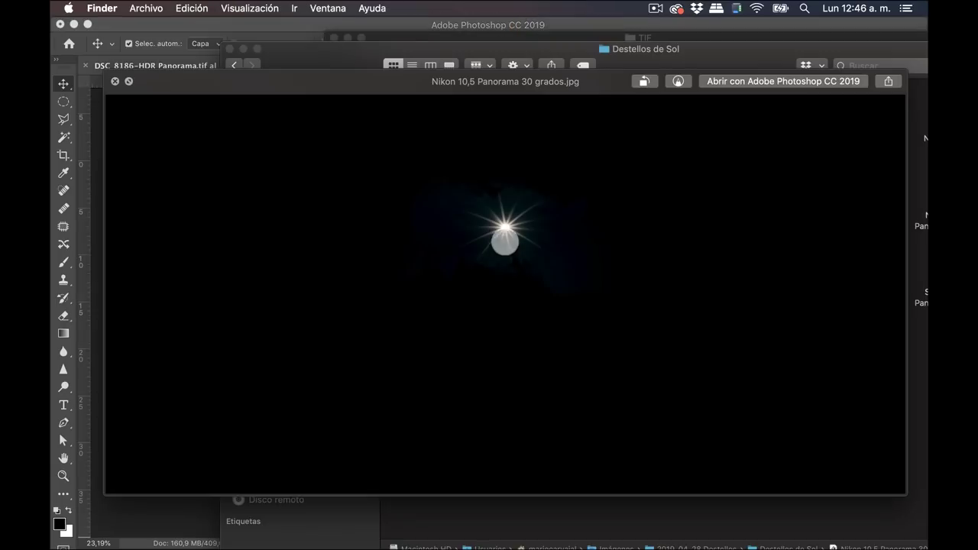
# Step: Place the Nikon 10,5 Panorama 30 grados flare as a new top layer at 68,18% scale
pyautogui.press('space')
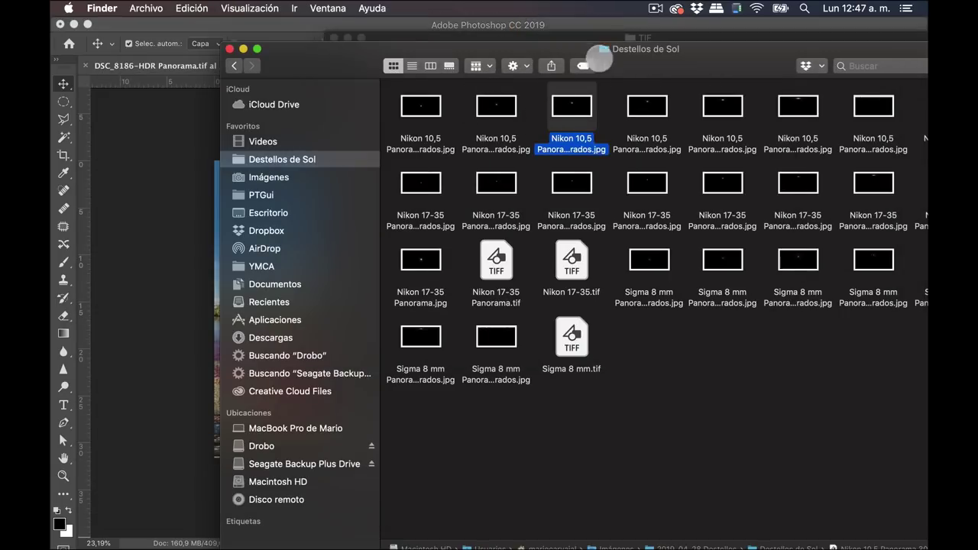
pyautogui.moveTo(598, 60); pyautogui.dragTo(565, 310)
pyautogui.moveTo(538, 353)
pyautogui.mouseDown()
pyautogui.moveTo(344, 237)
pyautogui.moveTo(278, 219)
pyautogui.mouseUp()
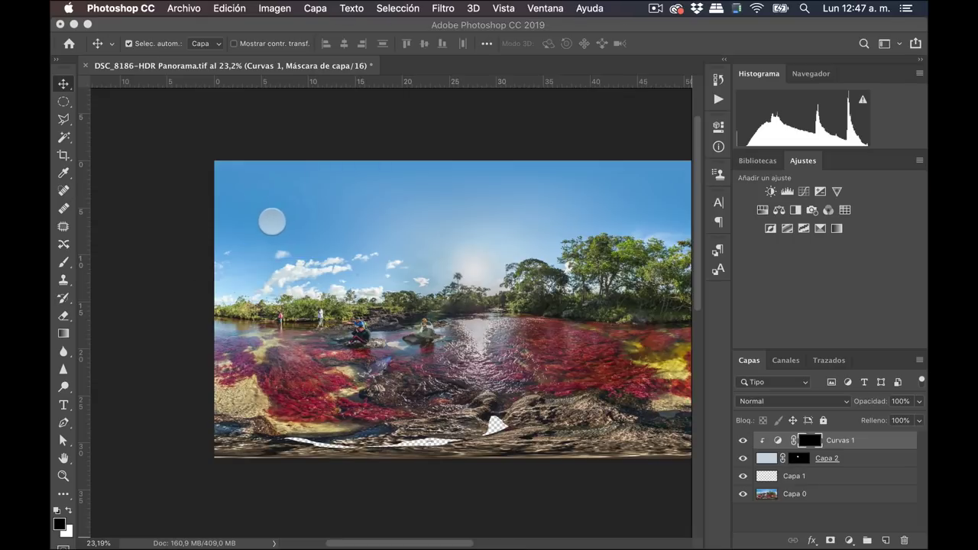
pyautogui.moveTo(150, 223); pyautogui.dragTo(472, 236)
pyautogui.moveTo(327, 225); pyautogui.dragTo(392, 225)
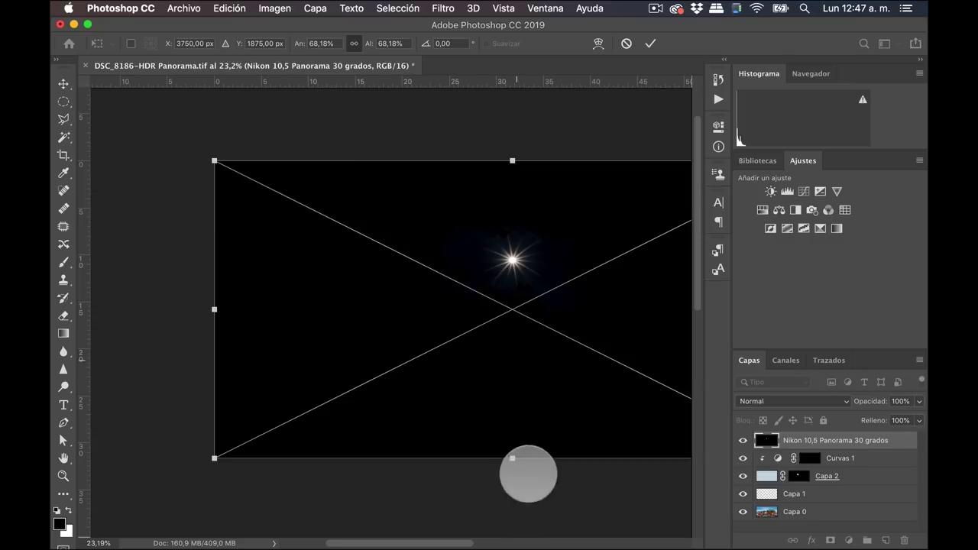
pyautogui.moveTo(452, 538); pyautogui.dragTo(544, 542)
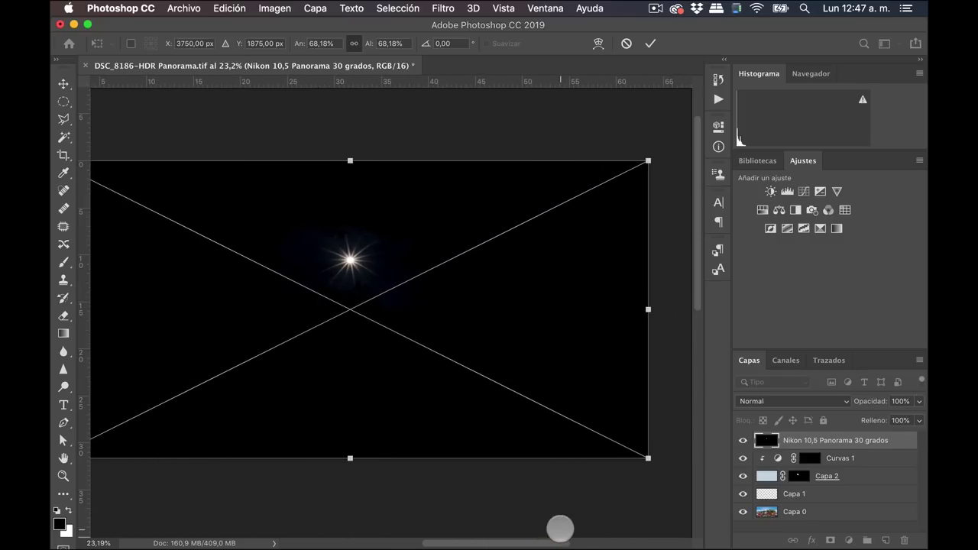
pyautogui.click(788, 401)
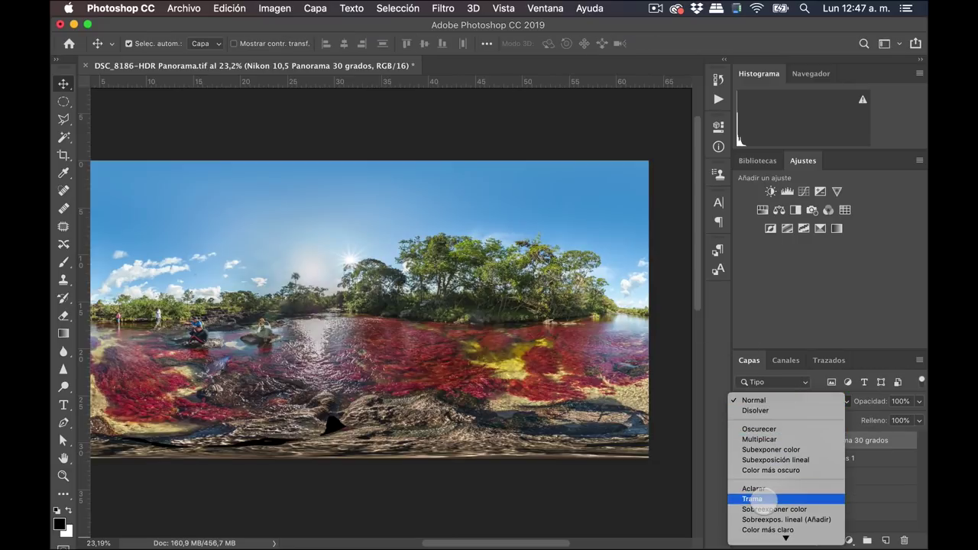
# Step: Set the flare layer to Trama blend mode and move the starburst onto the panorama's sun
pyautogui.click(751, 498)
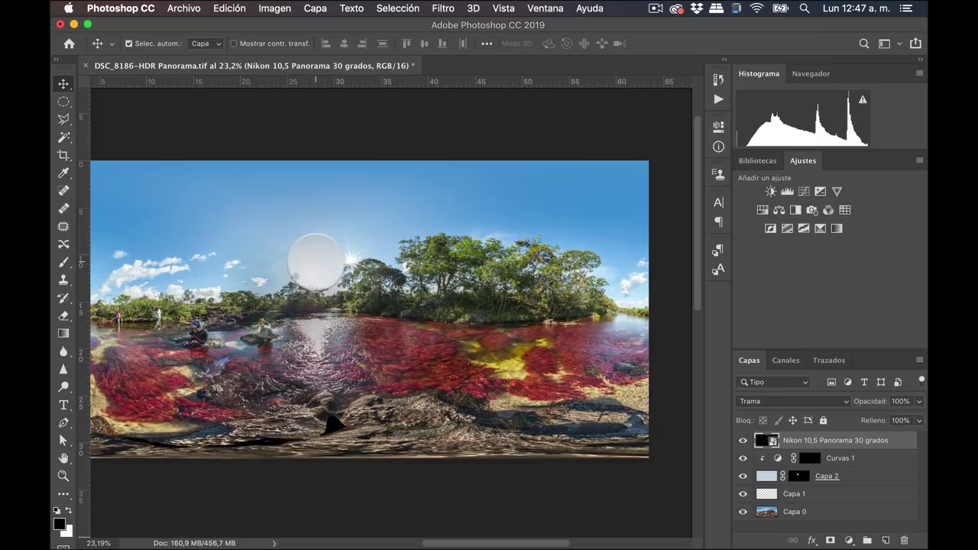
pyautogui.press('z')
pyautogui.moveTo(315, 264); pyautogui.dragTo(399, 260)
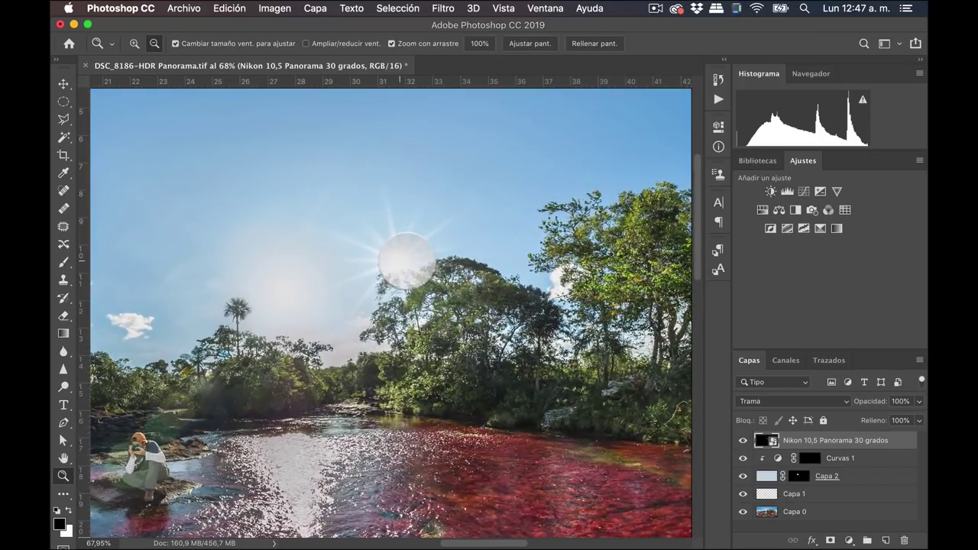
pyautogui.press('v')
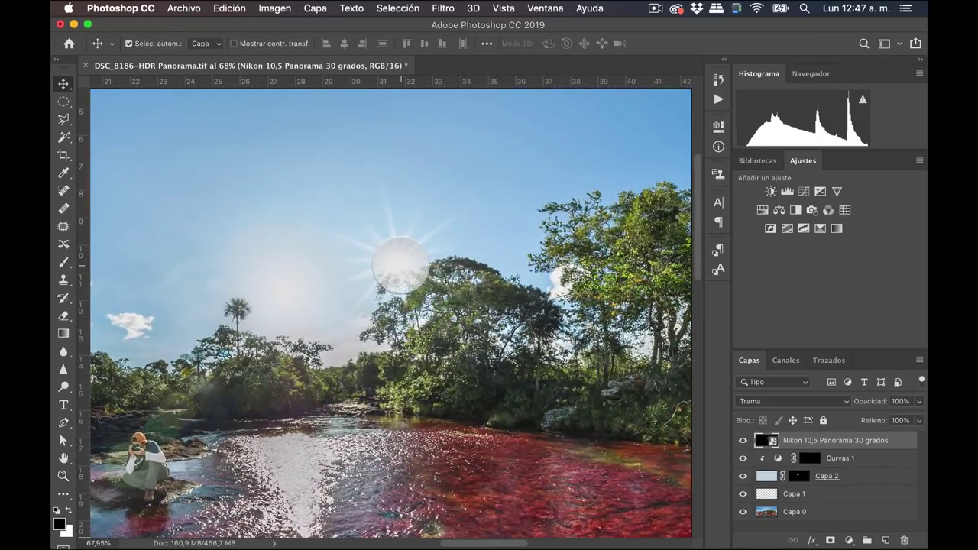
pyautogui.moveTo(397, 258)
pyautogui.mouseDown()
pyautogui.moveTo(299, 254)
pyautogui.moveTo(276, 264)
pyautogui.moveTo(277, 277)
pyautogui.mouseUp()
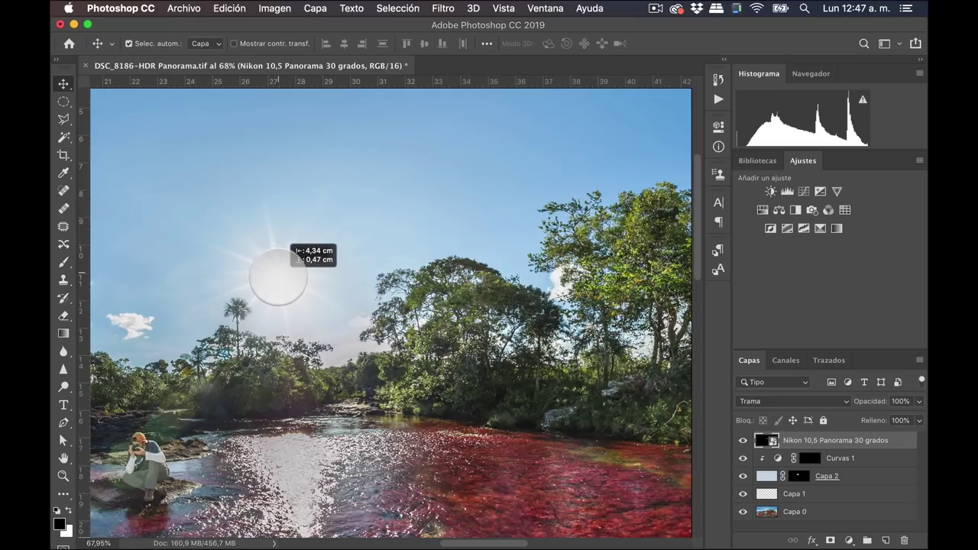
pyautogui.moveTo(278, 272); pyautogui.dragTo(280, 280)
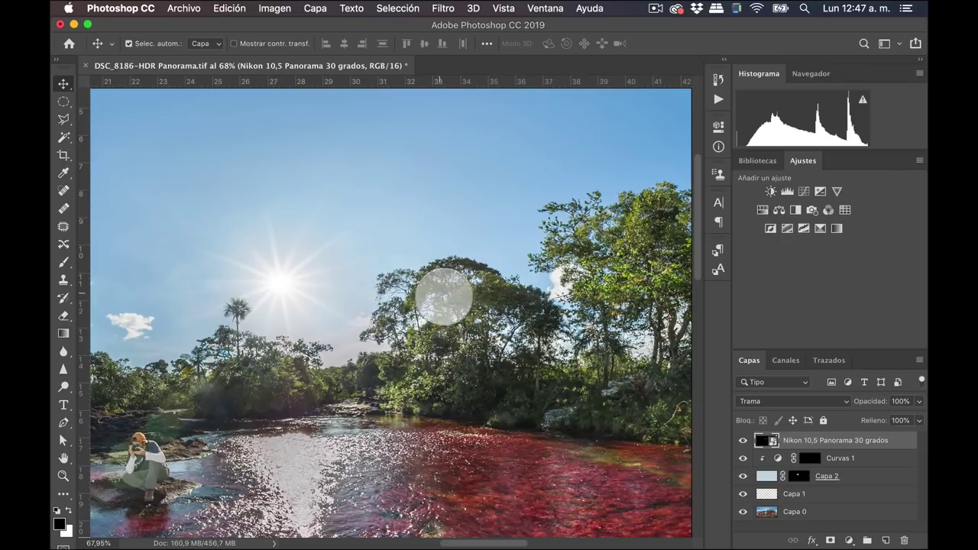
# Step: Toggle a layer's visibility to compare, then nudge the starburst slightly into place
pyautogui.press('z')
pyautogui.moveTo(424, 309)
pyautogui.mouseDown()
pyautogui.moveTo(385, 315)
pyautogui.moveTo(372, 304)
pyautogui.mouseUp()
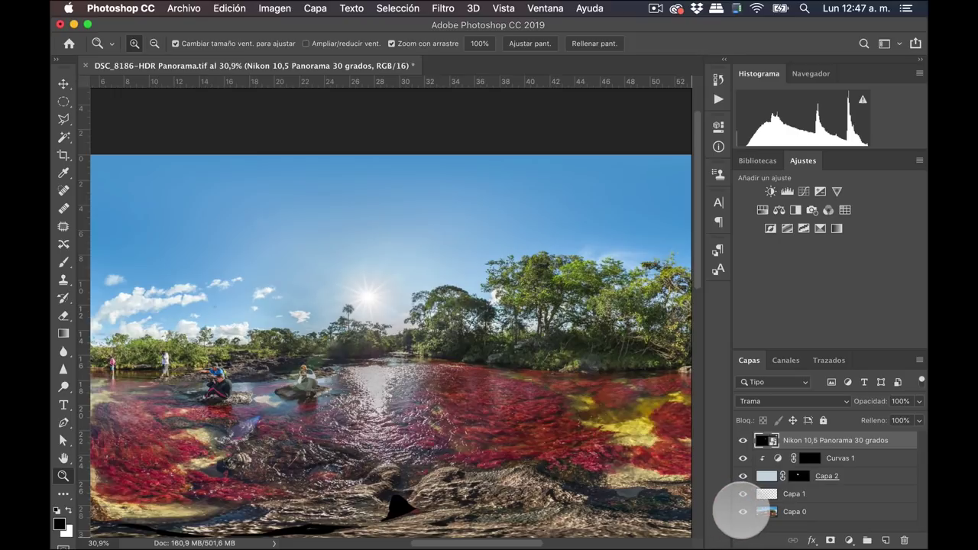
pyautogui.click(743, 511)
pyautogui.click(742, 511)
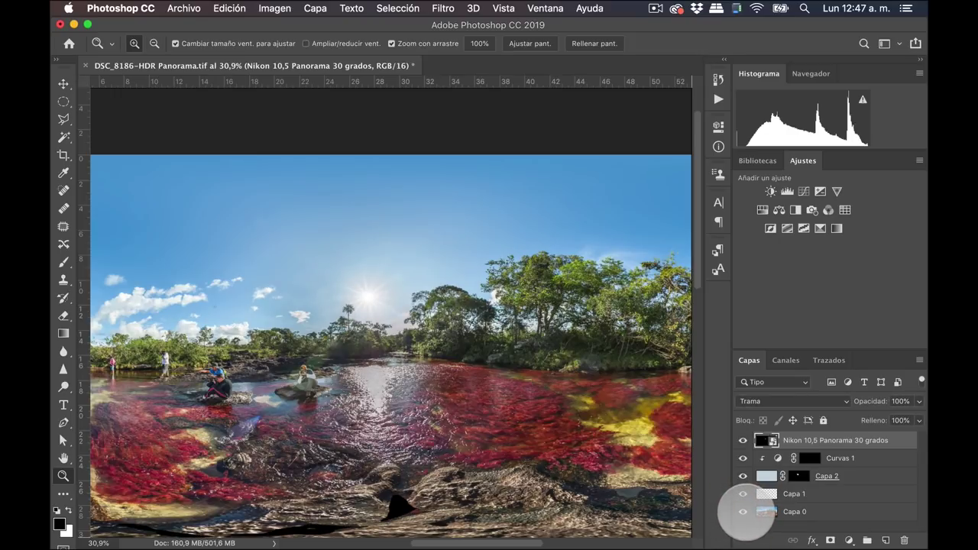
pyautogui.moveTo(400, 305); pyautogui.dragTo(408, 305)
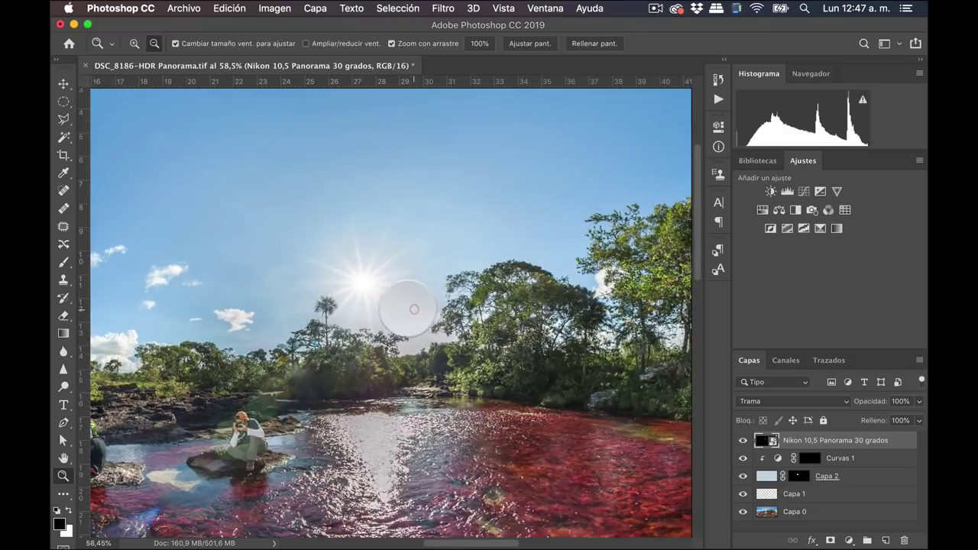
pyautogui.press('v')
pyautogui.moveTo(362, 283)
pyautogui.mouseDown()
pyautogui.moveTo(365, 294)
pyautogui.moveTo(405, 291)
pyautogui.mouseUp()
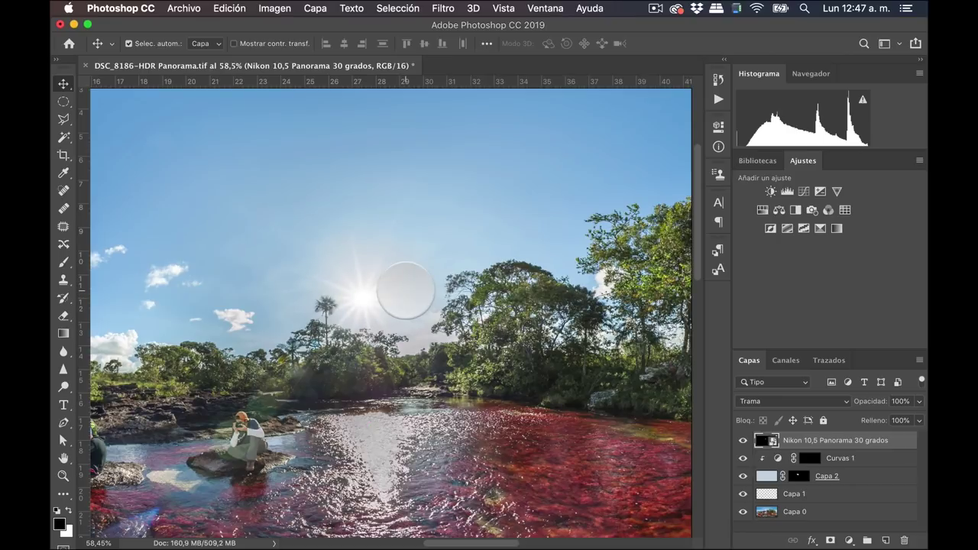
# Step: Compare against bare Capa 0, then fine-tune the starburst's position over the sun
pyautogui.press('z')
pyautogui.moveTo(459, 346)
pyautogui.mouseDown()
pyautogui.moveTo(430, 346)
pyautogui.moveTo(489, 375)
pyautogui.mouseUp()
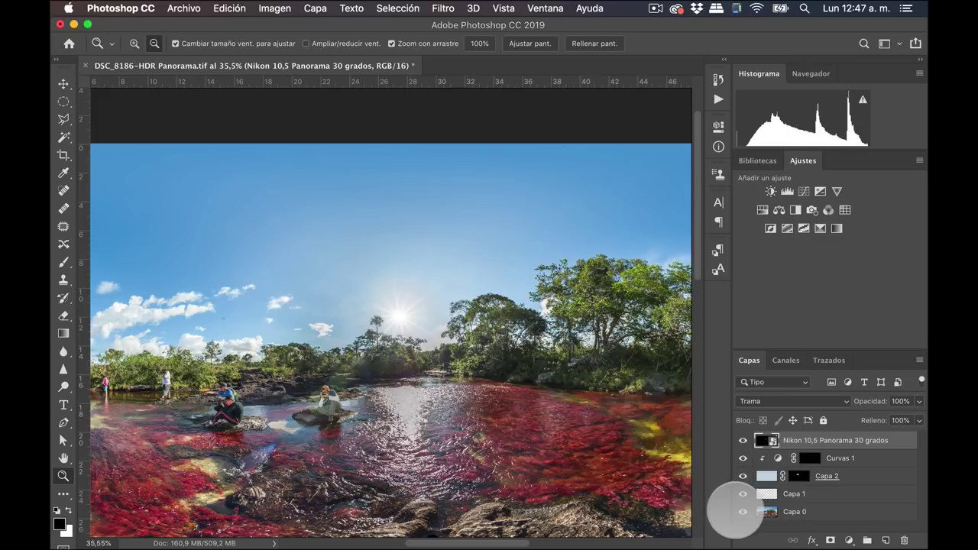
pyautogui.keyDown('alt'); pyautogui.click(742, 511); pyautogui.keyUp('alt')
pyautogui.keyDown('alt'); pyautogui.click(743, 511); pyautogui.keyUp('alt')
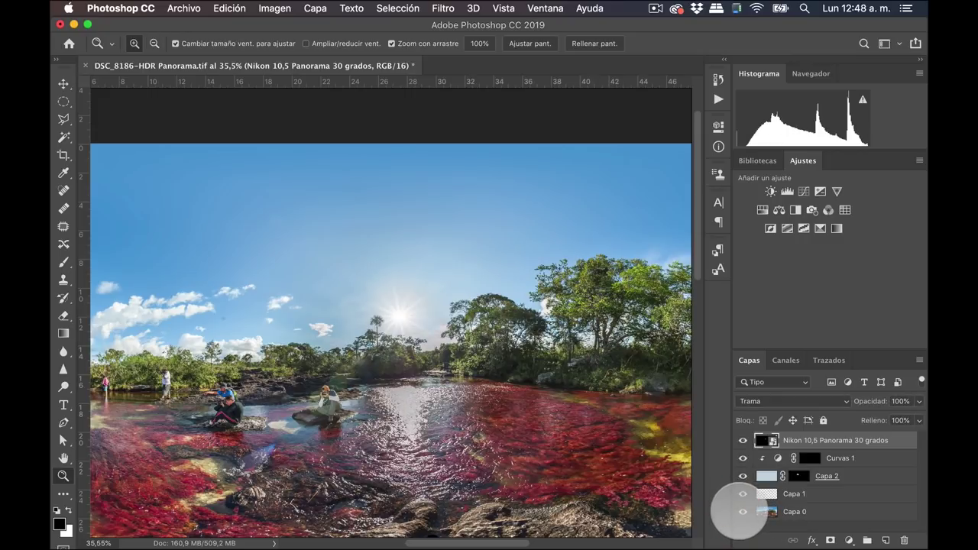
pyautogui.keyDown('alt'); pyautogui.click(743, 511); pyautogui.keyUp('alt')
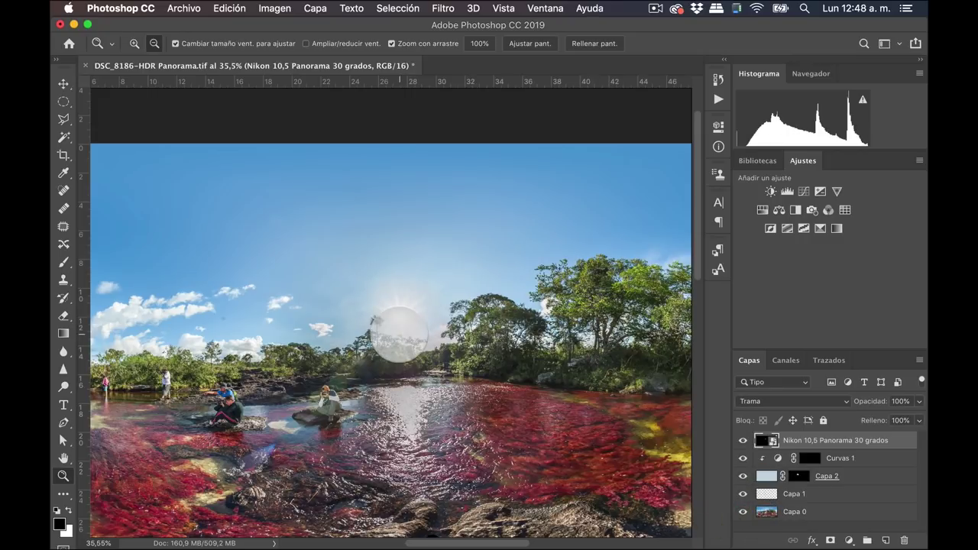
pyautogui.press('v')
pyautogui.moveTo(402, 311); pyautogui.dragTo(400, 315)
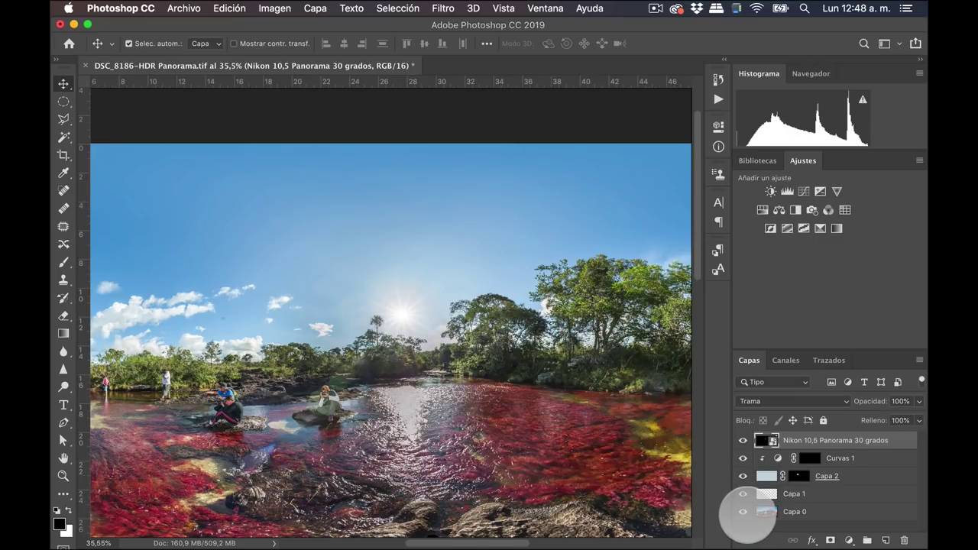
pyautogui.press('z')
pyautogui.moveTo(404, 338)
pyautogui.mouseDown()
pyautogui.moveTo(389, 348)
pyautogui.moveTo(397, 338)
pyautogui.mouseUp()
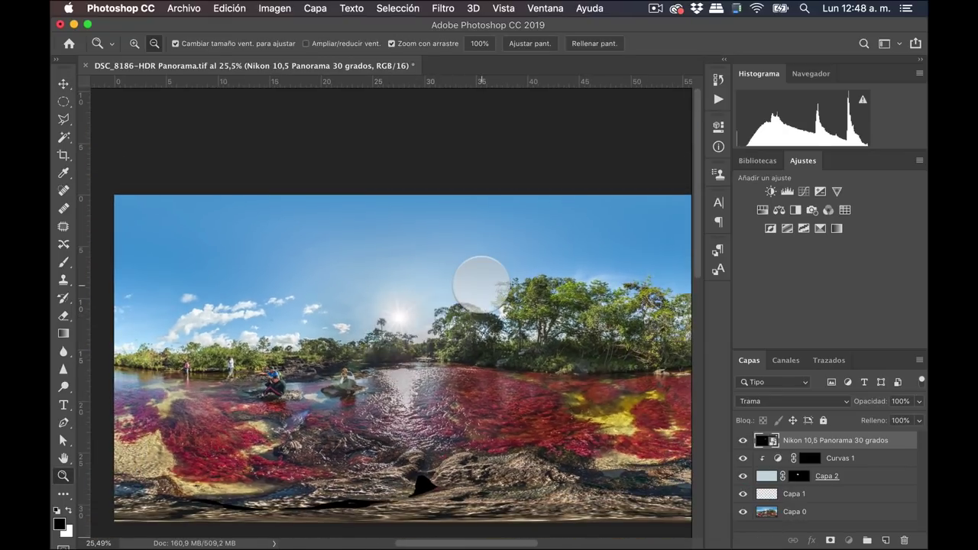
pyautogui.moveTo(398, 315); pyautogui.dragTo(489, 309)
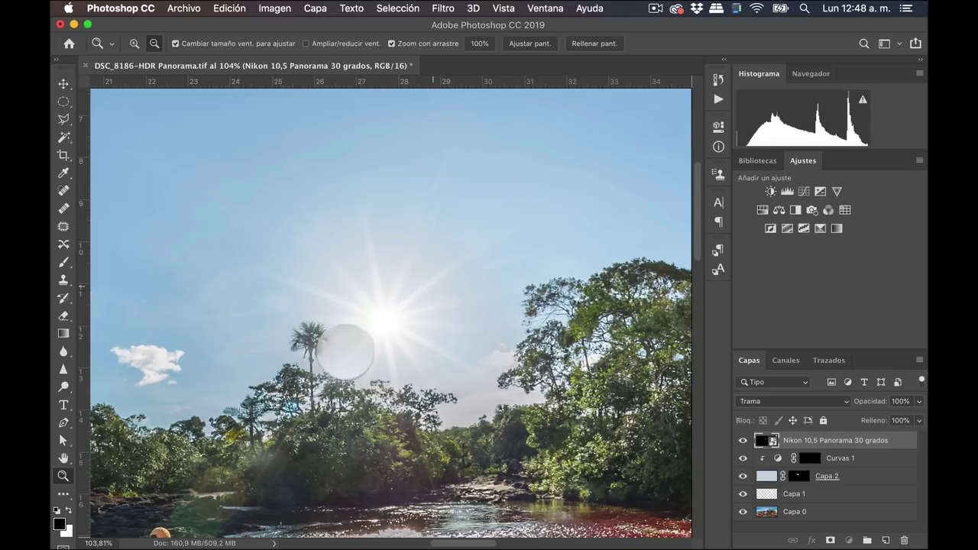
# Step: Zoom back out and add a Degradado gradient fill layer from the fill/adjustment menu
pyautogui.moveTo(453, 334); pyautogui.dragTo(371, 397)
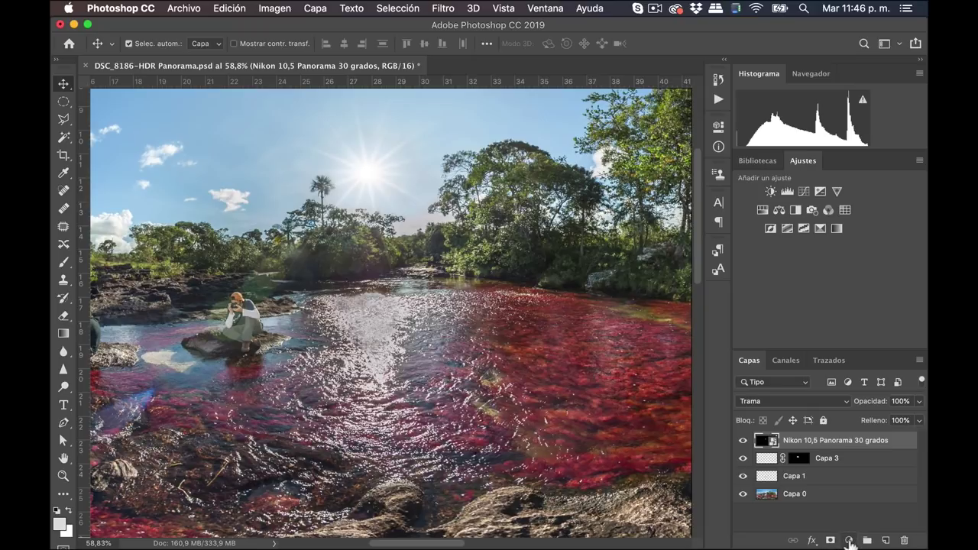
pyautogui.click(849, 540)
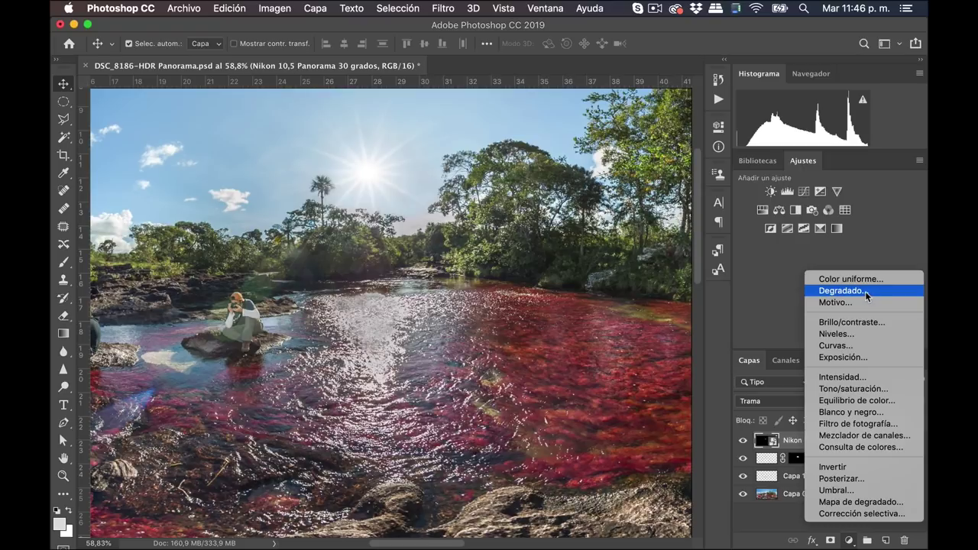
pyautogui.click(867, 291)
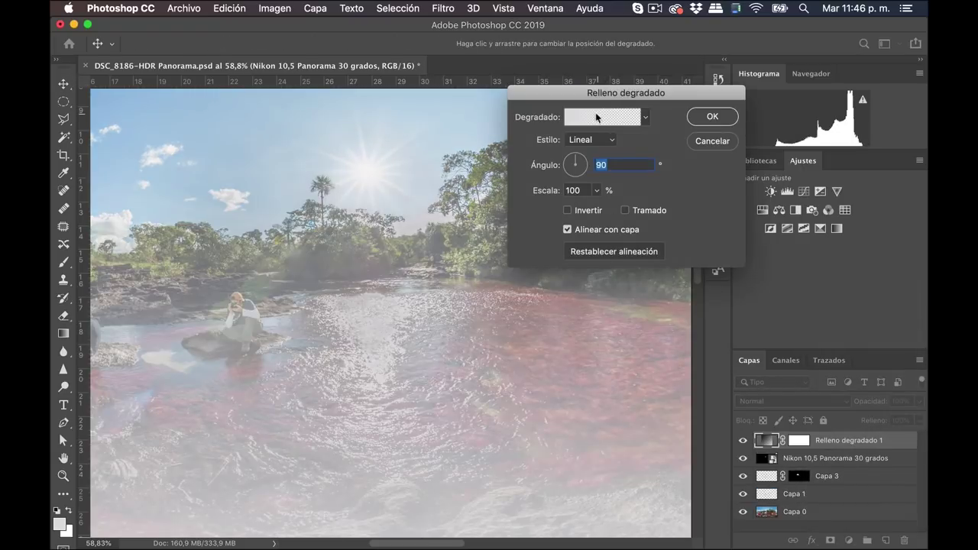
# Step: In the Gradient Editor, start from the black-to-white preset and make the left stop white
pyautogui.click(592, 118)
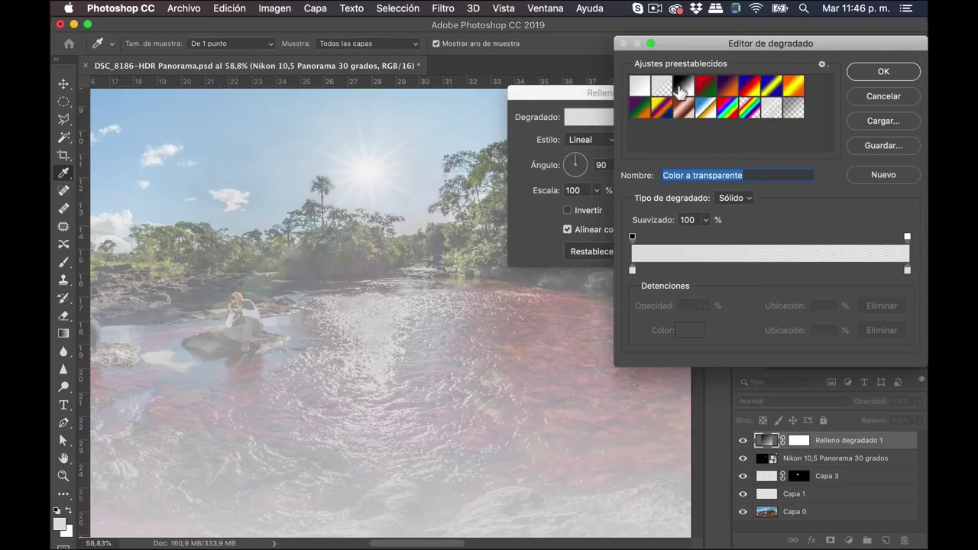
pyautogui.click(683, 87)
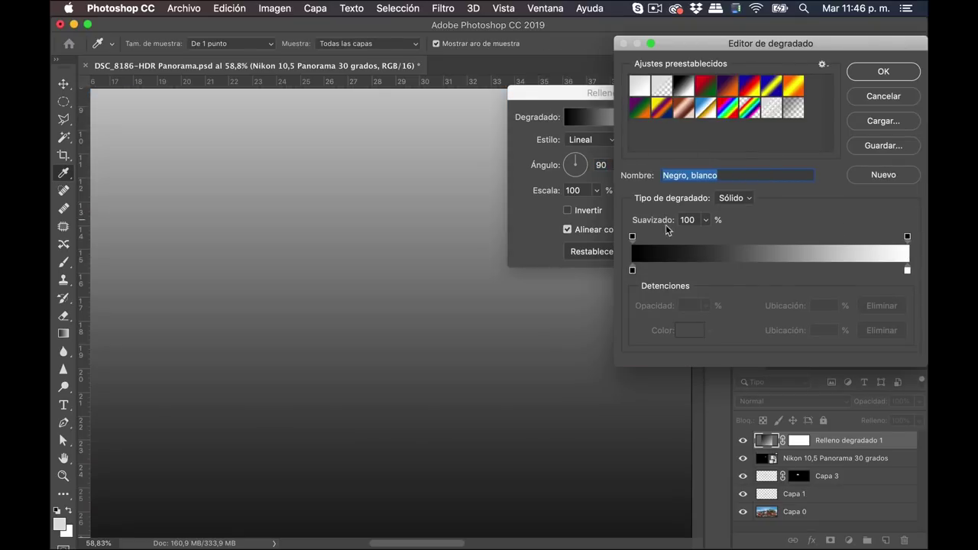
pyautogui.click(631, 271)
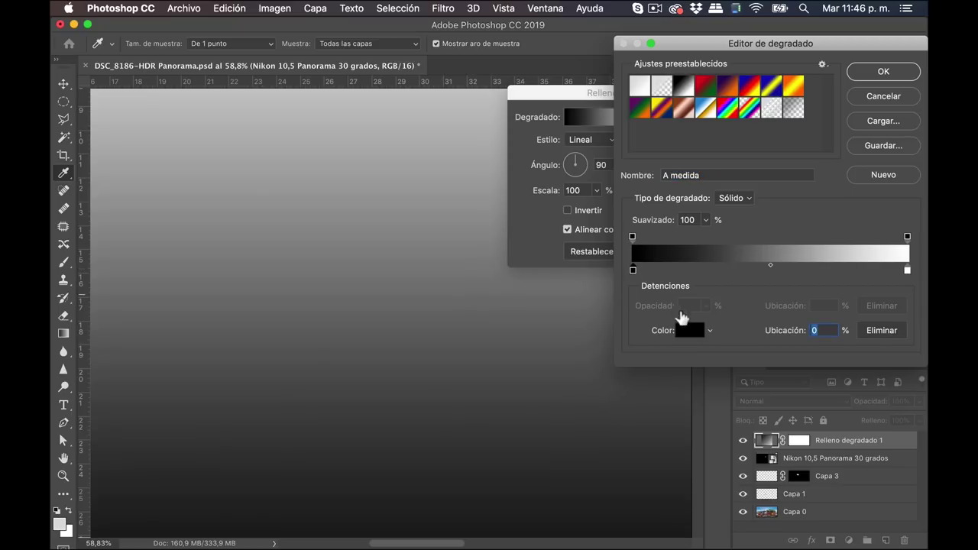
pyautogui.click(691, 336)
pyautogui.moveTo(107, 338); pyautogui.dragTo(58, 328)
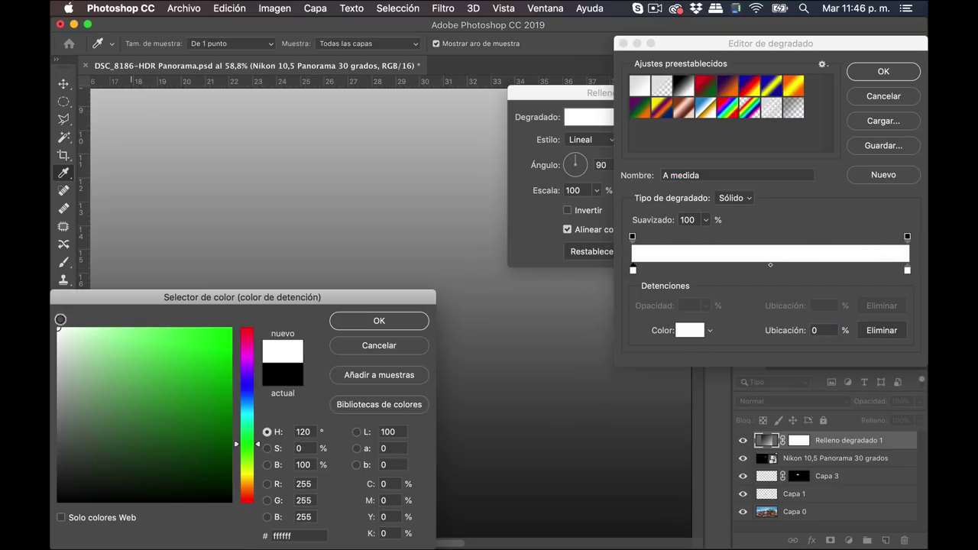
pyautogui.click(367, 324)
# Step: Make the right stop a warm yellow, fade that end to transparent, and apply the gradient
pyautogui.click(906, 271)
pyautogui.click(692, 332)
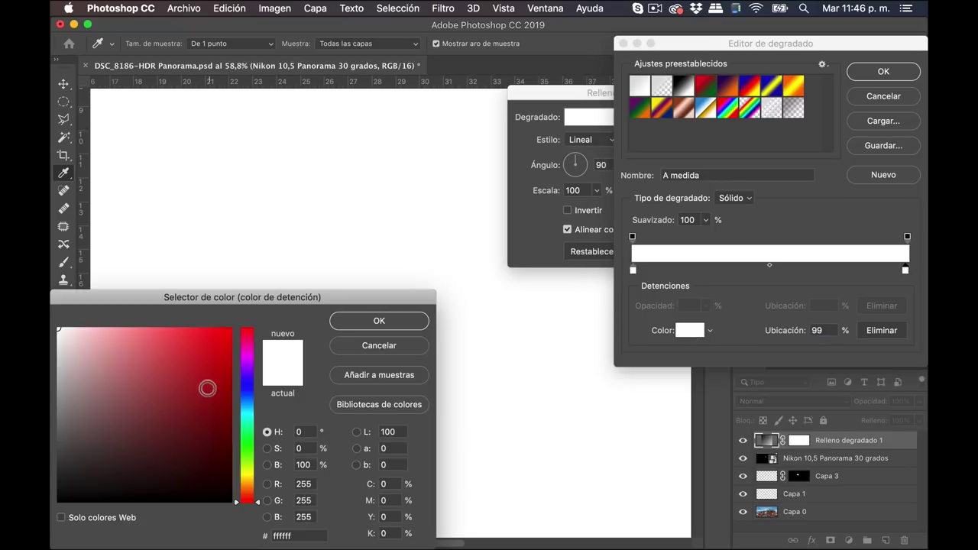
pyautogui.click(251, 488)
pyautogui.moveTo(251, 488); pyautogui.dragTo(252, 482)
pyautogui.moveTo(163, 336); pyautogui.dragTo(170, 336)
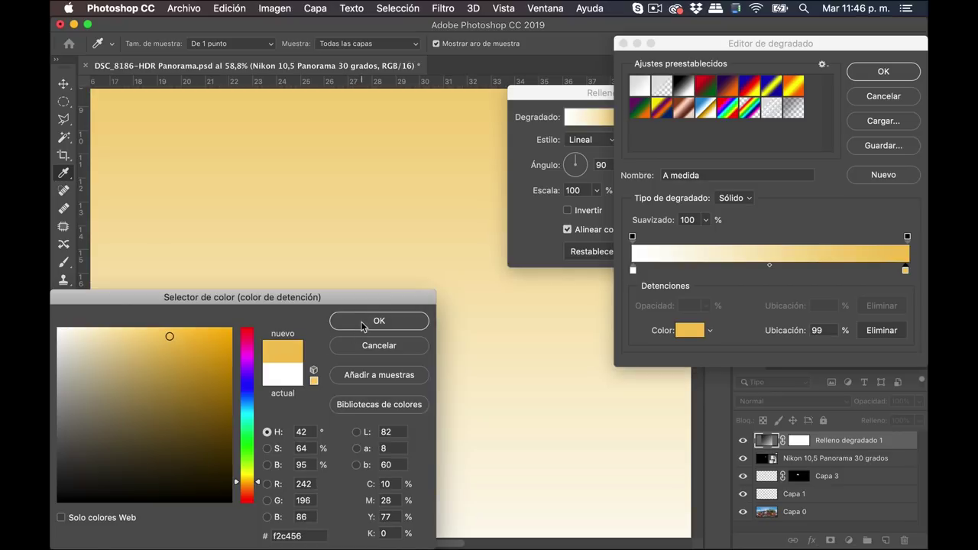
pyautogui.click(364, 322)
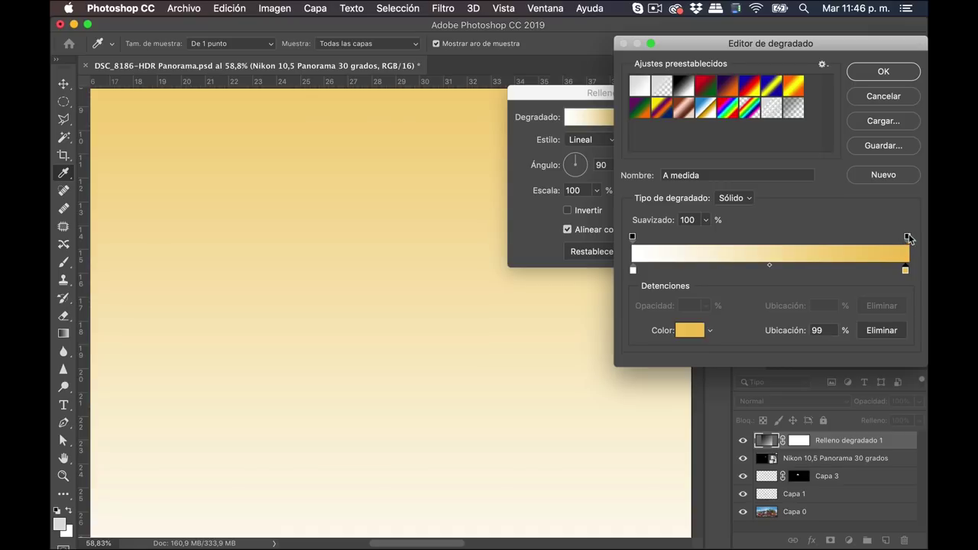
pyautogui.click(908, 238)
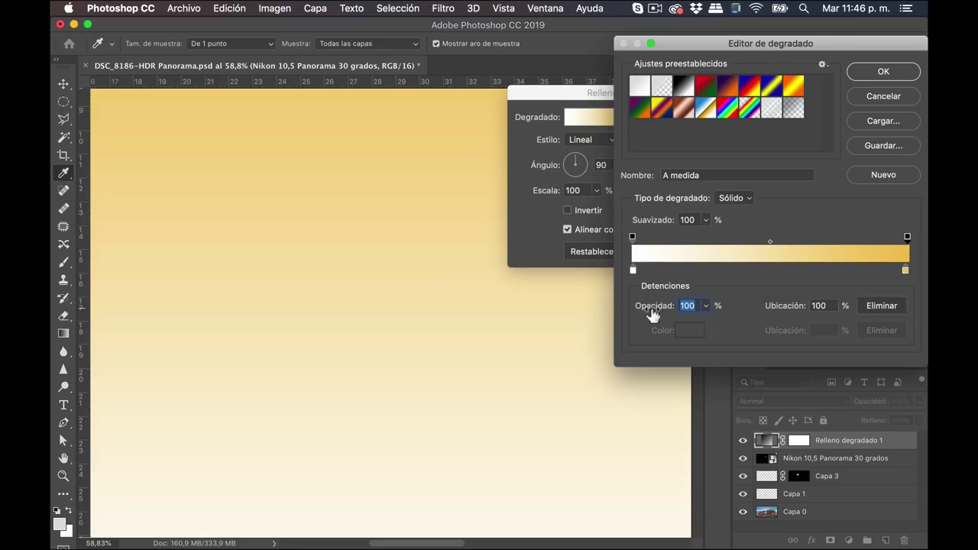
pyautogui.moveTo(668, 309); pyautogui.dragTo(616, 308)
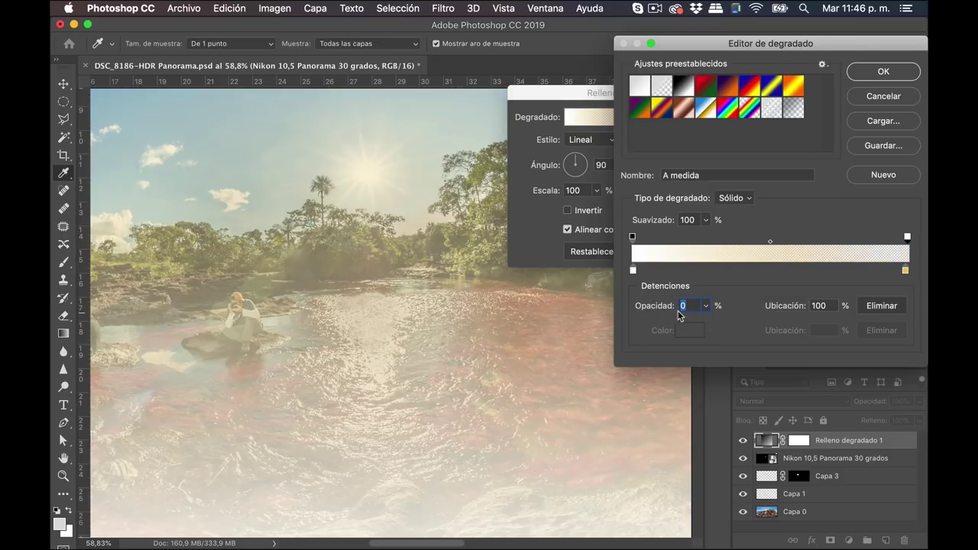
pyautogui.click(884, 71)
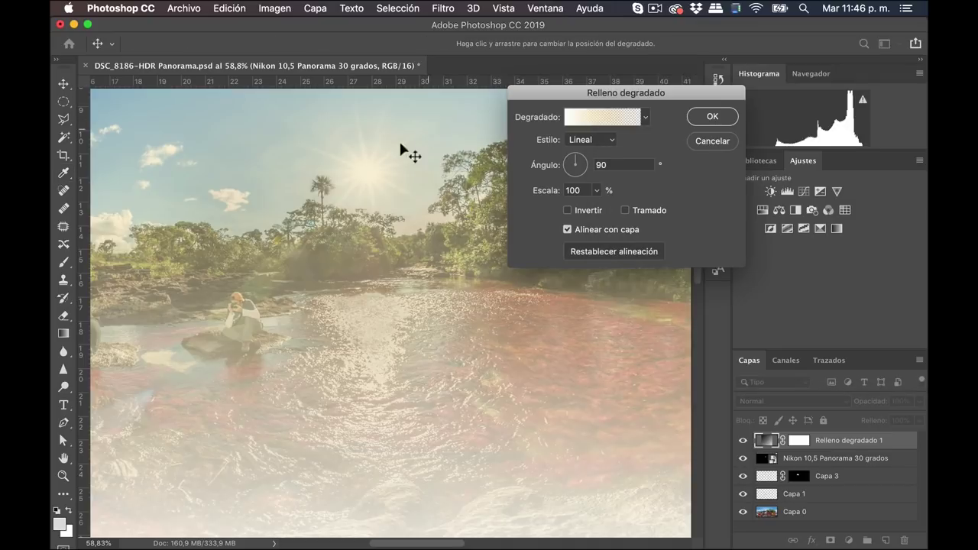
# Step: Make the gradient fill radial, centre its warm glow on the sun, and confirm it
pyautogui.click(593, 140)
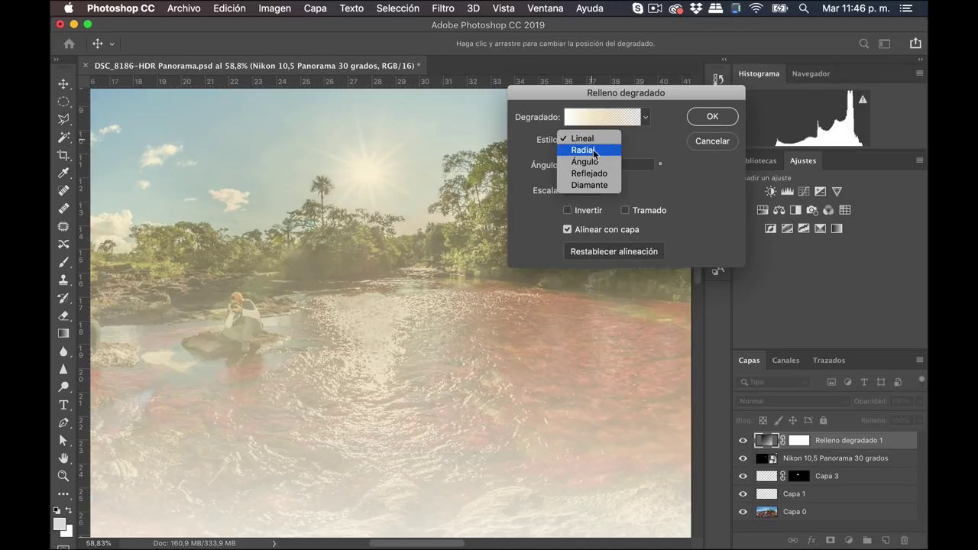
pyautogui.click(581, 150)
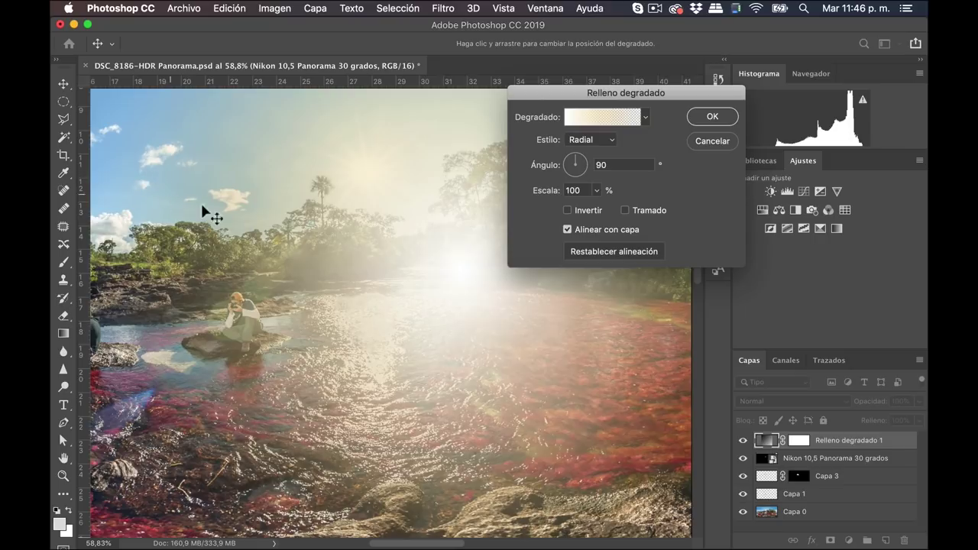
pyautogui.moveTo(471, 290)
pyautogui.mouseDown()
pyautogui.moveTo(466, 200)
pyautogui.moveTo(287, 184)
pyautogui.moveTo(370, 174)
pyautogui.mouseUp()
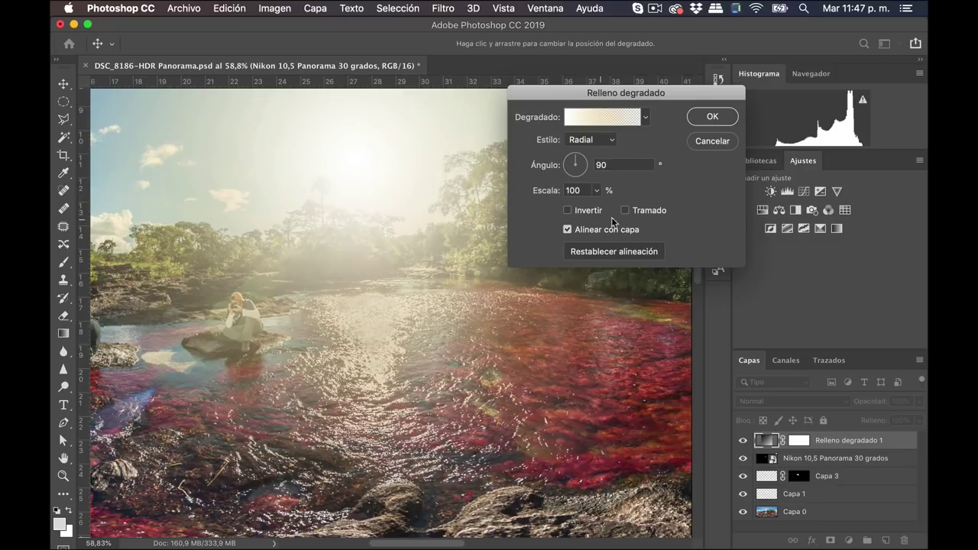
pyautogui.click(711, 116)
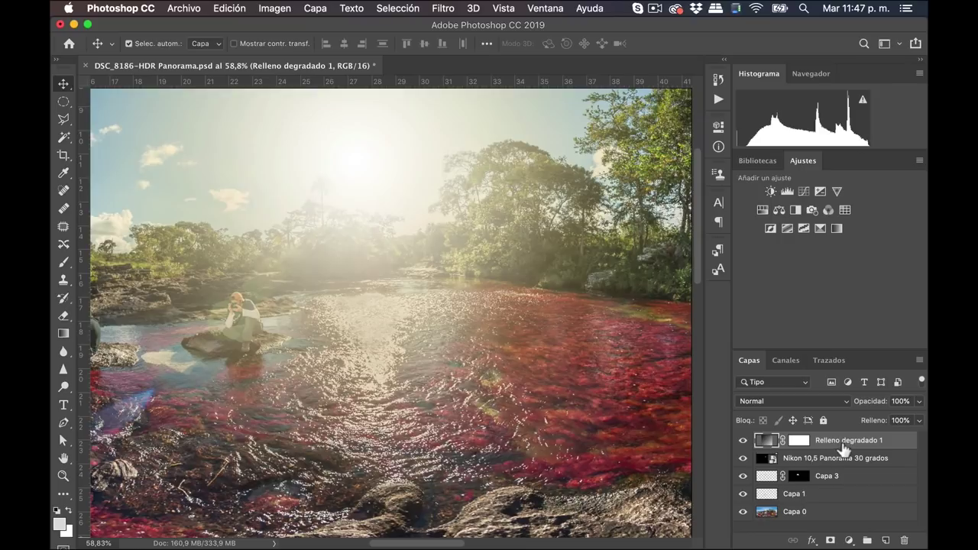
# Step: Move Relleno degradado 1 below the Nikon layer and set its opacity to 39%, toggling it to compare
pyautogui.moveTo(840, 442); pyautogui.dragTo(823, 467)
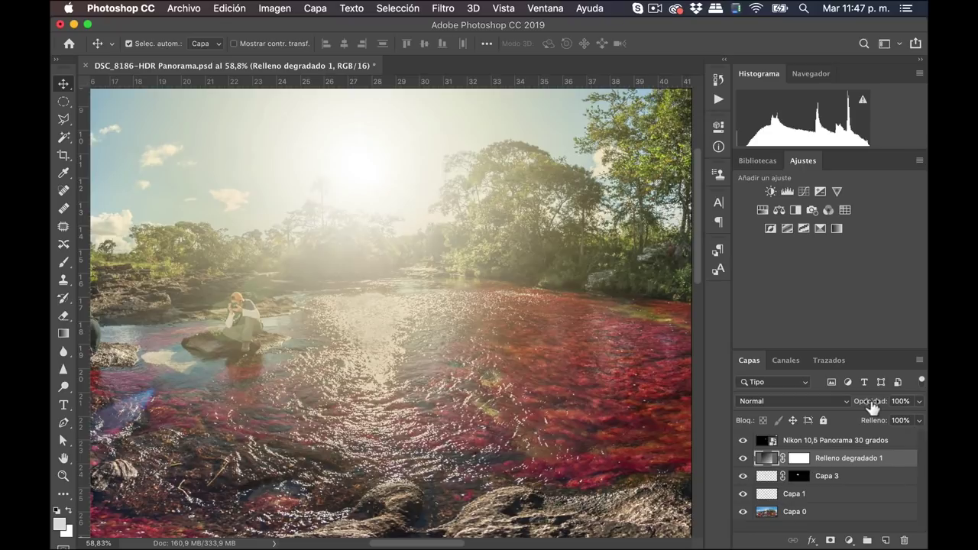
pyautogui.moveTo(880, 406)
pyautogui.mouseDown()
pyautogui.moveTo(841, 410)
pyautogui.moveTo(877, 407)
pyautogui.mouseUp()
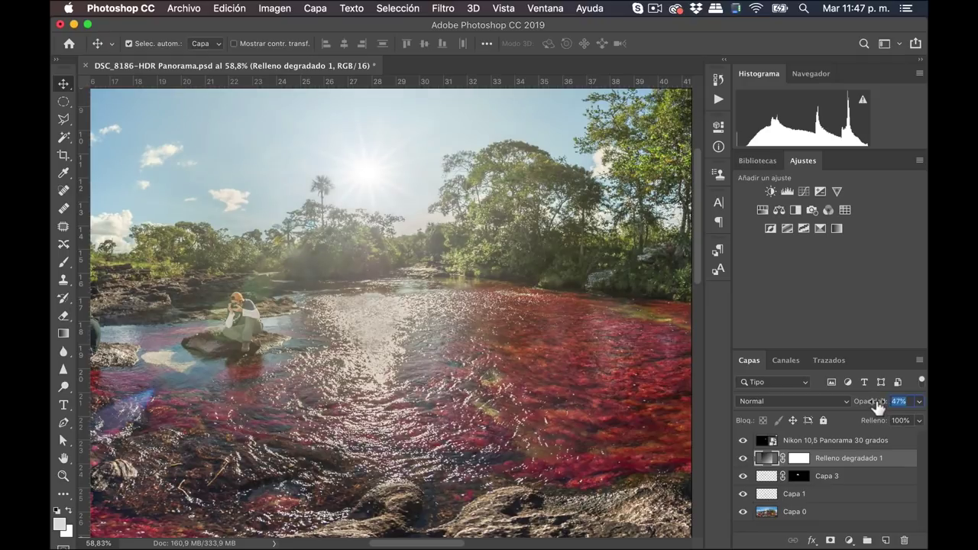
pyautogui.click(742, 458)
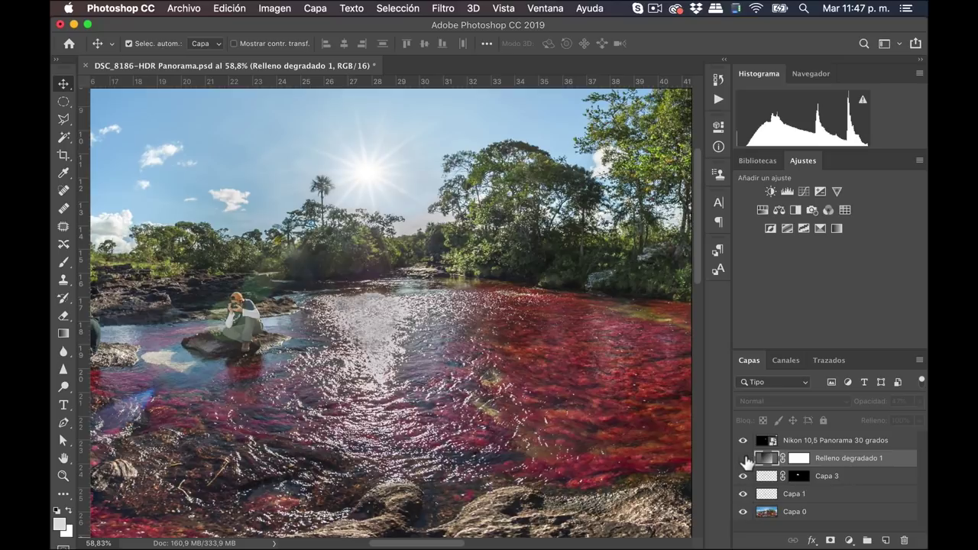
pyautogui.click(742, 458)
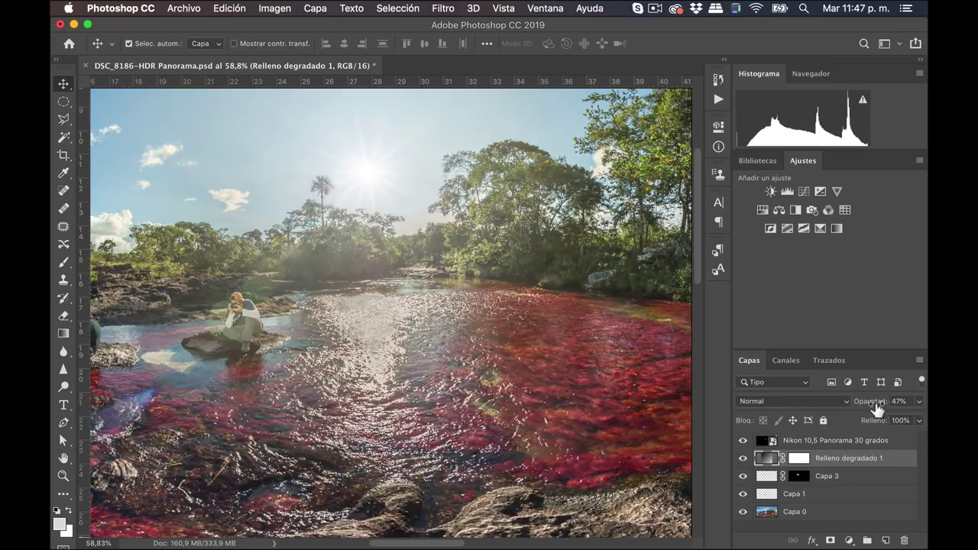
pyautogui.moveTo(873, 408); pyautogui.dragTo(881, 410)
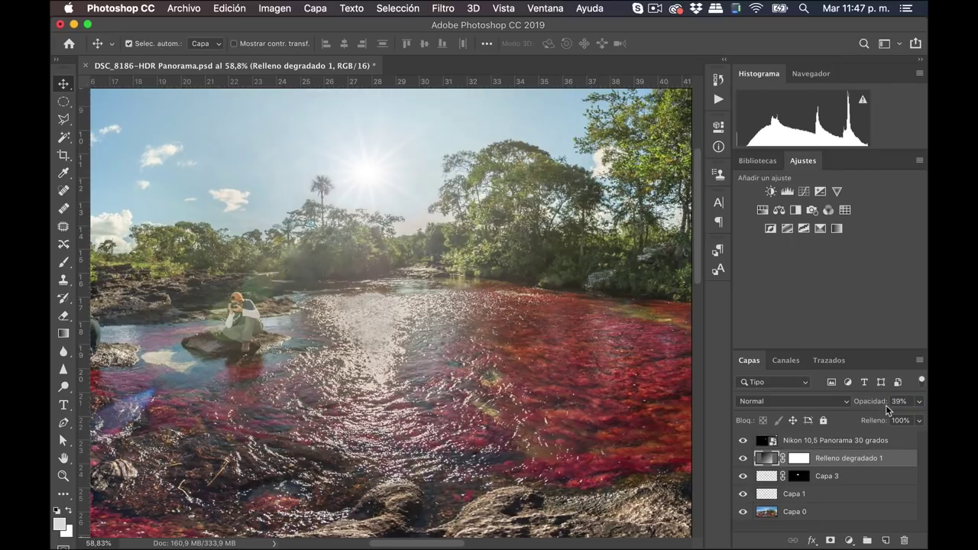
pyautogui.click(743, 458)
pyautogui.click(745, 458)
pyautogui.press('z')
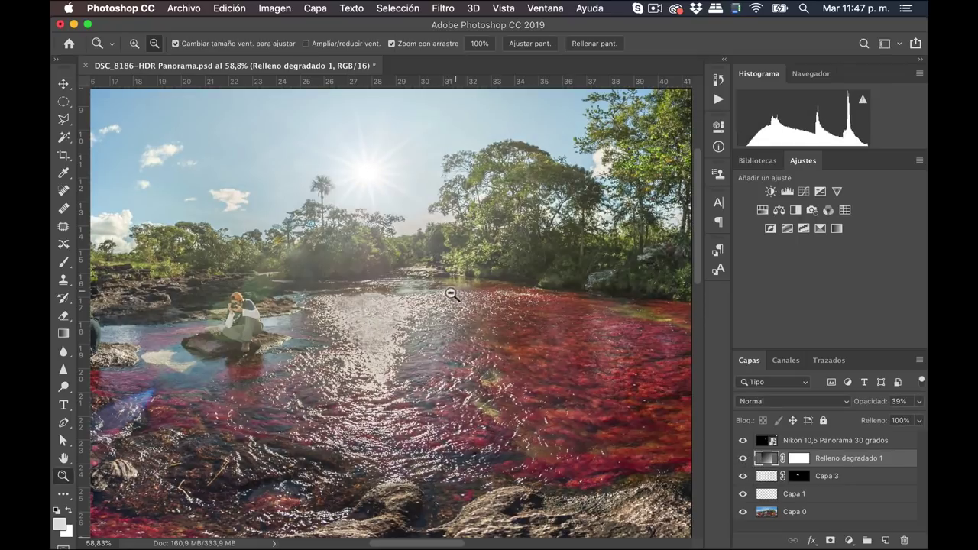
pyautogui.moveTo(451, 294); pyautogui.dragTo(413, 306)
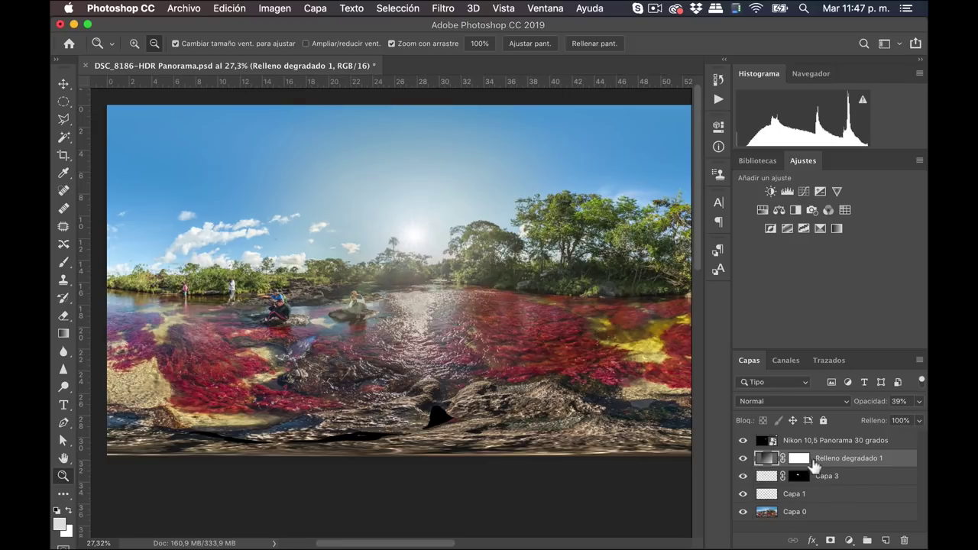
# Step: Paint the gradient fill's mask with a black 1299 px brush at 16% opacity
pyautogui.hotkey('alt', ']')
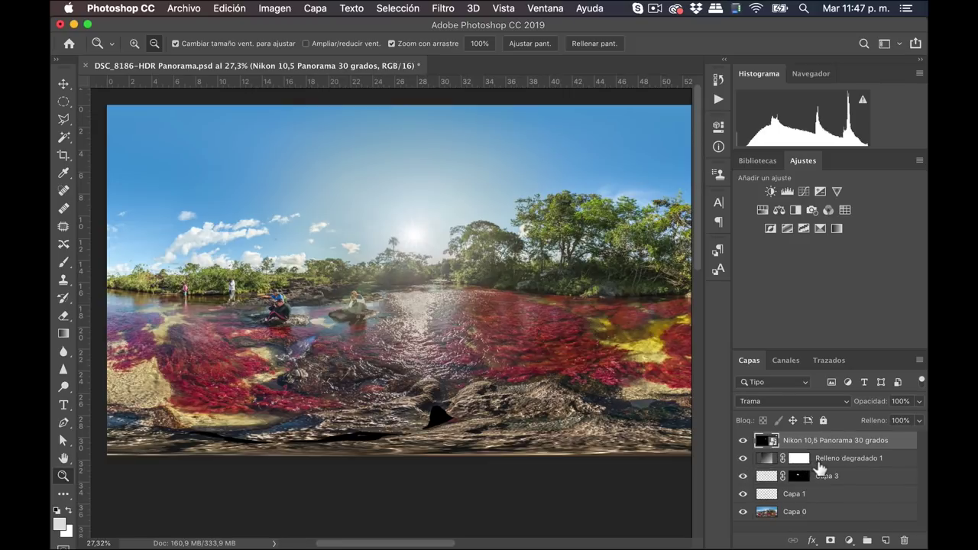
pyautogui.click(802, 463)
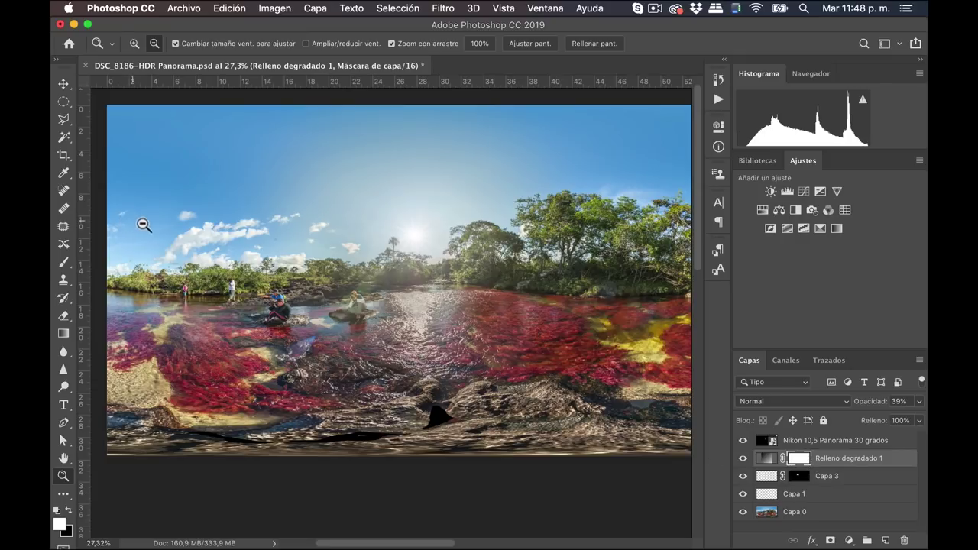
pyautogui.press('b')
pyautogui.rightClick(379, 234)
pyautogui.click(389, 205)
pyautogui.moveTo(374, 221); pyautogui.dragTo(416, 221)
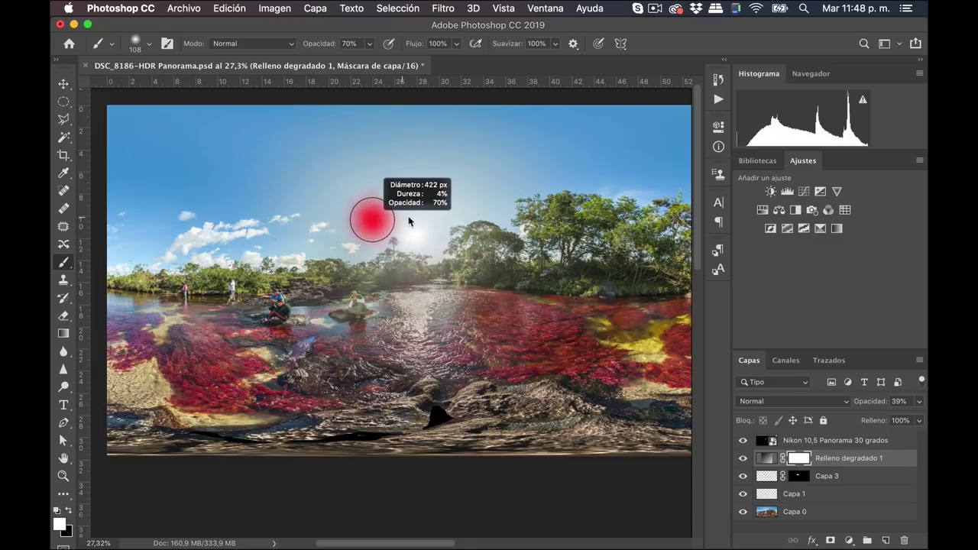
pyautogui.press('x')
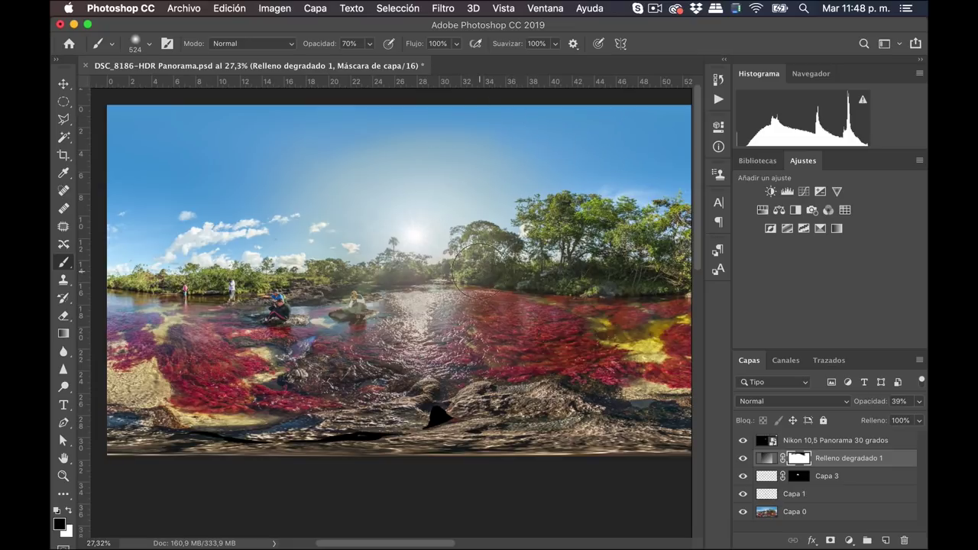
pyautogui.moveTo(480, 267); pyautogui.dragTo(501, 223)
pyautogui.moveTo(327, 43); pyautogui.dragTo(284, 44)
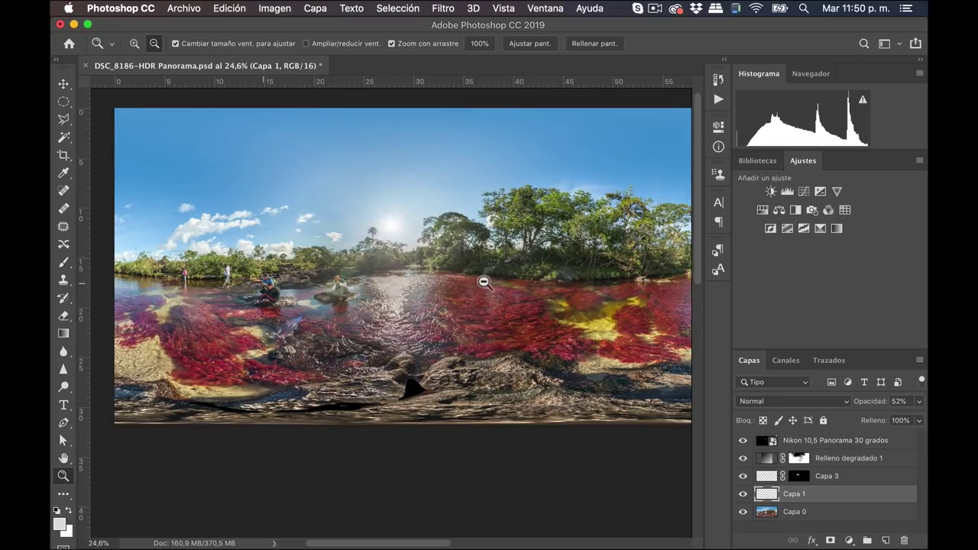
# Step: Set Capa 1 opacity to 30% and check the result across the panorama
pyautogui.moveTo(383, 283)
pyautogui.mouseDown()
pyautogui.moveTo(458, 273)
pyautogui.moveTo(392, 288)
pyautogui.mouseUp()
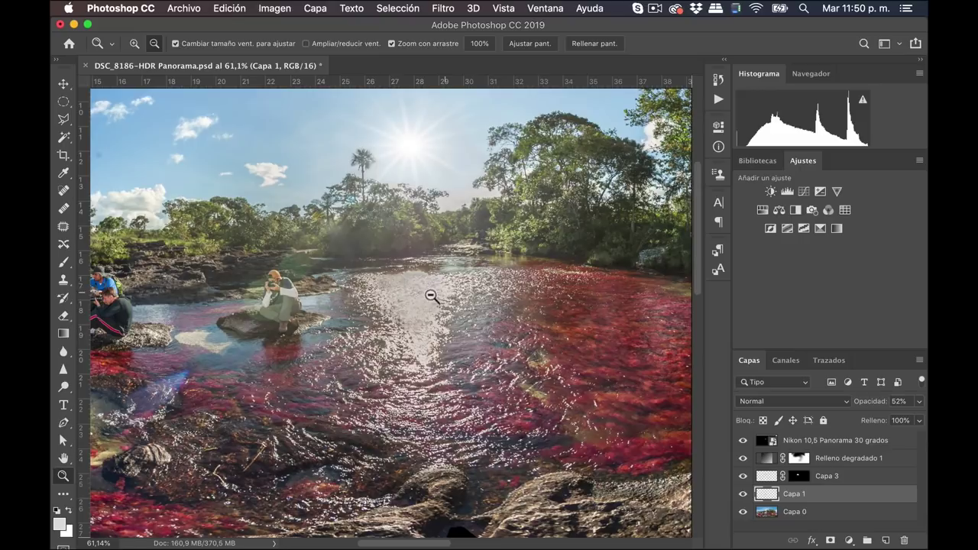
pyautogui.moveTo(886, 405); pyautogui.dragTo(867, 408)
pyautogui.moveTo(480, 323); pyautogui.dragTo(428, 332)
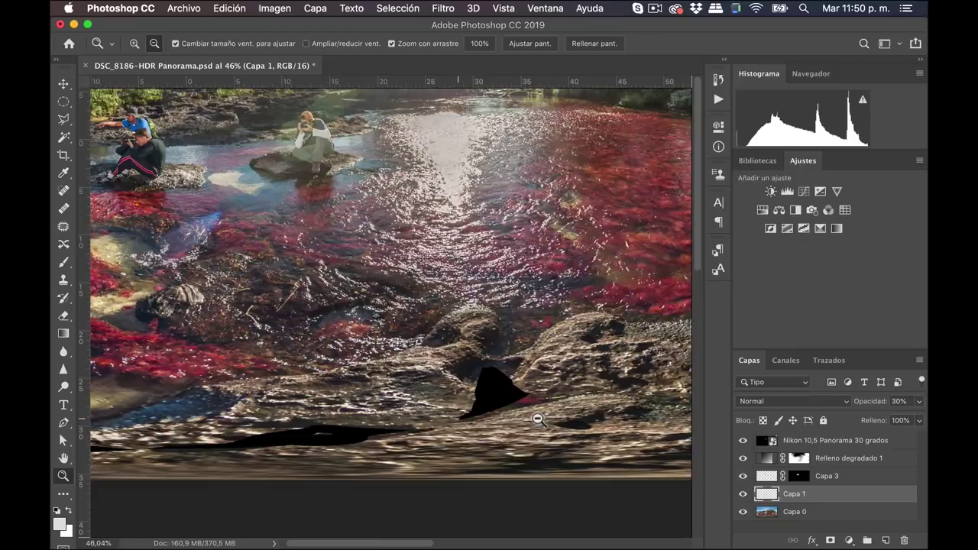
pyautogui.moveTo(458, 419); pyautogui.dragTo(527, 391)
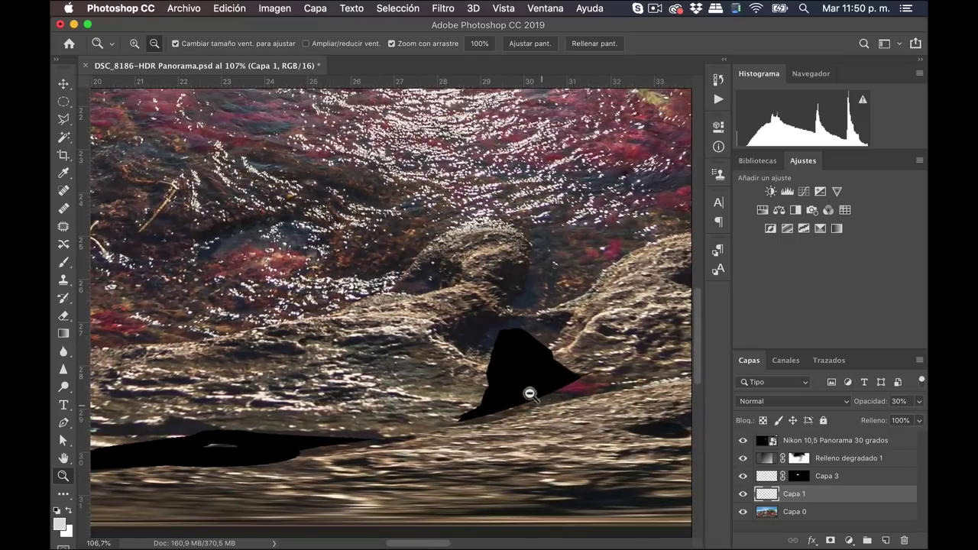
pyautogui.moveTo(460, 430)
pyautogui.mouseDown()
pyautogui.moveTo(374, 442)
pyautogui.moveTo(413, 425)
pyautogui.mouseUp()
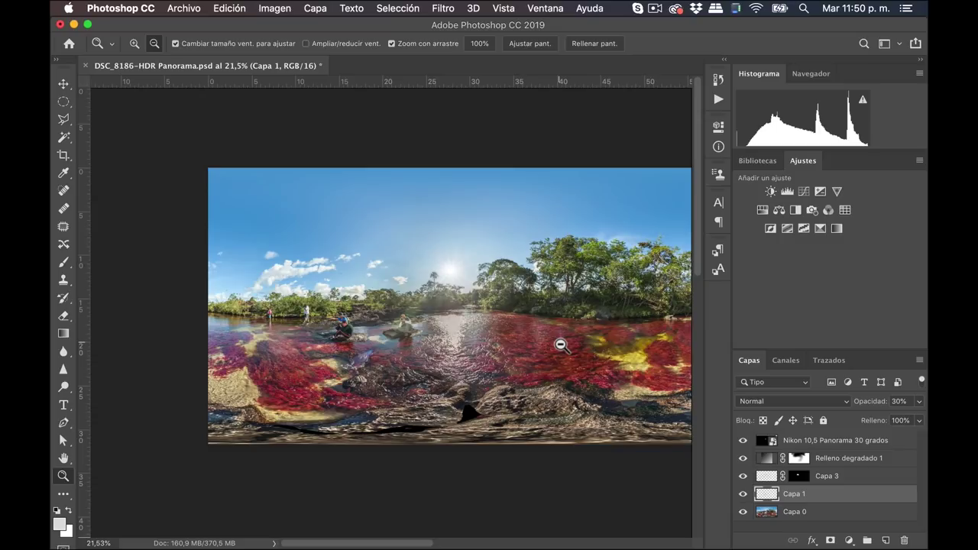
pyautogui.moveTo(541, 339); pyautogui.dragTo(478, 308)
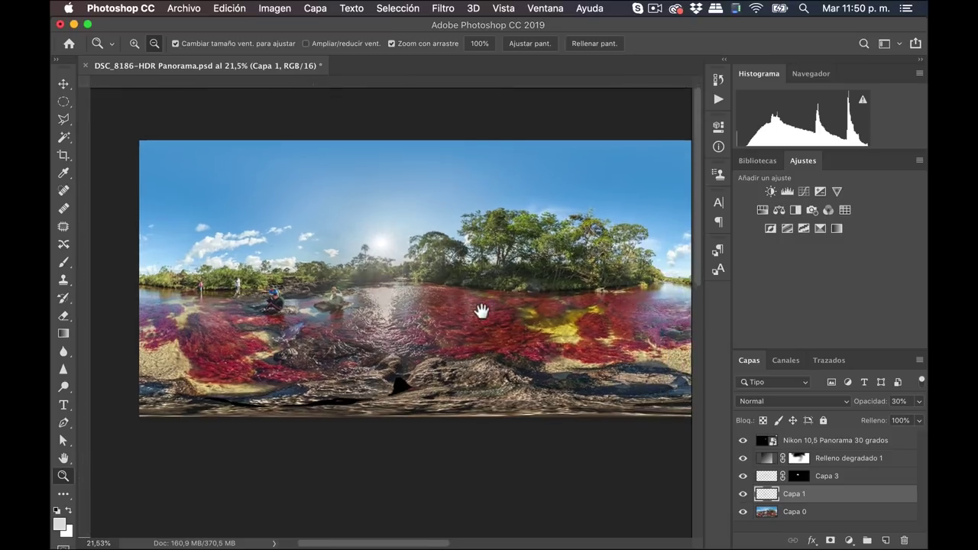
pyautogui.moveTo(378, 387)
pyautogui.mouseDown()
pyautogui.moveTo(421, 394)
pyautogui.moveTo(442, 355)
pyautogui.mouseUp()
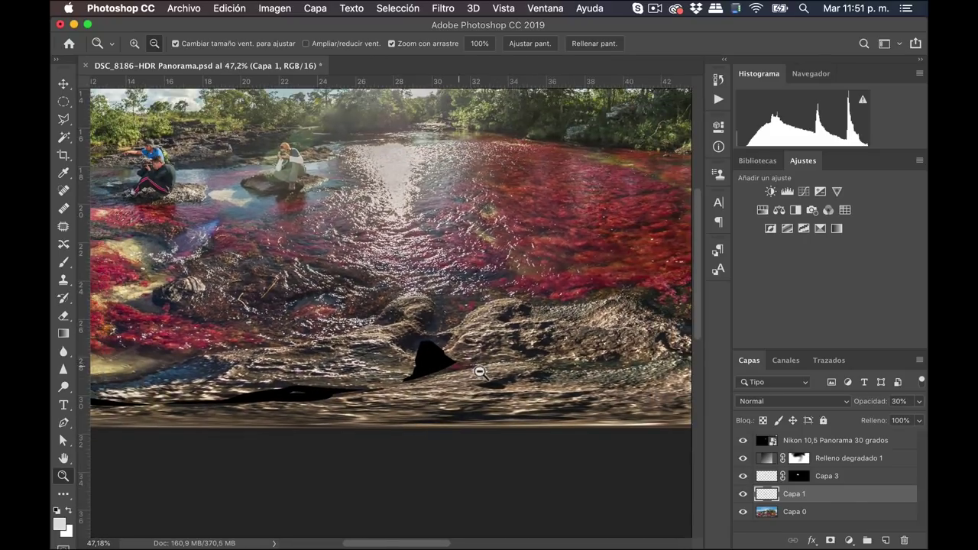
pyautogui.moveTo(530, 290); pyautogui.dragTo(500, 307)
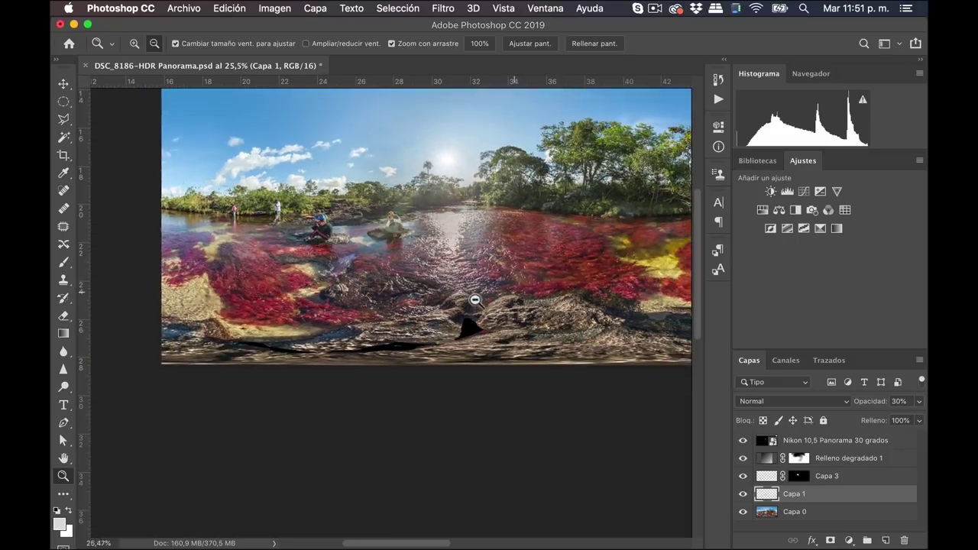
pyautogui.moveTo(527, 256); pyautogui.dragTo(484, 293)
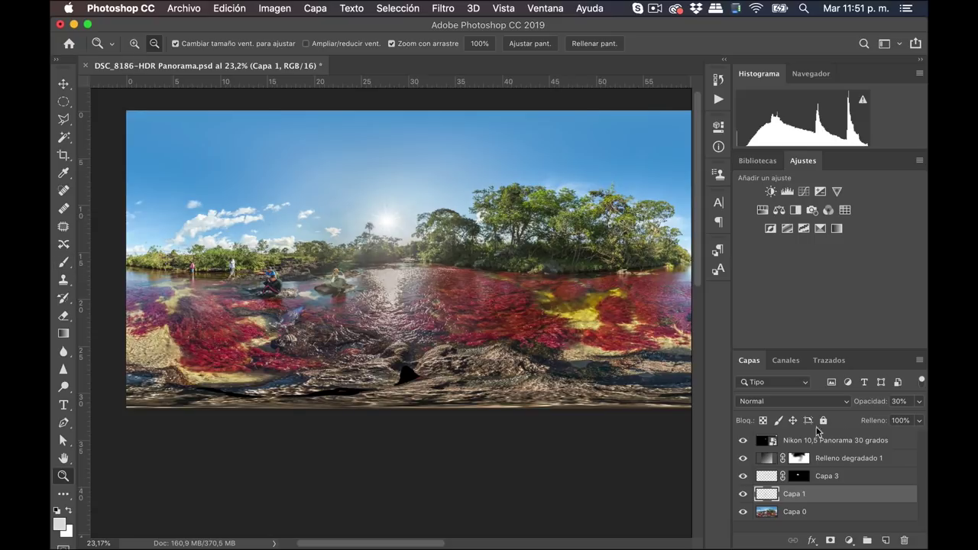
pyautogui.click(860, 440)
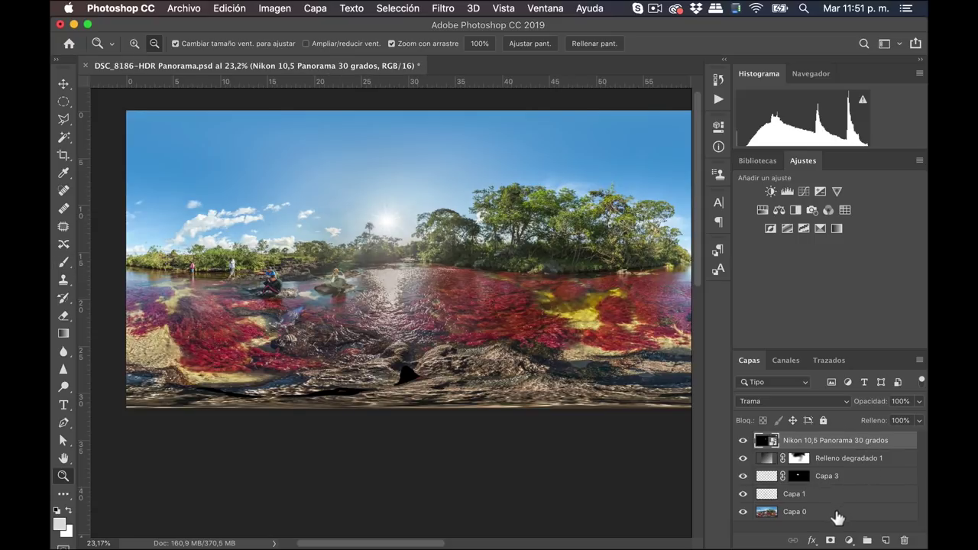
# Step: Flatten the panorama into a single Fondo layer and bring up krpano's Convert Tool
pyautogui.click(841, 516)
pyautogui.rightClick(864, 448)
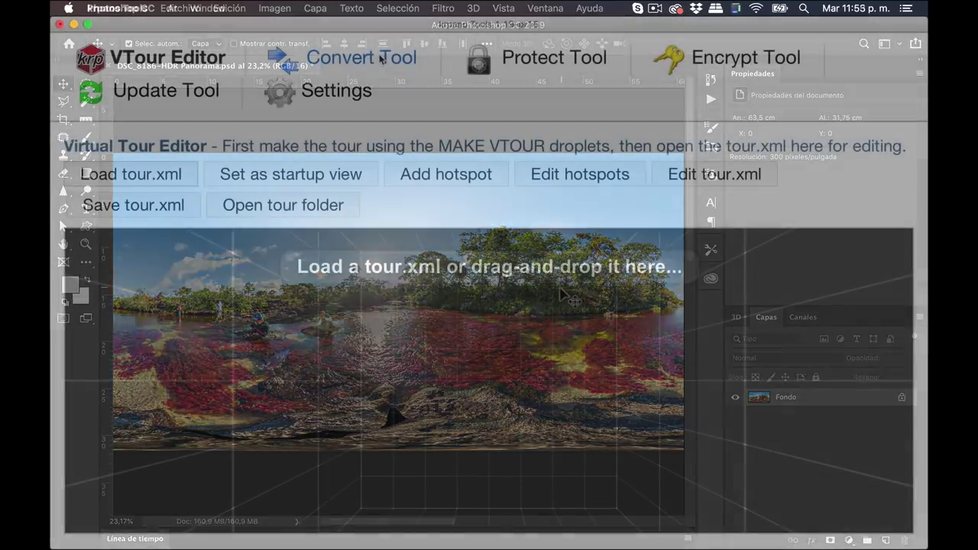
pyautogui.click(380, 60)
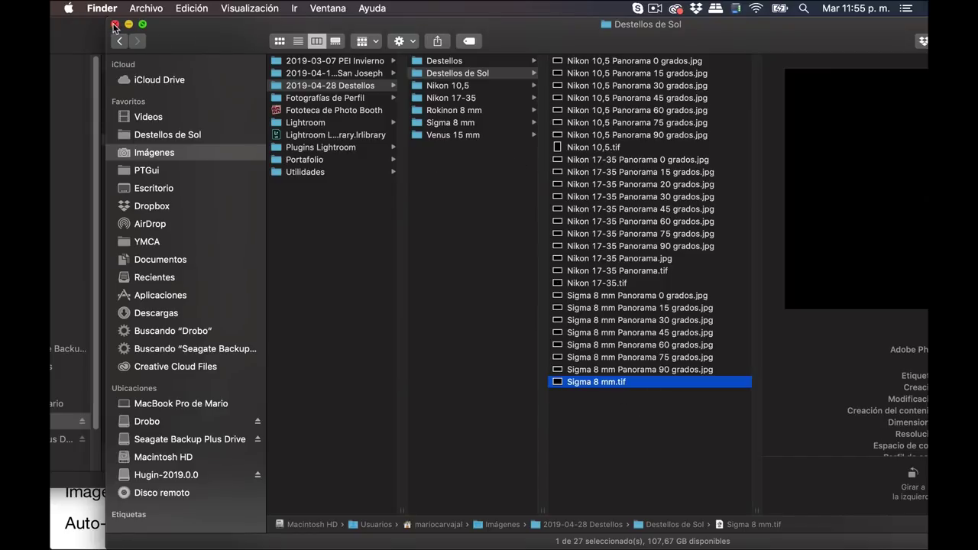
# Step: Drop DSC_8186-HDR Panorama.psd on the Convert Tool to produce six 2387x2387 cube-face TIFFs
pyautogui.click(115, 24)
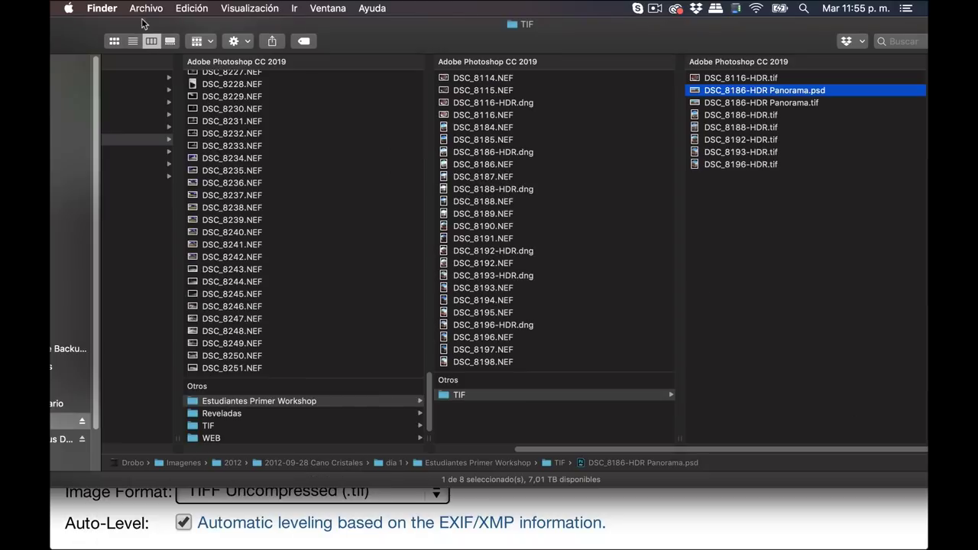
pyautogui.moveTo(686, 45); pyautogui.dragTo(333, 369)
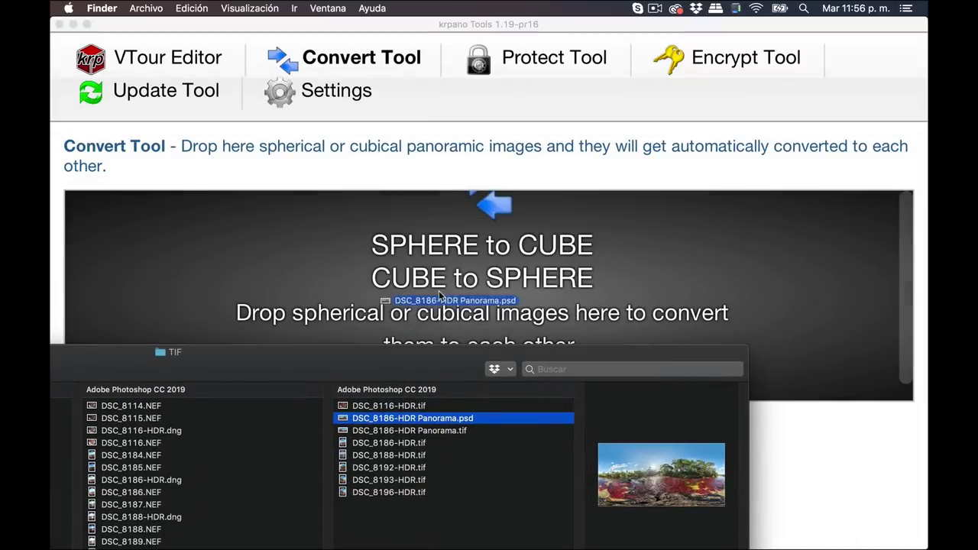
pyautogui.moveTo(397, 421); pyautogui.dragTo(449, 269)
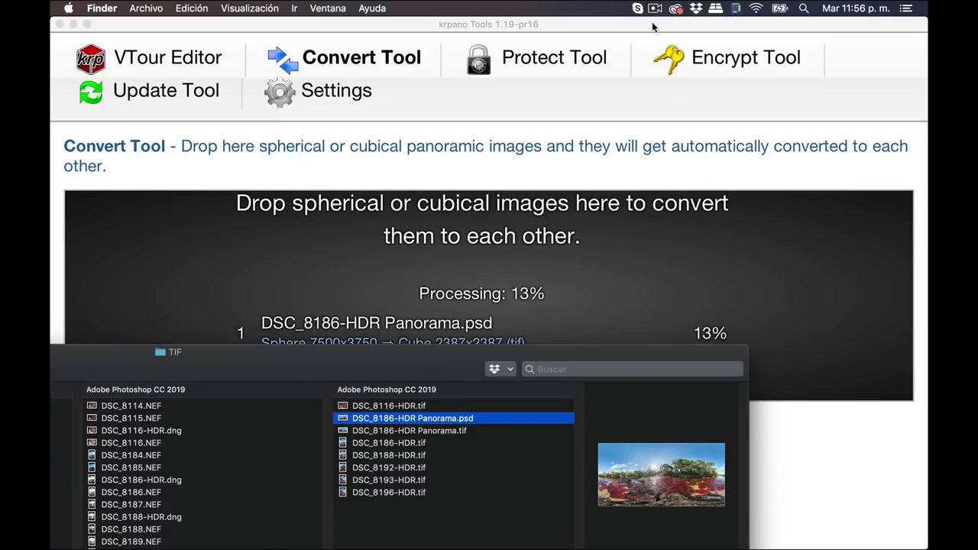
pyautogui.click(655, 138)
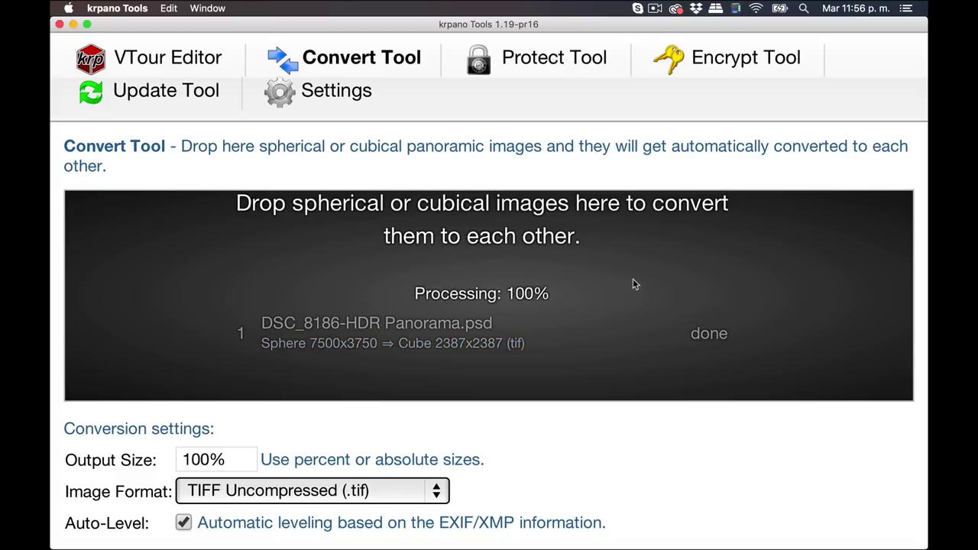
pyautogui.scroll(2, 631, 285)
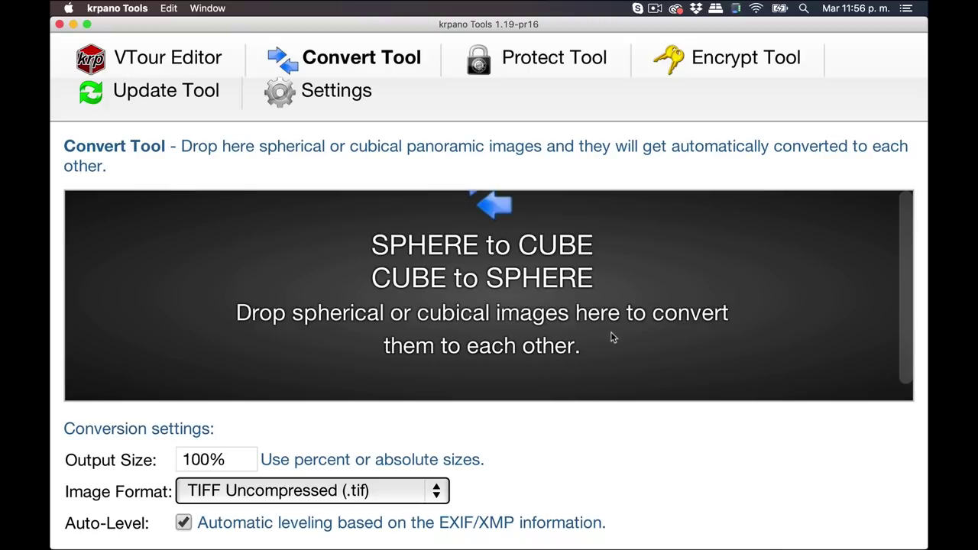
pyautogui.press('super+Tab')
pyautogui.moveTo(447, 353); pyautogui.dragTo(560, 66)
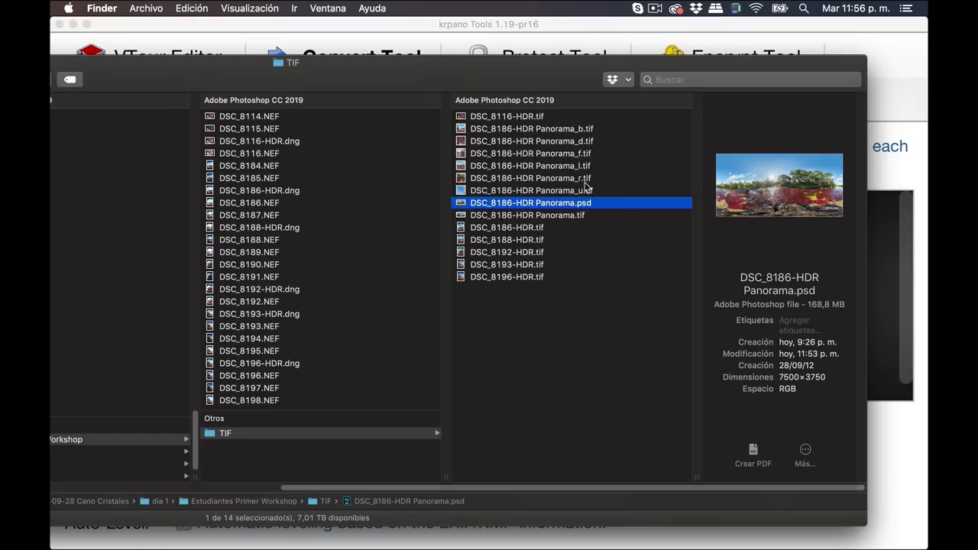
# Step: Preview the _b, _d, _f, _l, _u cube faces, then open DSC_8186-HDR Panorama_d.tif in Photoshop
pyautogui.click(579, 130)
pyautogui.click(589, 143)
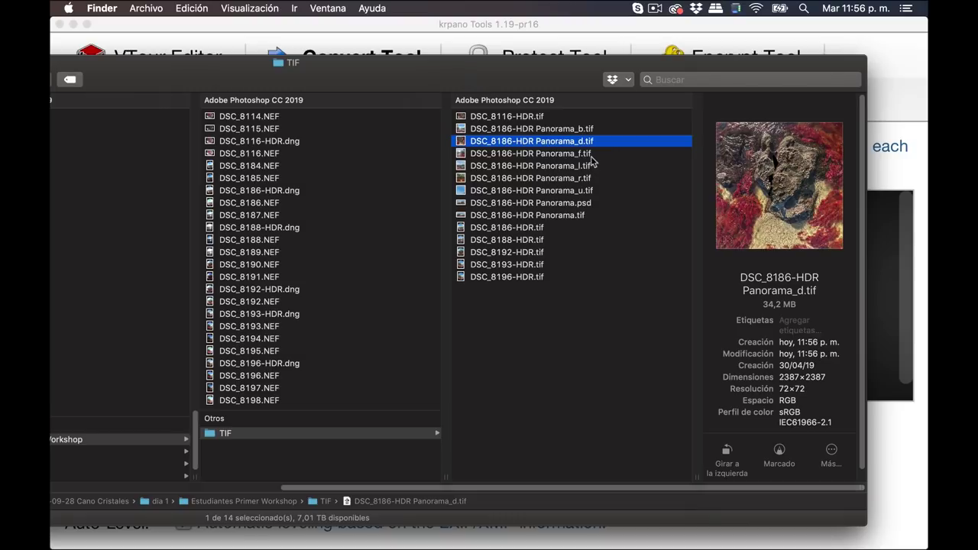
pyautogui.click(591, 154)
pyautogui.click(601, 167)
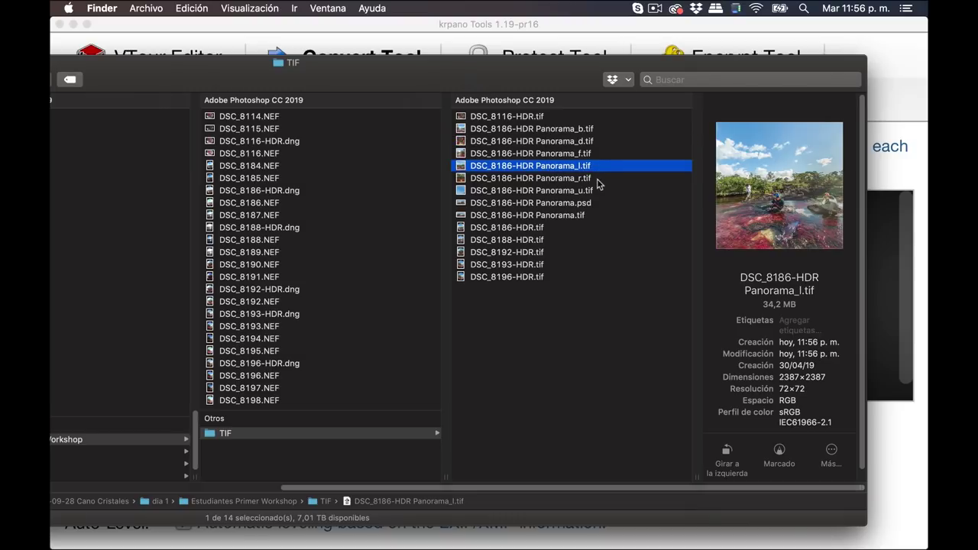
pyautogui.click(601, 194)
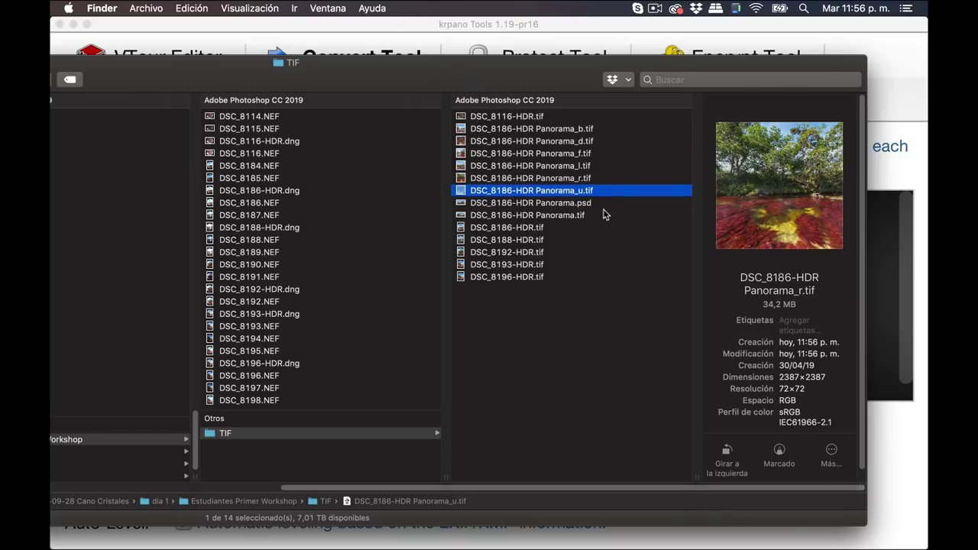
pyautogui.click(583, 144)
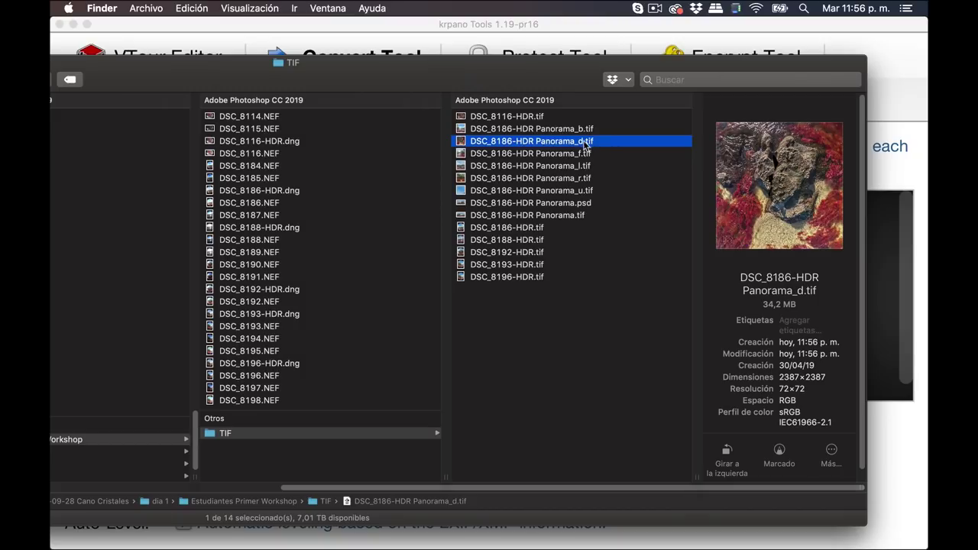
pyautogui.doubleClick(586, 145)
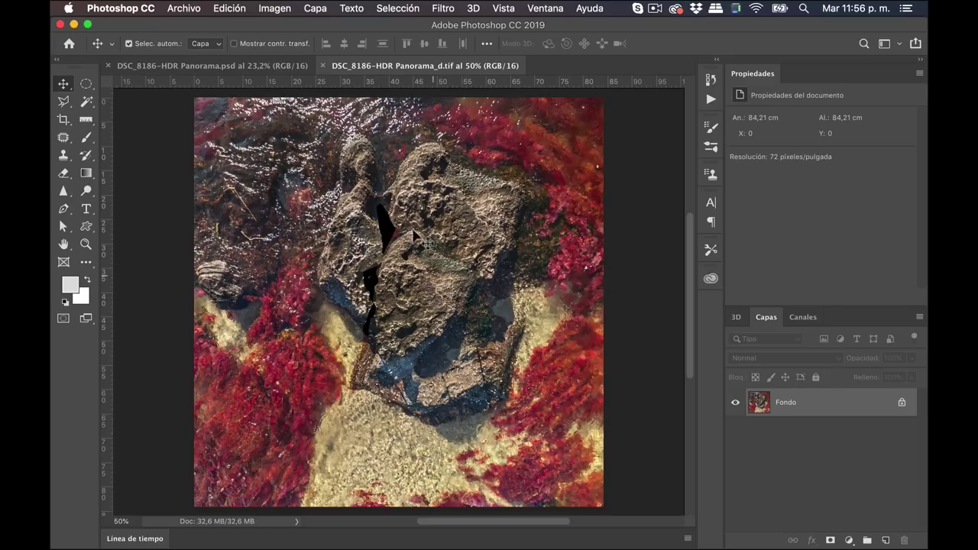
# Step: Zoom into the rock and fill the upper black gap with surrounding rock texture
pyautogui.press('z')
pyautogui.moveTo(378, 214)
pyautogui.mouseDown()
pyautogui.moveTo(450, 211)
pyautogui.moveTo(389, 226)
pyautogui.mouseUp()
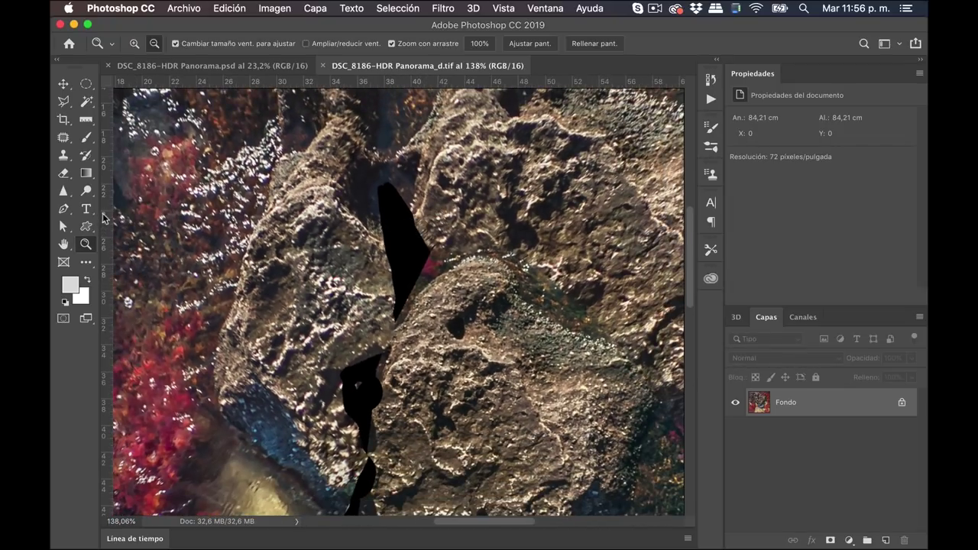
pyautogui.click(63, 156)
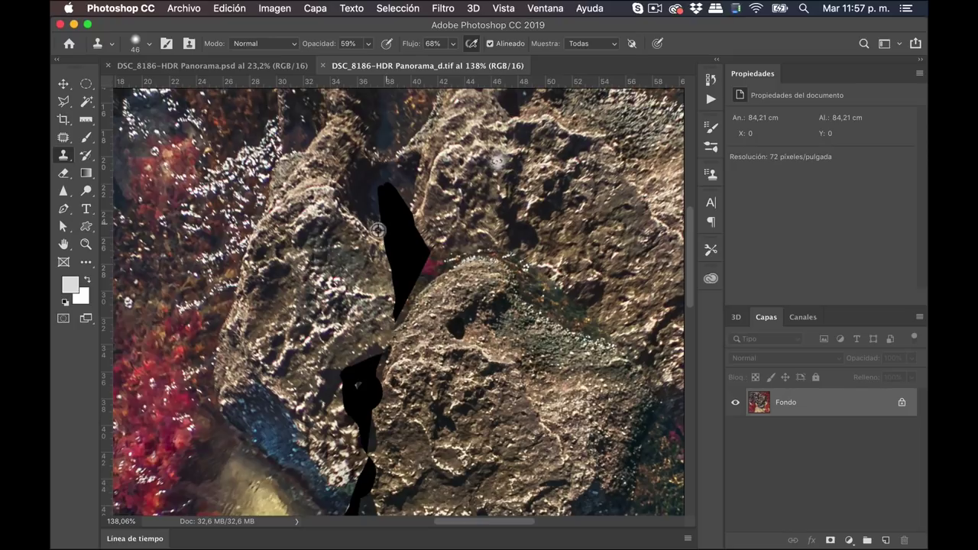
pyautogui.moveTo(391, 235); pyautogui.dragTo(387, 208)
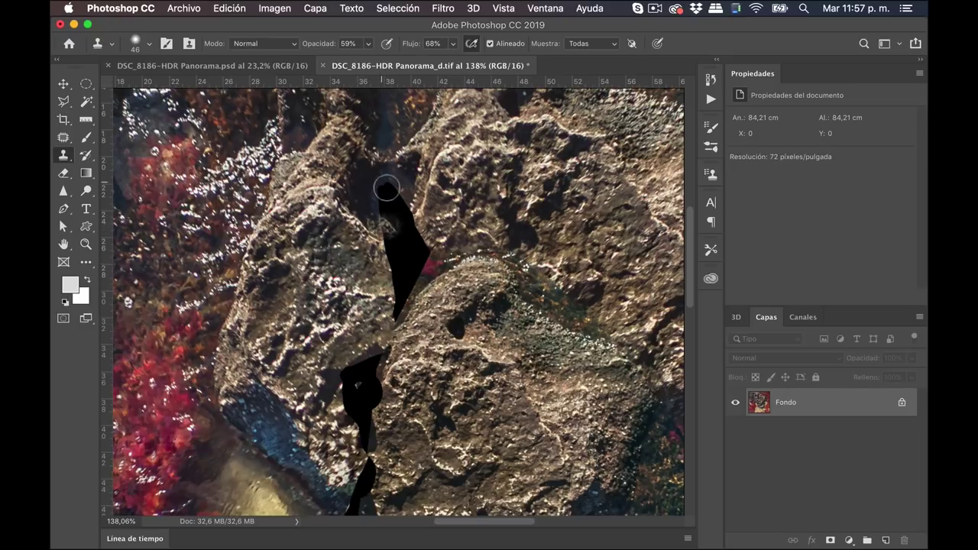
pyautogui.press('j')
pyautogui.click(229, 7)
pyautogui.click(240, 225)
pyautogui.click(773, 149)
# Step: Patch the lower black gap in the rock with nearby texture
pyautogui.press('s')
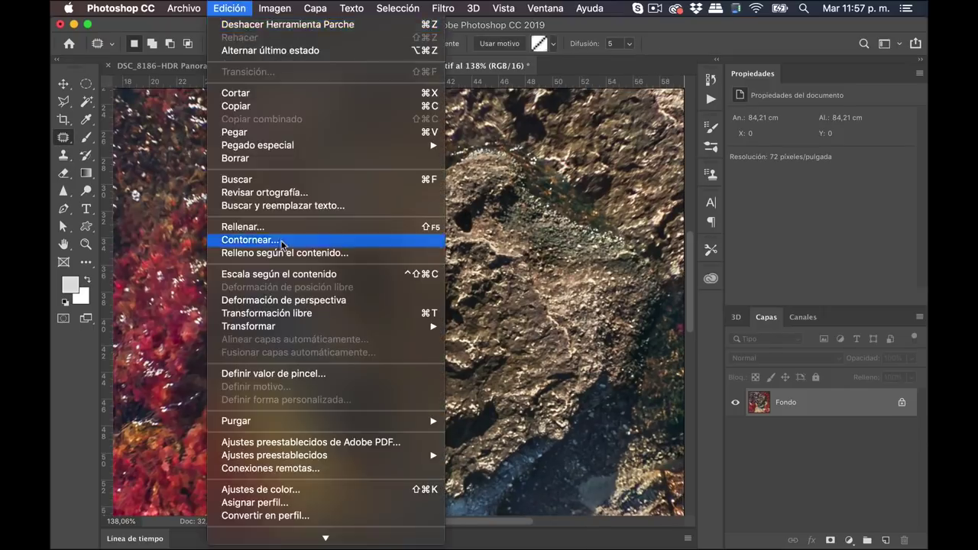
pyautogui.press('j')
pyautogui.moveTo(375, 345)
pyautogui.mouseDown()
pyautogui.moveTo(357, 428)
pyautogui.moveTo(398, 359)
pyautogui.mouseUp()
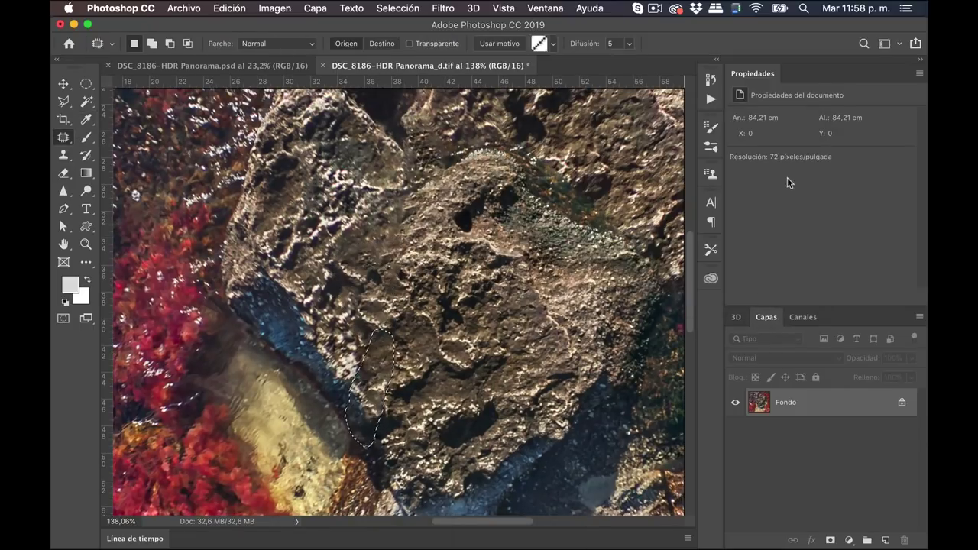
pyautogui.hotkey('ctrl', 'd')
pyautogui.press('s')
pyautogui.scroll(-5, 407, 361)
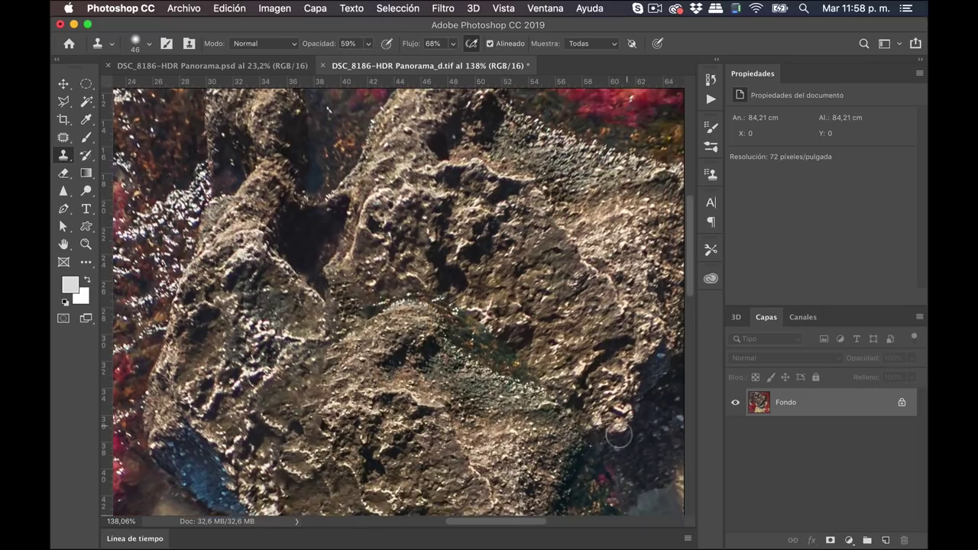
pyautogui.hscroll(10, 390, 344)
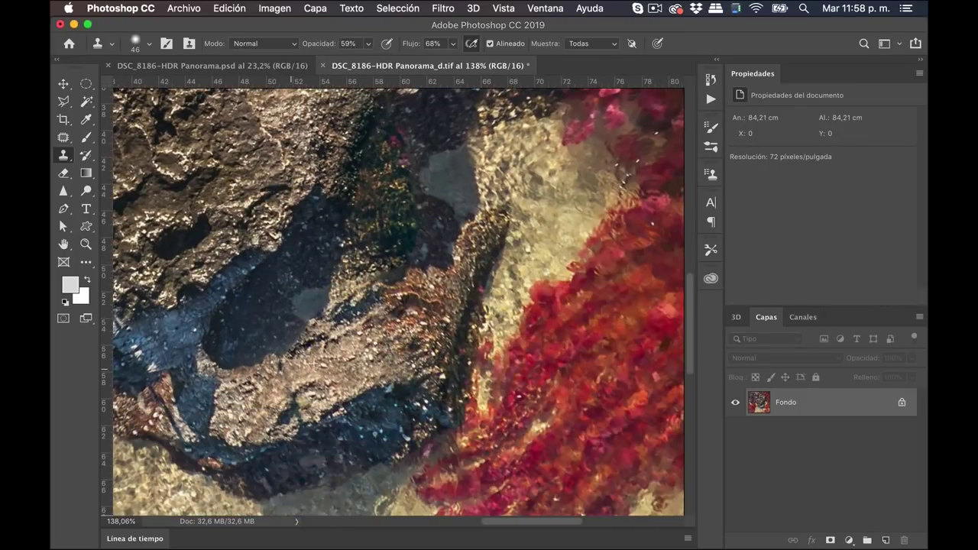
pyautogui.hscroll(-5, 317, 359)
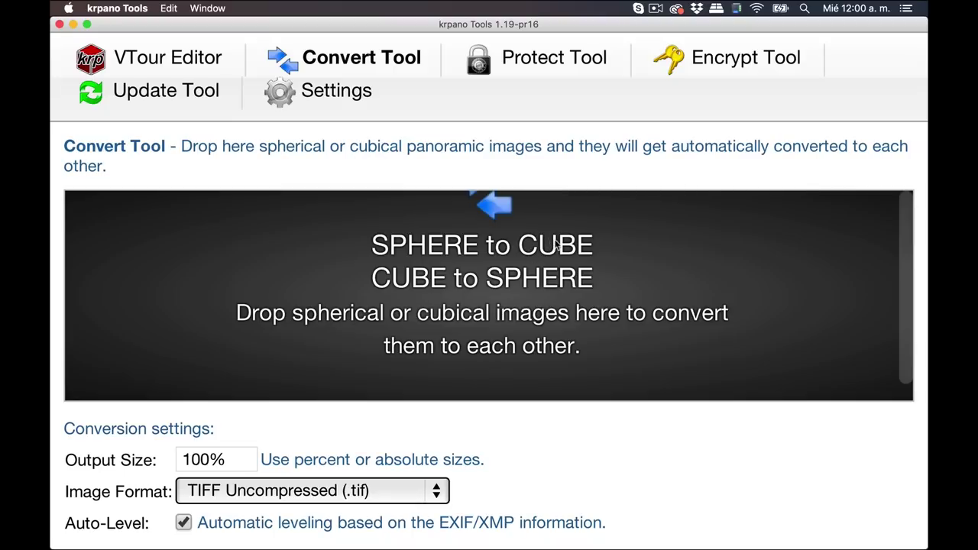
# Step: Drop the six cube-face TIFFs on the Convert Tool to rebuild DSC_8186-HDR Panorama_sphere.tif
pyautogui.press('super+Tab')
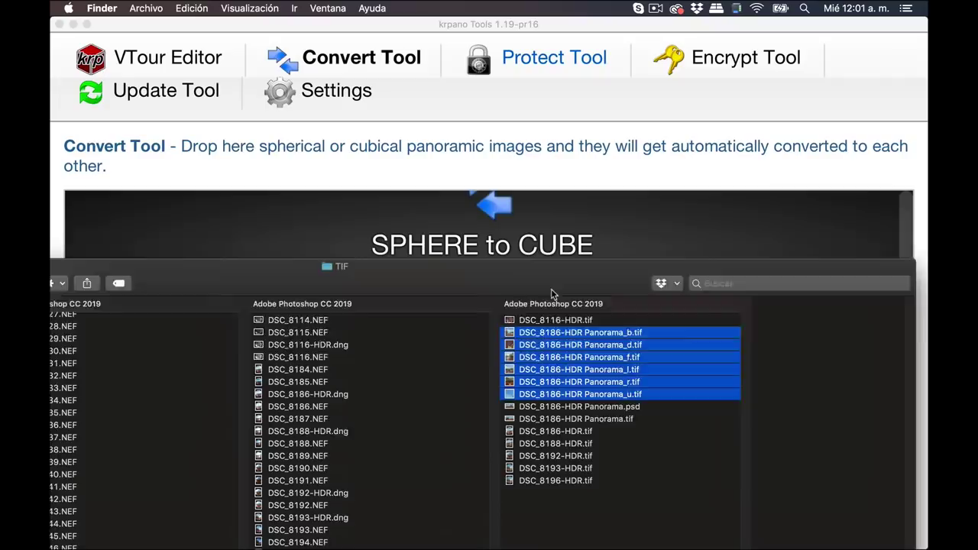
pyautogui.moveTo(497, 56); pyautogui.dragTo(543, 307)
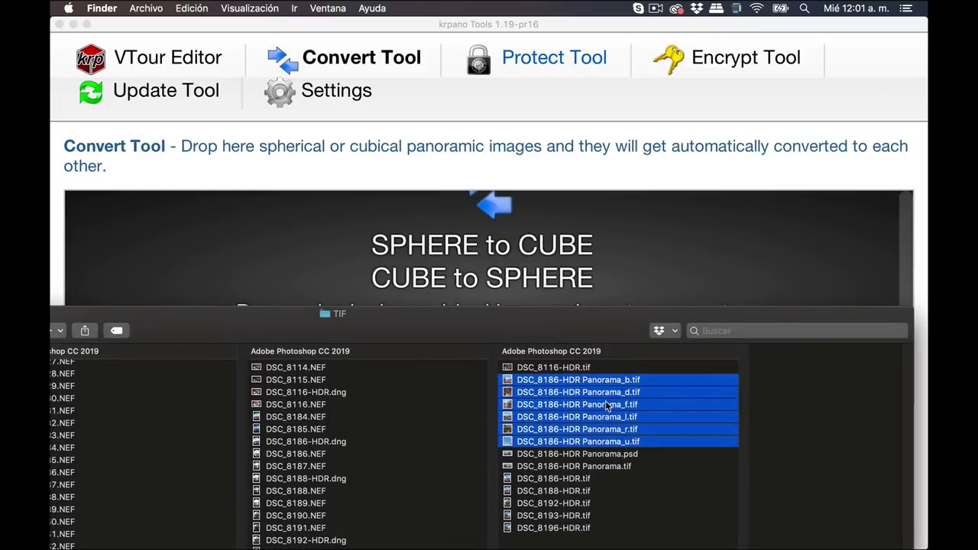
pyautogui.moveTo(608, 406); pyautogui.dragTo(451, 271)
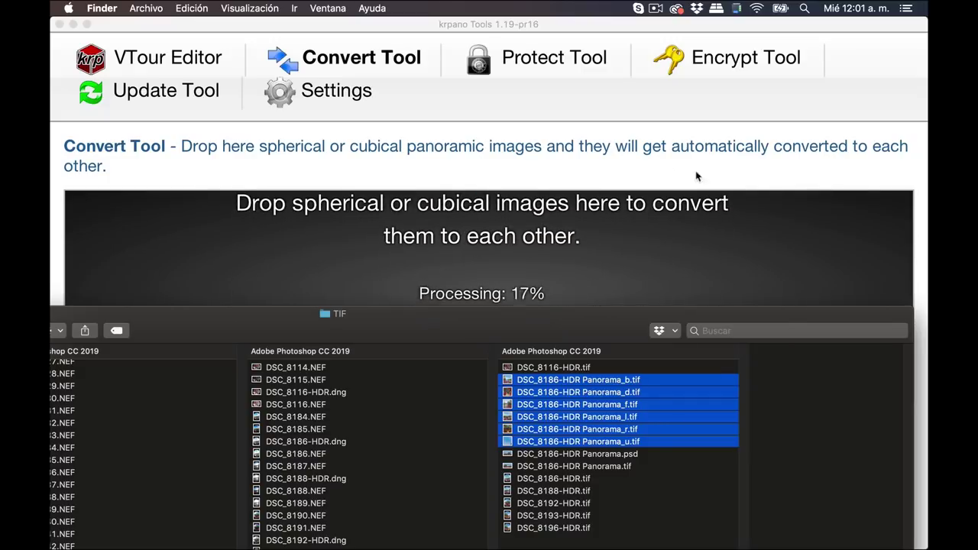
pyautogui.click(712, 24)
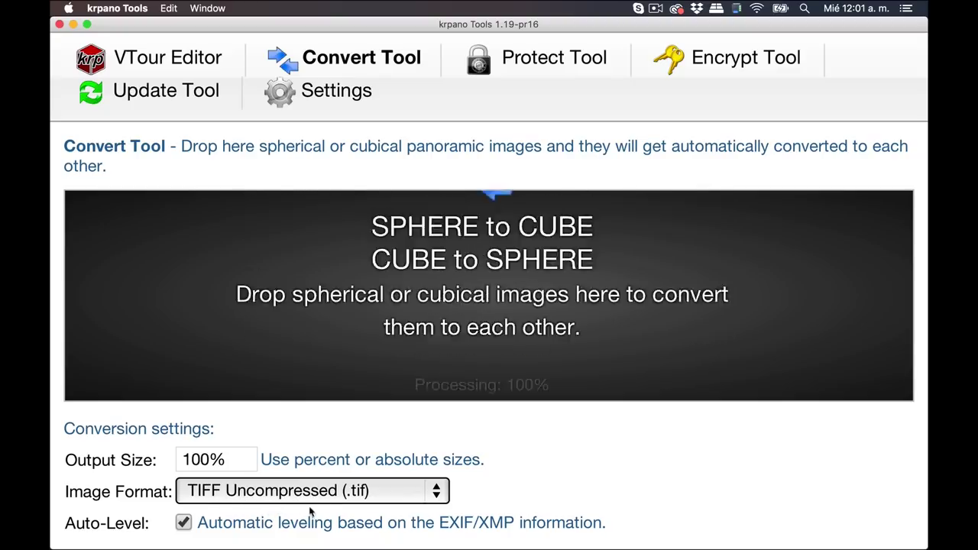
# Step: Delete the six cube-face TIFFs in Finder and select Panorama_sphere.tif
pyautogui.press('super+Tab')
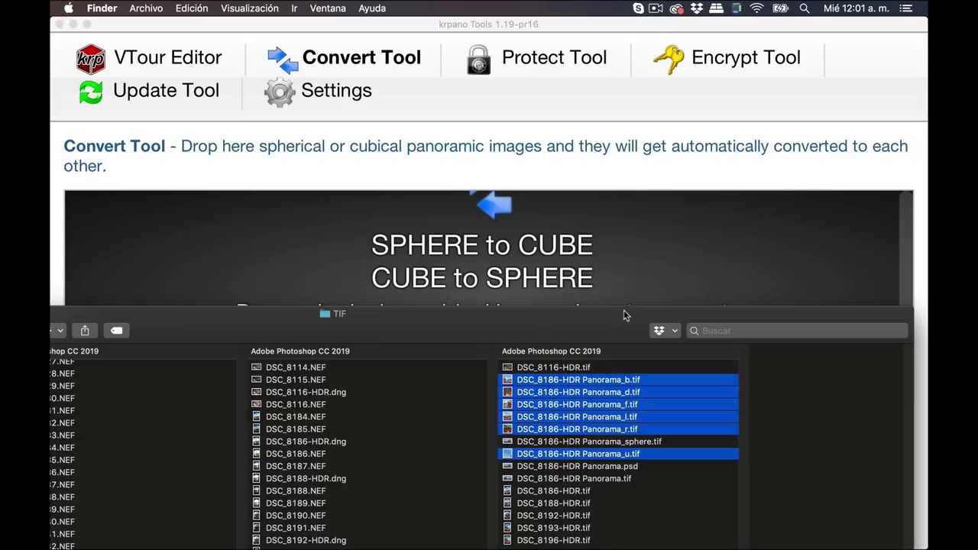
pyautogui.moveTo(623, 315); pyautogui.dragTo(646, 150)
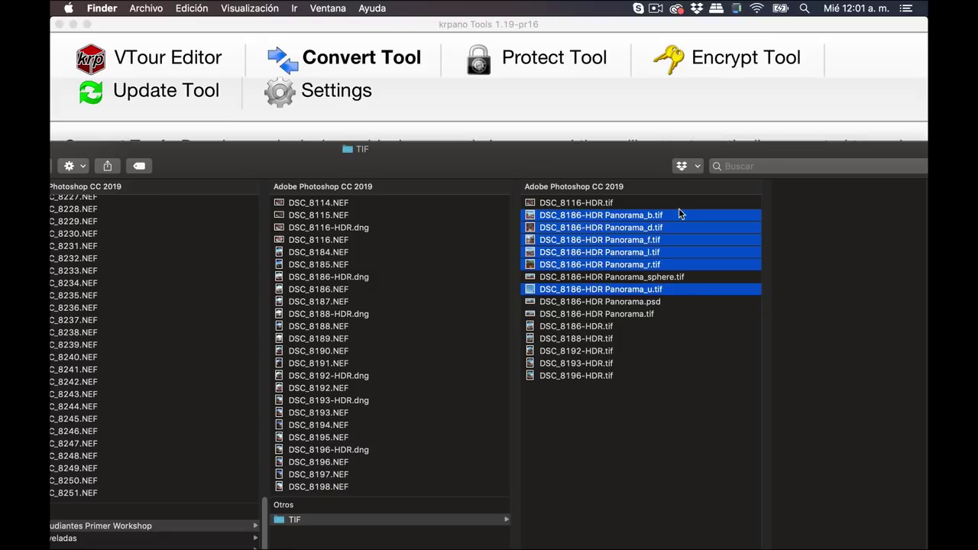
pyautogui.press('super+BackSpace')
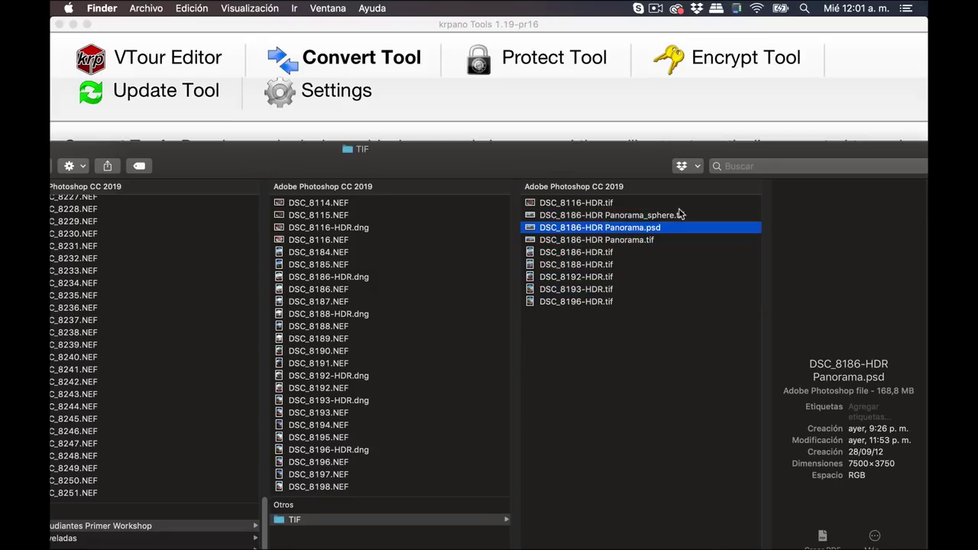
pyautogui.click(680, 216)
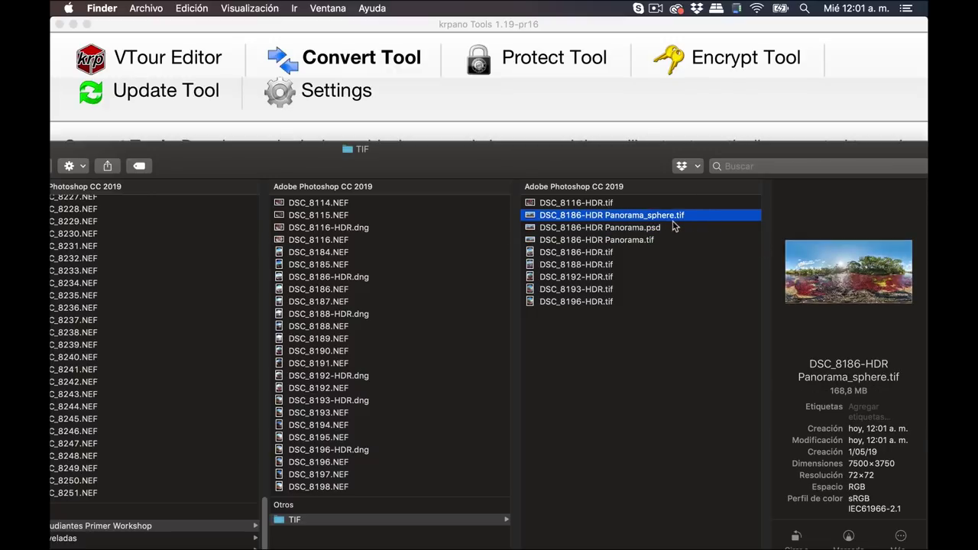
# Step: Open DSC_8186-HDR Panorama_sphere.tif in Photoshop and place a vertical guide at its centre
pyautogui.doubleClick(674, 217)
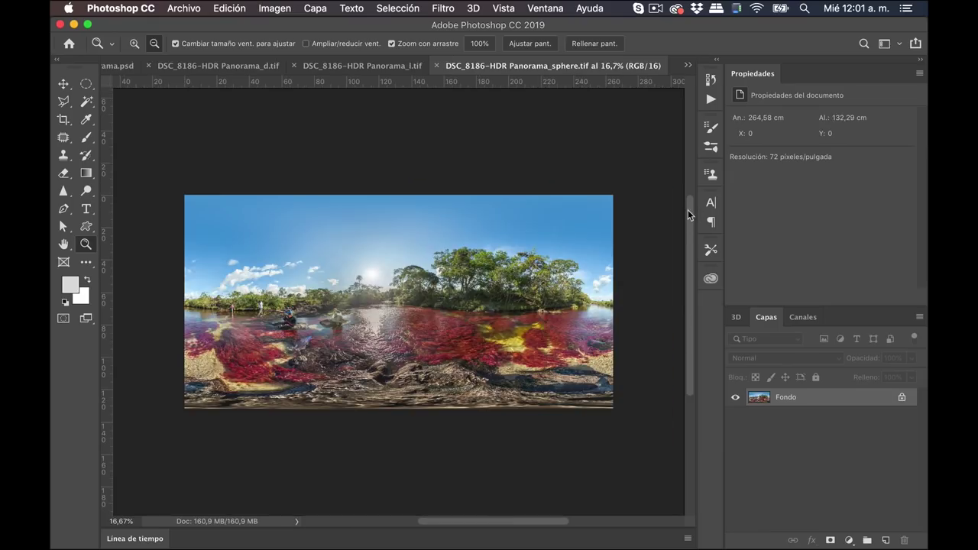
pyautogui.moveTo(367, 397); pyautogui.dragTo(498, 416)
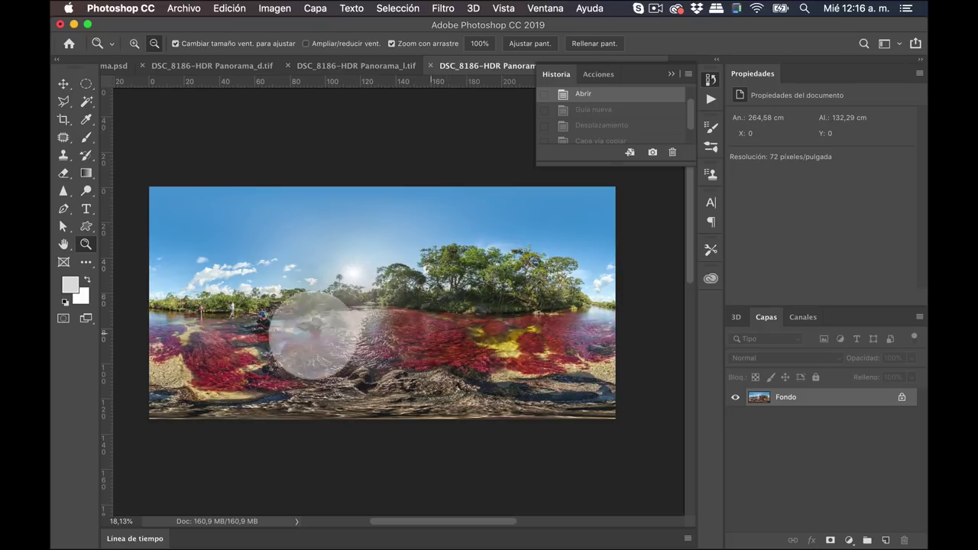
pyautogui.moveTo(108, 330)
pyautogui.mouseDown()
pyautogui.moveTo(409, 352)
pyautogui.moveTo(382, 354)
pyautogui.mouseUp()
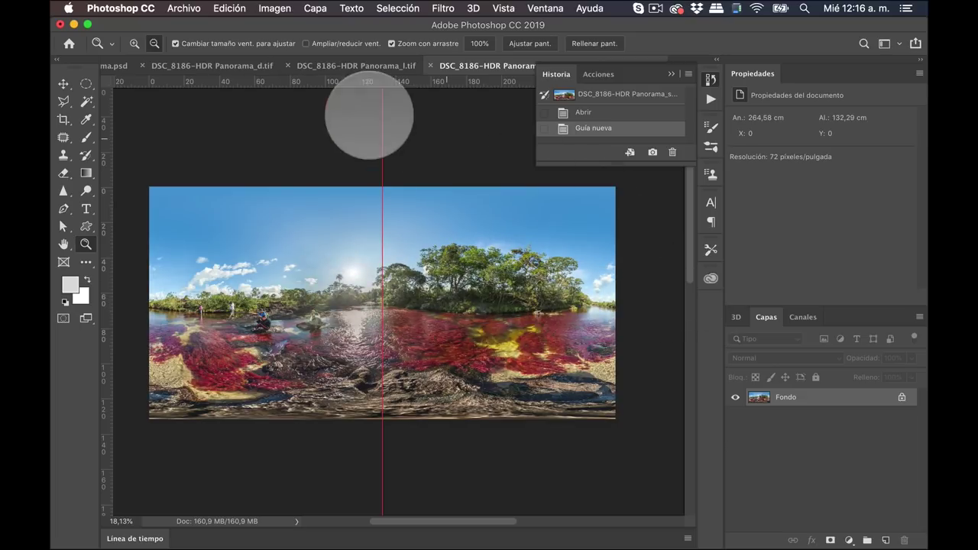
pyautogui.click(443, 7)
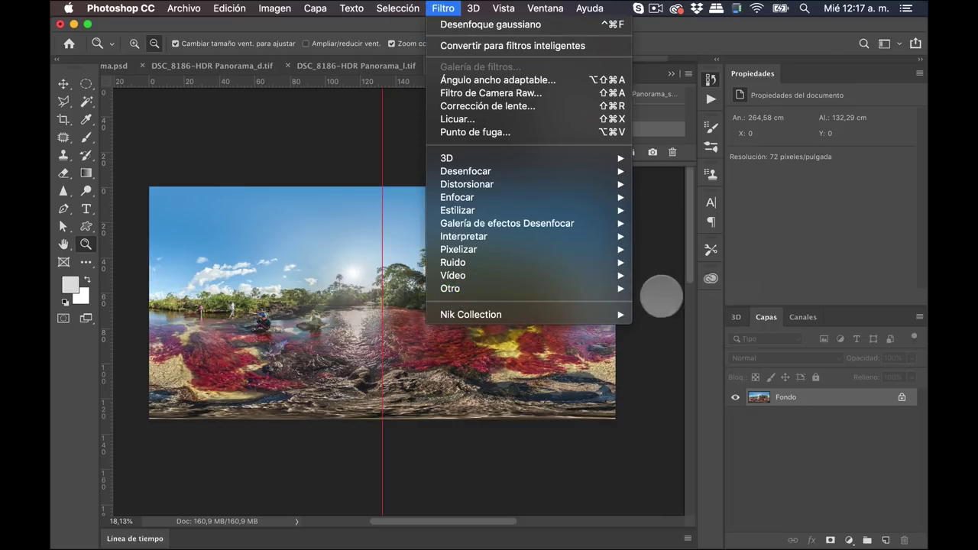
# Step: Offset the panorama horizontally by -3487 px with Wrap Around
pyautogui.moveTo(450, 288)
pyautogui.click(692, 301)
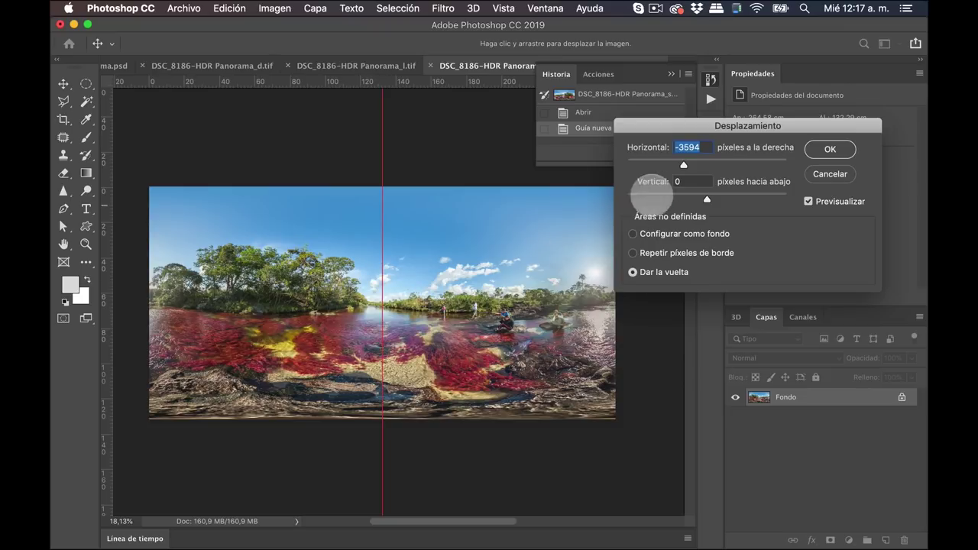
pyautogui.moveTo(680, 165); pyautogui.dragTo(684, 165)
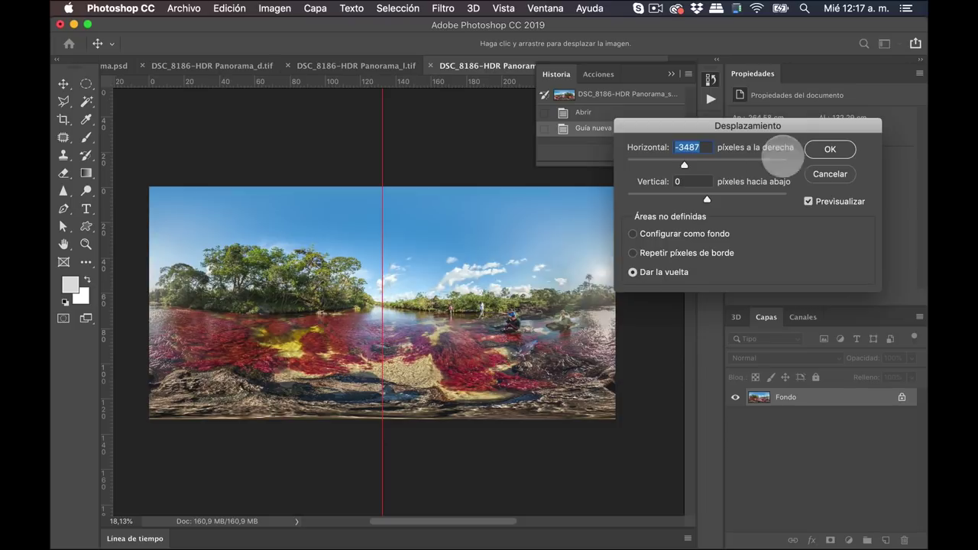
pyautogui.click(830, 149)
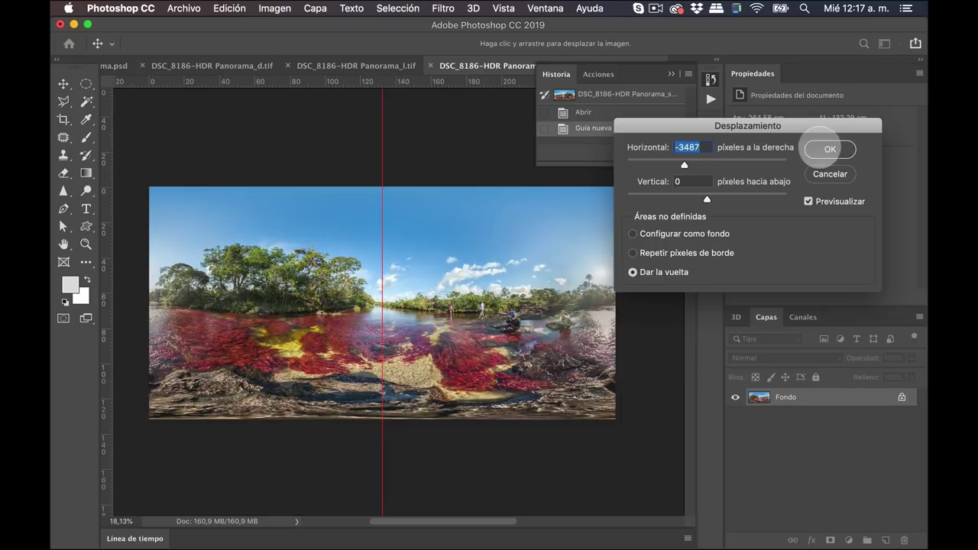
pyautogui.click(830, 148)
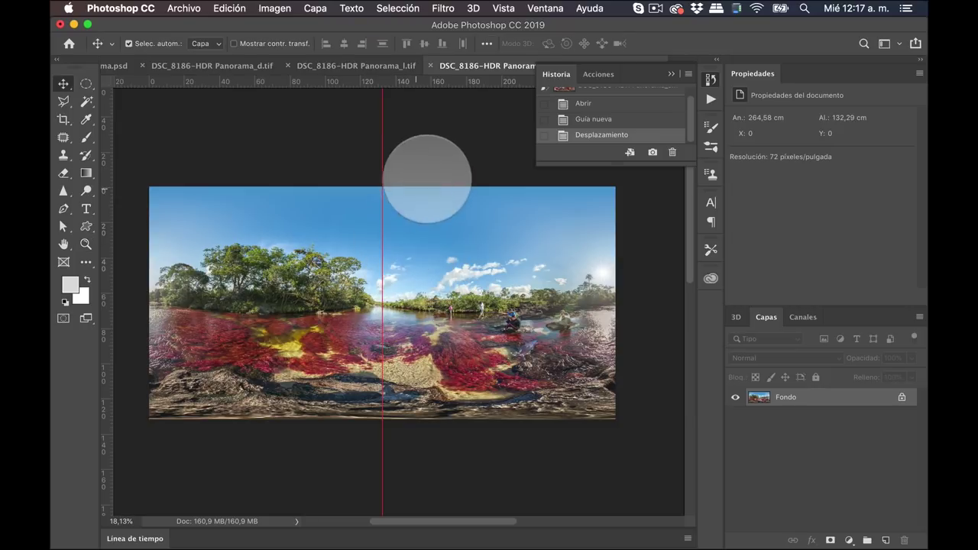
# Step: Remove the vertical guide and duplicate Fondo into a new Capa 1 layer
pyautogui.press('v')
pyautogui.moveTo(382, 168); pyautogui.dragTo(107, 145)
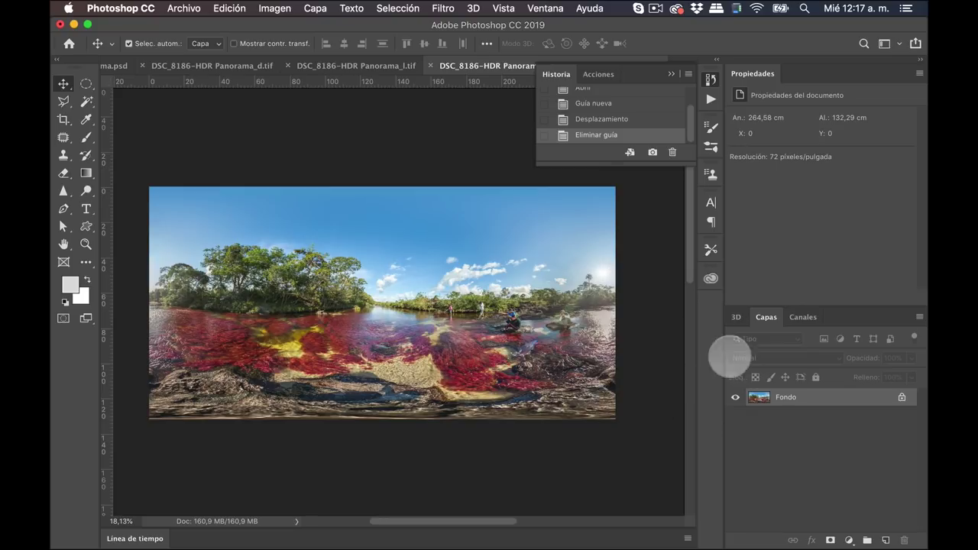
pyautogui.hotkey('ctrl', 'j')
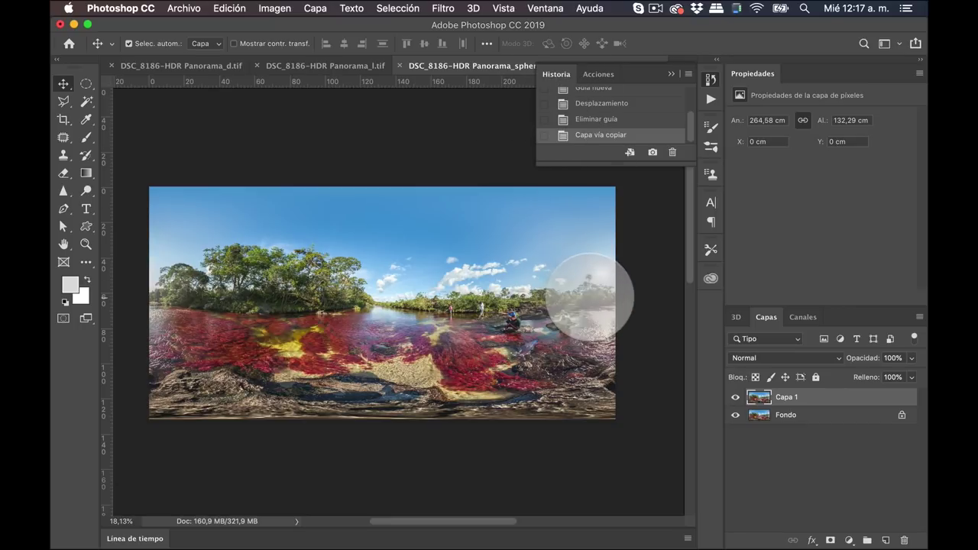
# Step: Launch Filtro > Nik Collection > Sharpener Pro 3: (2) Output Sharpener on the panorama layer
pyautogui.click(445, 8)
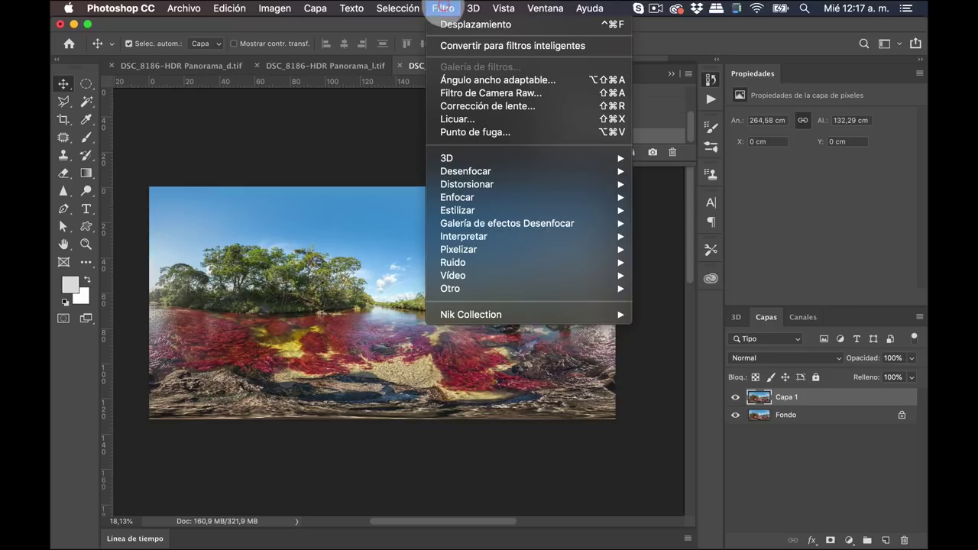
pyautogui.moveTo(471, 314)
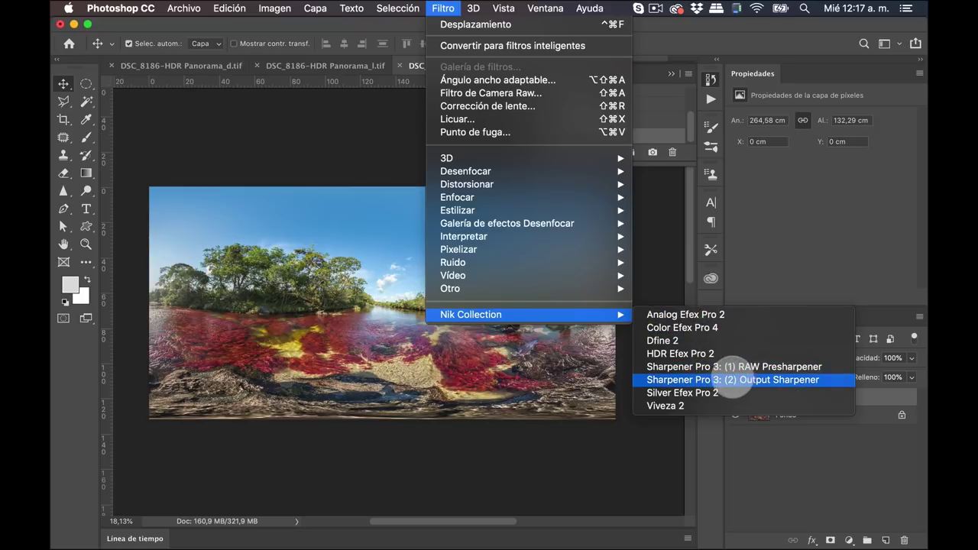
pyautogui.click(740, 379)
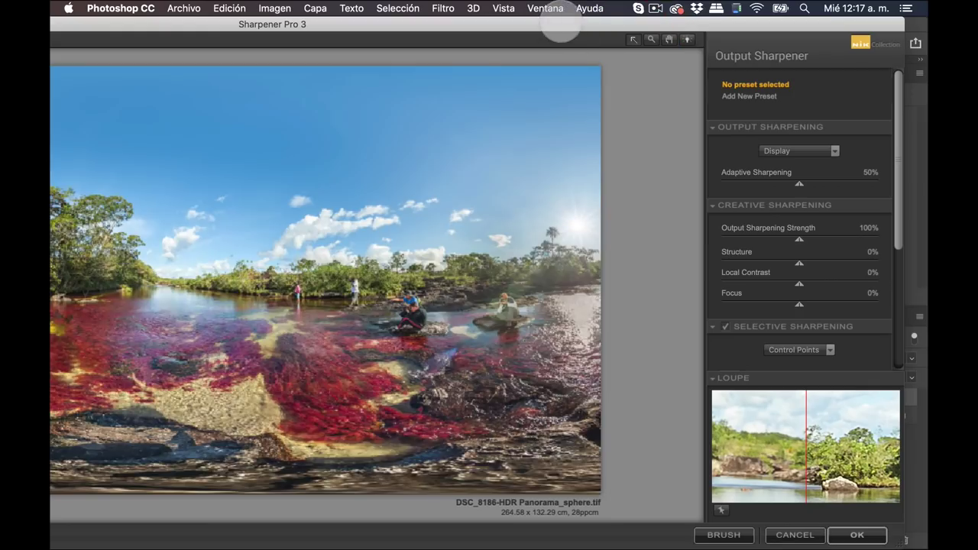
# Step: Maximize Sharpener Pro and apply output sharpening with the Display target
pyautogui.doubleClick(558, 25)
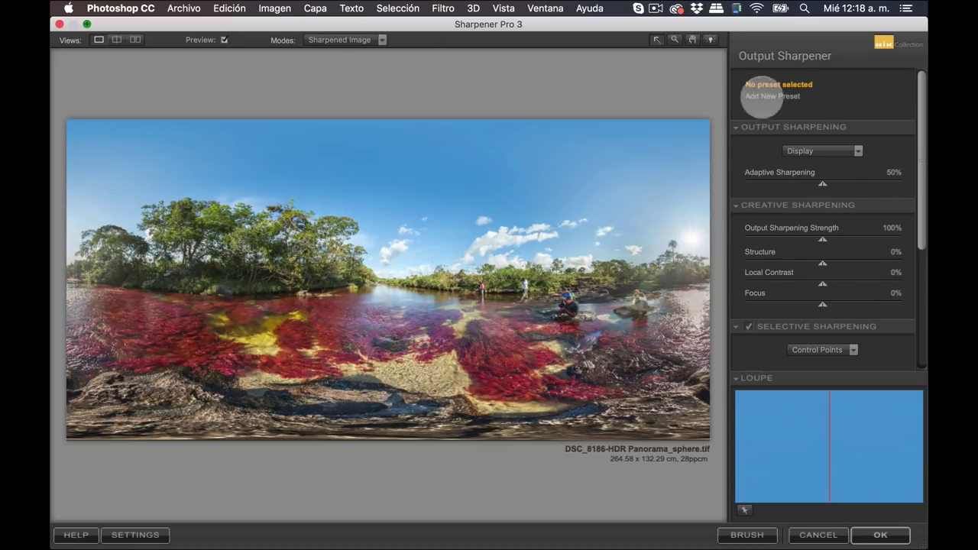
pyautogui.click(829, 151)
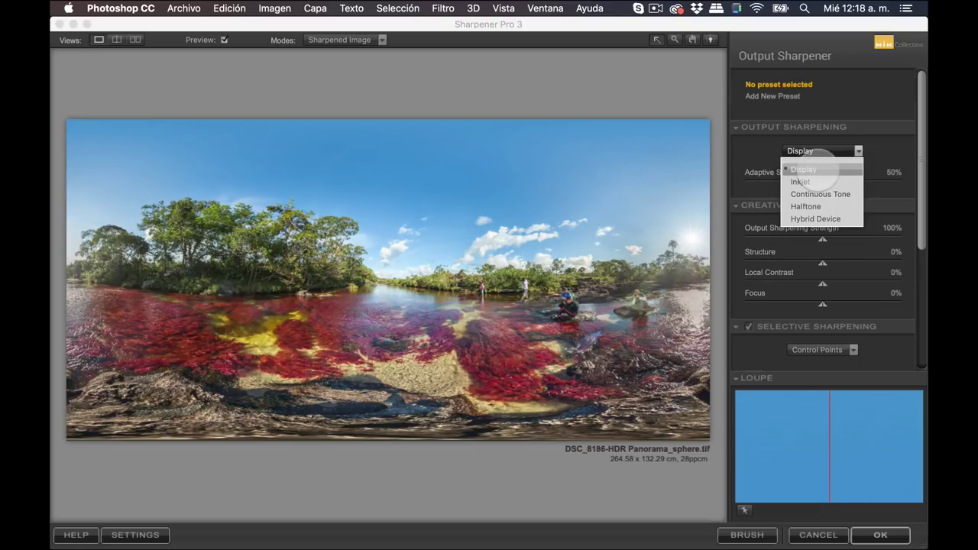
pyautogui.click(336, 63)
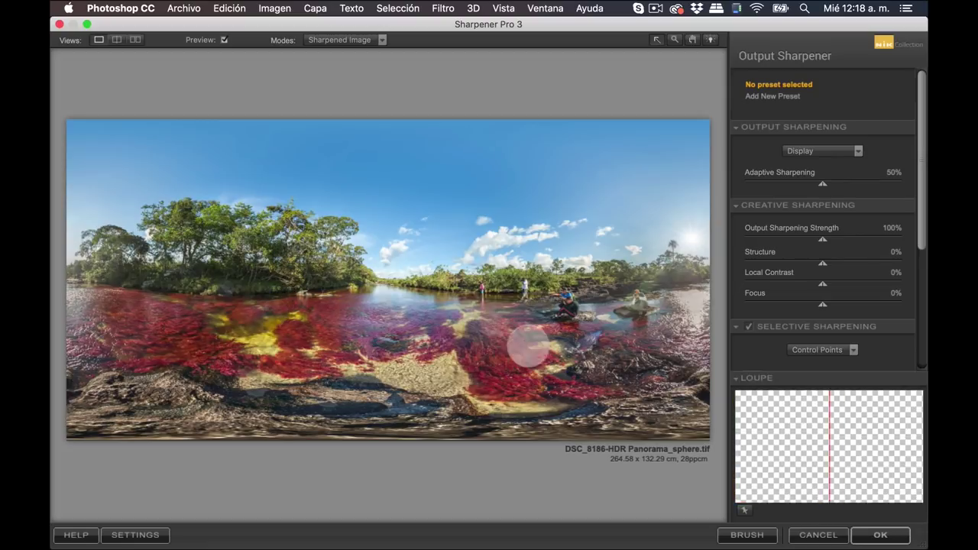
pyautogui.click(880, 535)
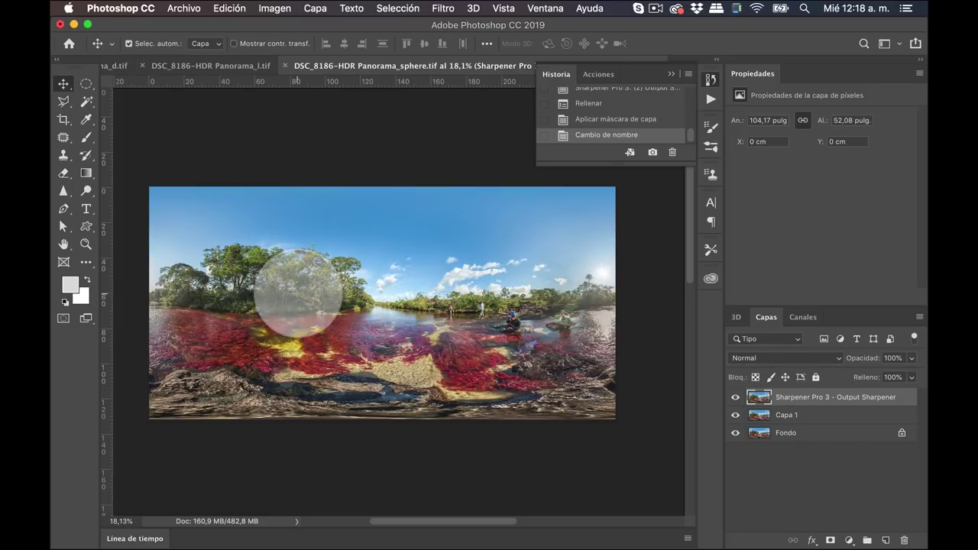
# Step: Zoom to 100% on the rocks and trees and compare the sharpened layer on and off
pyautogui.press('z')
pyautogui.keyDown('alt'); pyautogui.click(314, 303); pyautogui.keyUp('alt')
pyautogui.moveTo(436, 305)
pyautogui.mouseDown()
pyautogui.moveTo(562, 311)
pyautogui.moveTo(567, 293)
pyautogui.mouseUp()
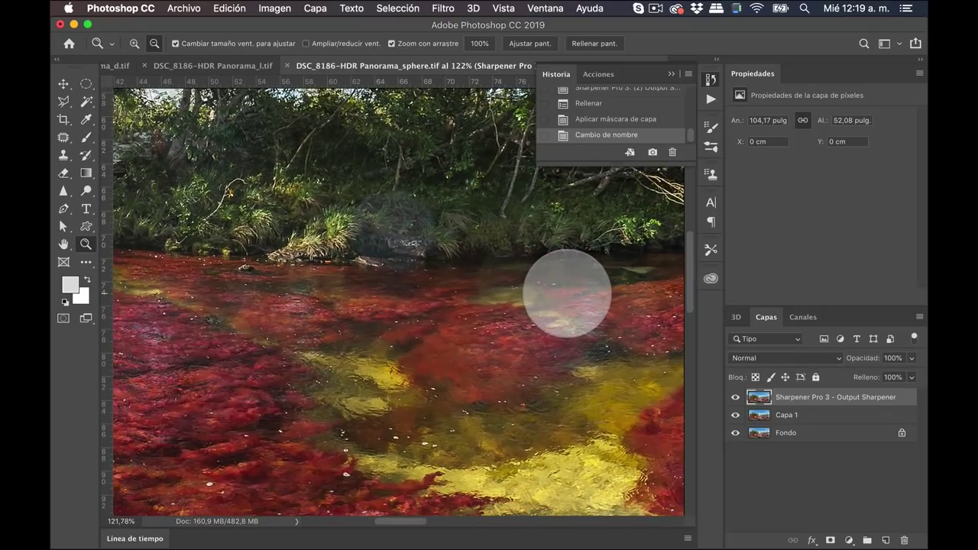
pyautogui.keyDown('alt'); pyautogui.click(566, 294); pyautogui.keyUp('alt')
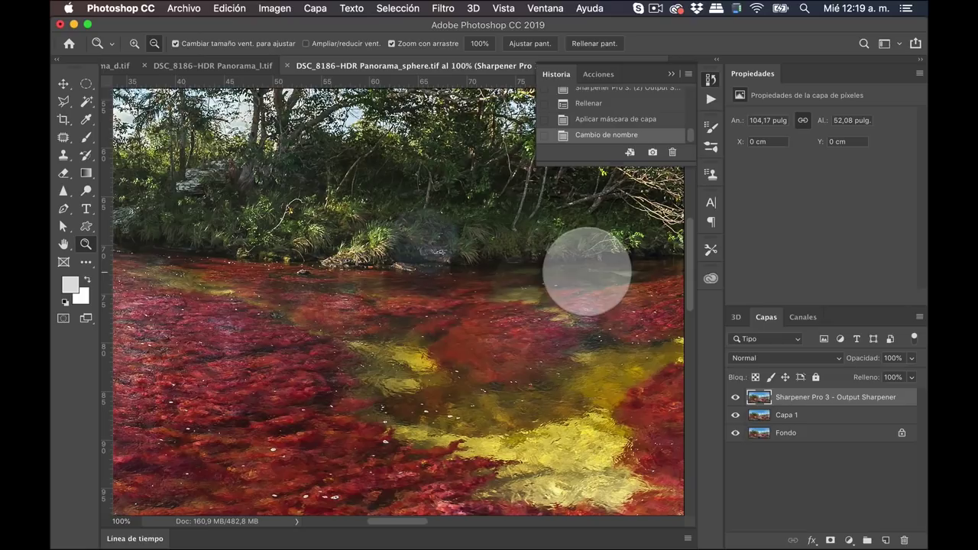
pyautogui.moveTo(586, 267); pyautogui.dragTo(283, 316)
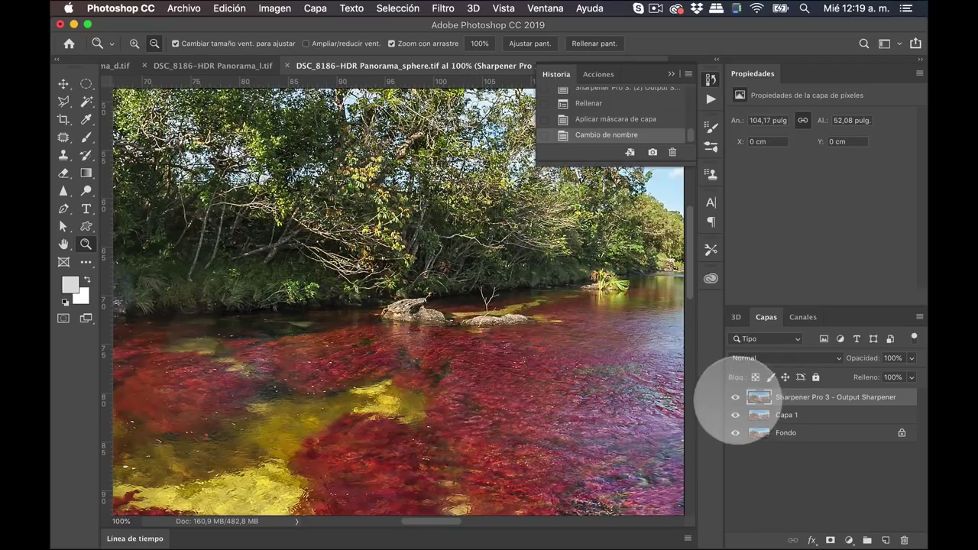
pyautogui.click(735, 397)
pyautogui.click(735, 398)
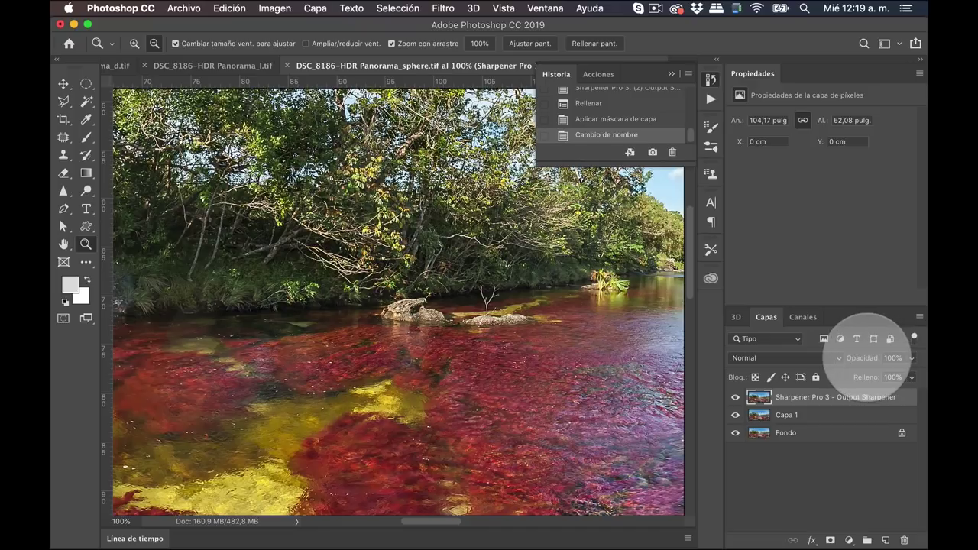
# Step: Try different opacities on the sharpened layer while comparing it on and off, settling at 43%
pyautogui.moveTo(863, 355); pyautogui.dragTo(831, 351)
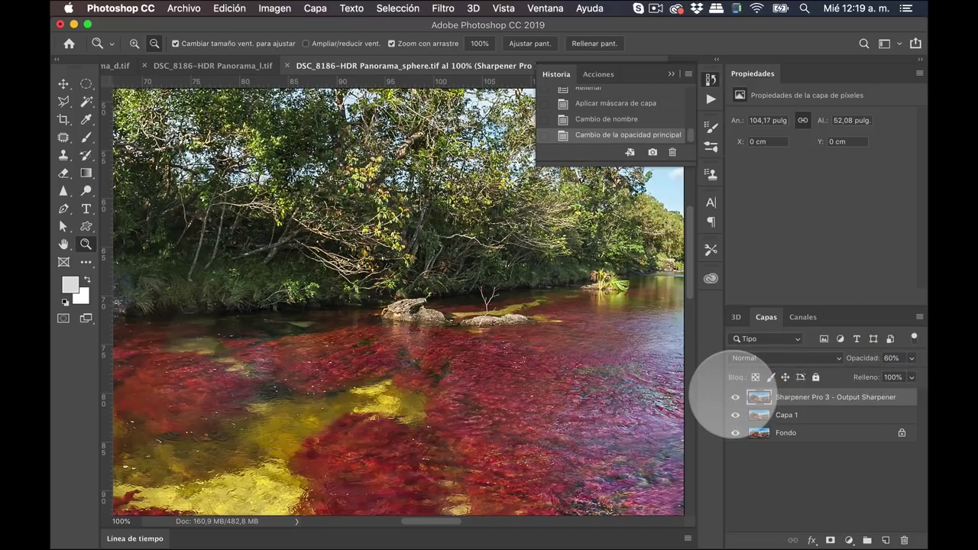
pyautogui.click(734, 396)
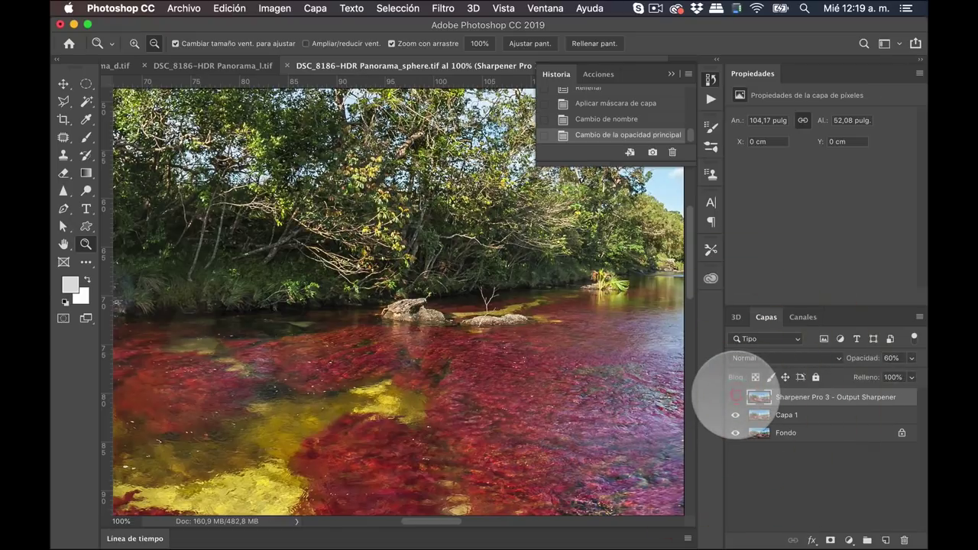
pyautogui.click(735, 396)
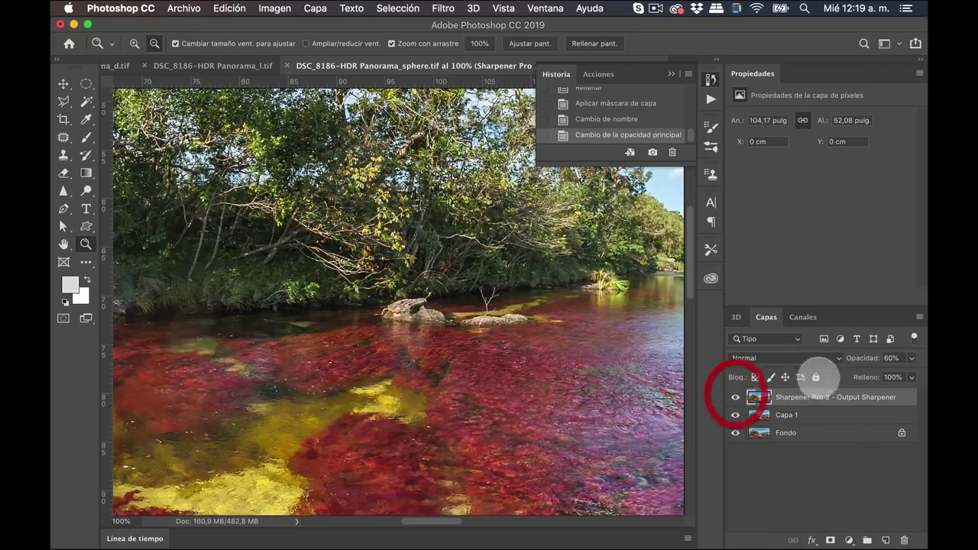
pyautogui.moveTo(855, 358); pyautogui.dragTo(854, 359)
pyautogui.press('v')
pyautogui.moveTo(328, 236); pyautogui.dragTo(482, 308)
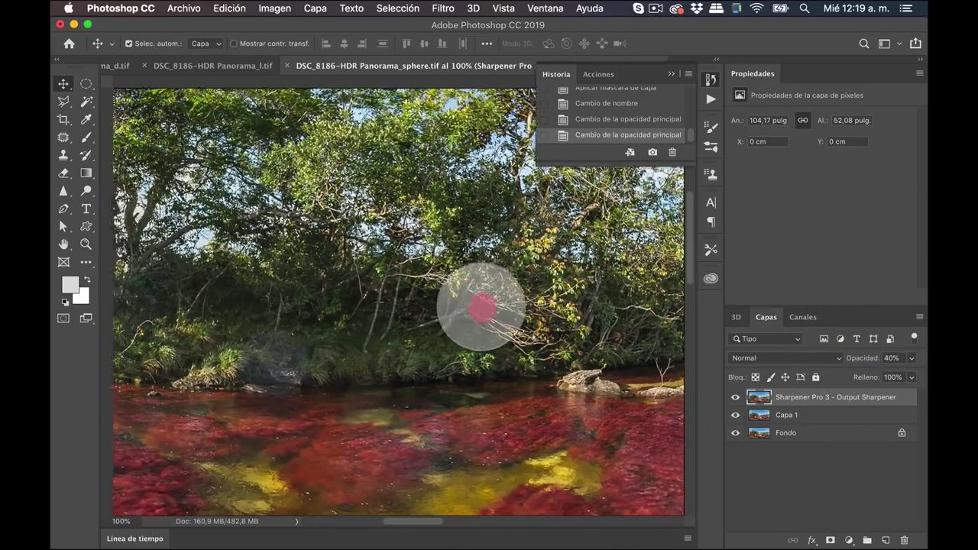
pyautogui.moveTo(338, 229); pyautogui.dragTo(548, 388)
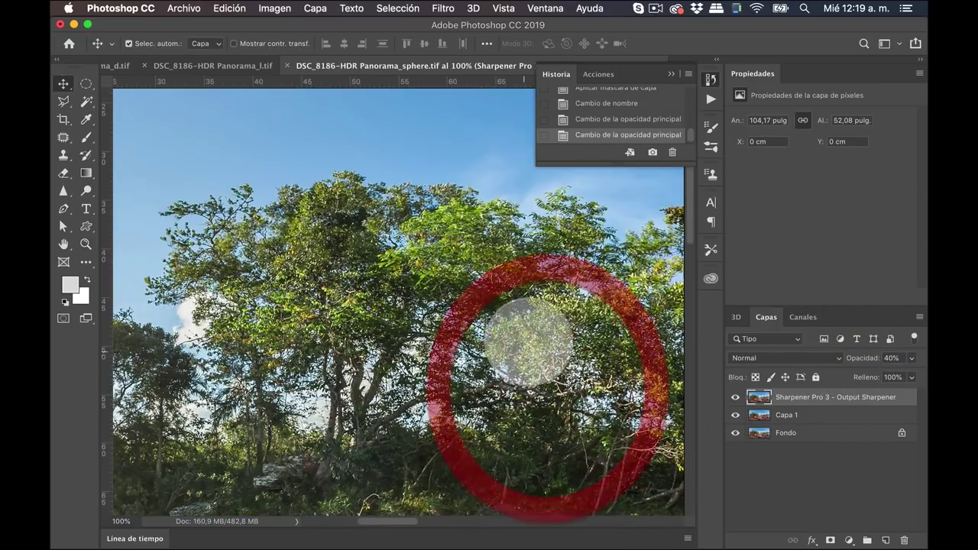
pyautogui.click(734, 396)
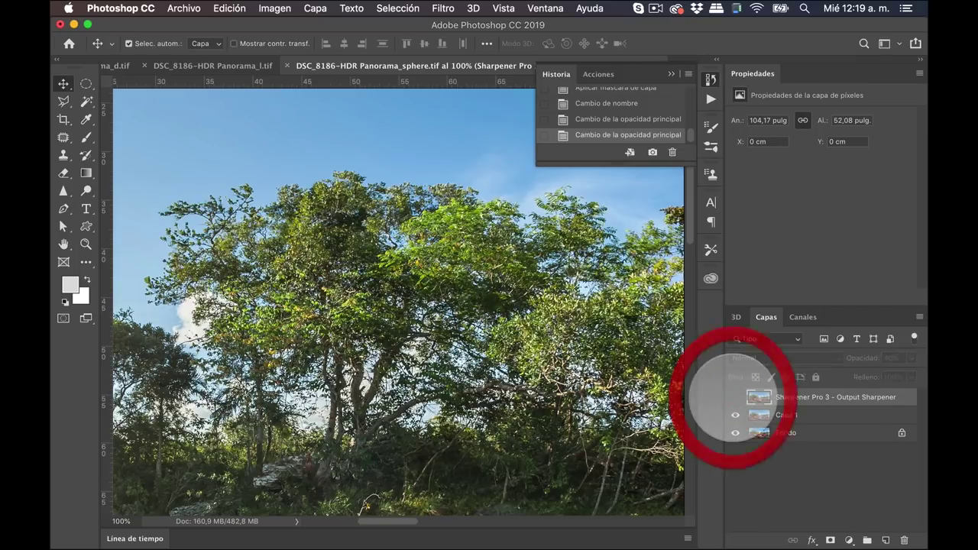
pyautogui.click(734, 396)
pyautogui.click(734, 396)
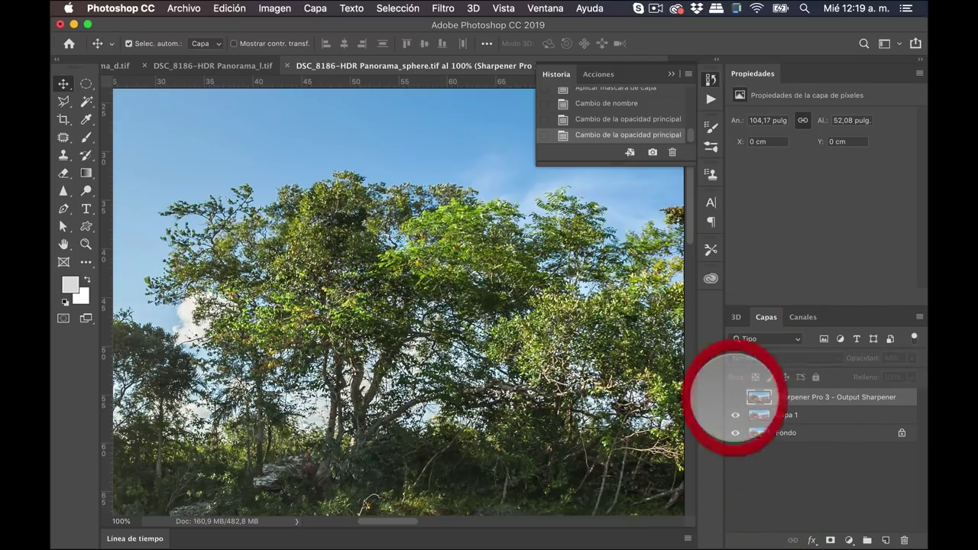
pyautogui.click(735, 396)
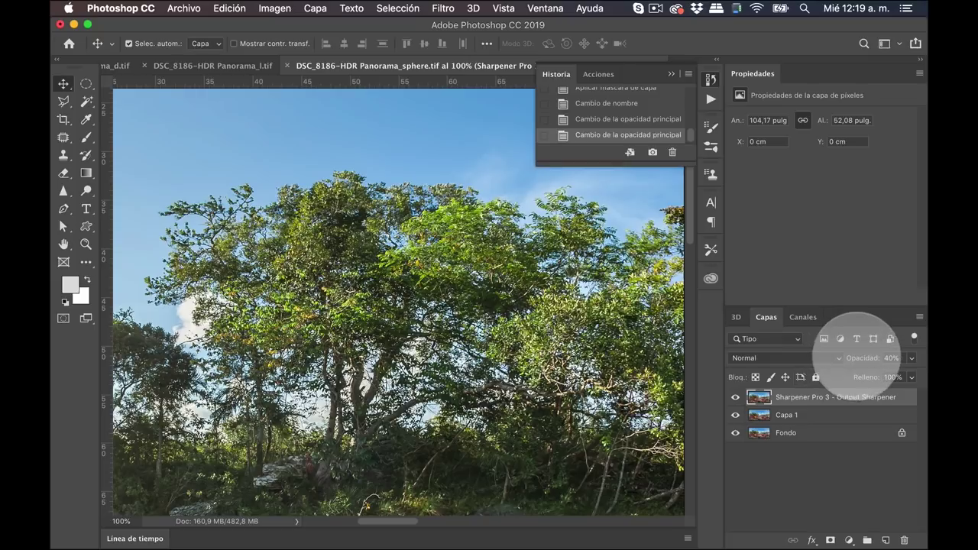
pyautogui.moveTo(858, 353)
pyautogui.mouseDown()
pyautogui.moveTo(844, 358)
pyautogui.moveTo(928, 360)
pyautogui.mouseUp()
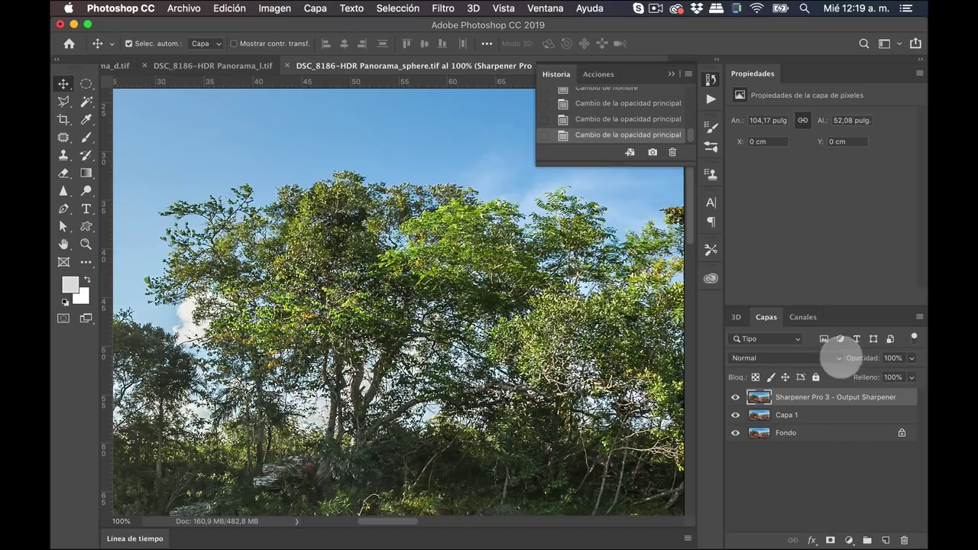
pyautogui.moveTo(862, 357); pyautogui.dragTo(837, 357)
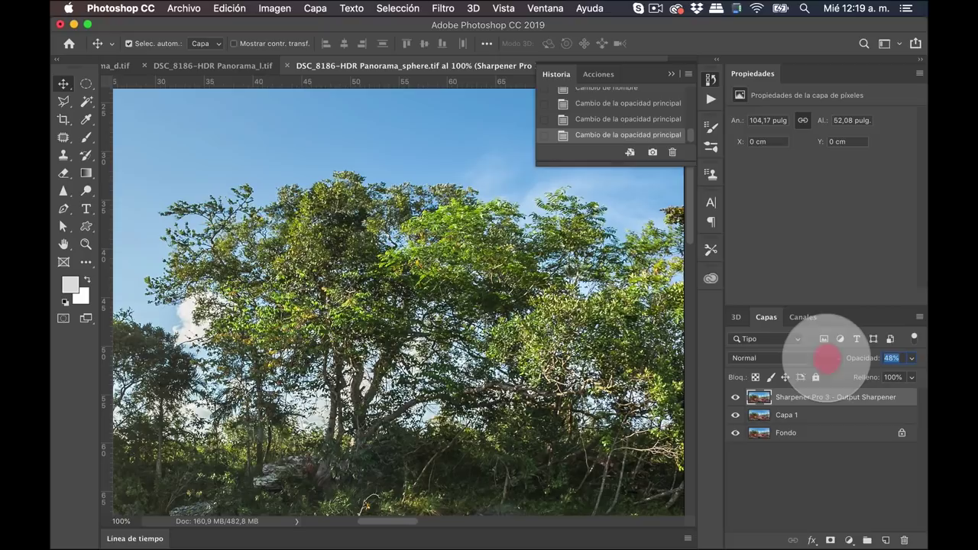
pyautogui.moveTo(821, 356); pyautogui.dragTo(816, 357)
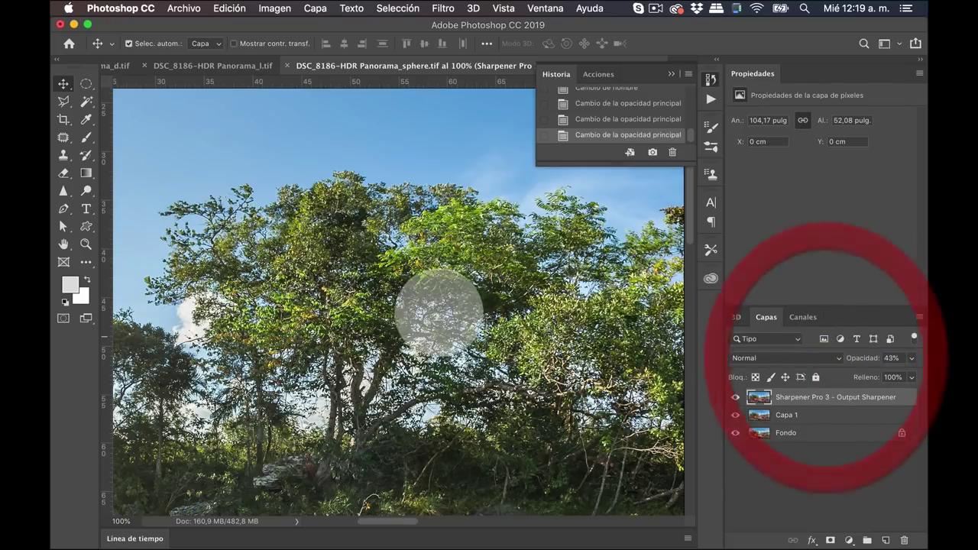
# Step: Bring the river back into view, keep the sharpened layer visible, and zoom out
pyautogui.moveTo(414, 371); pyautogui.dragTo(379, 156)
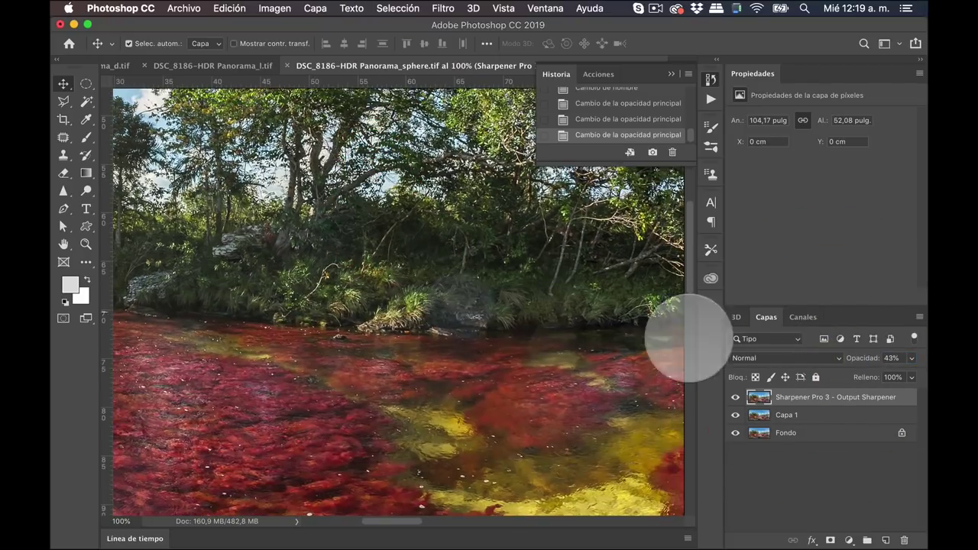
pyautogui.click(735, 397)
pyautogui.click(735, 397)
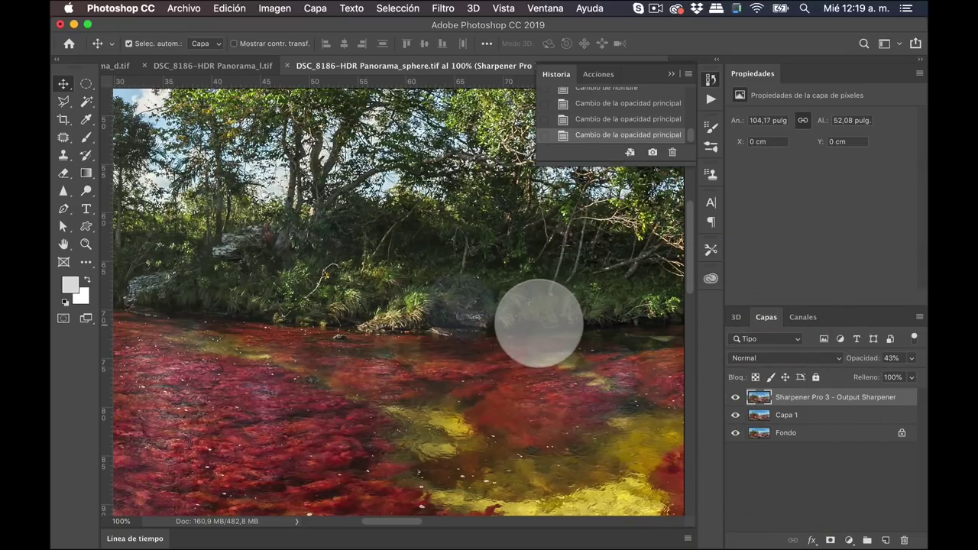
pyautogui.press('z')
pyautogui.keyDown('alt'); pyautogui.click(539, 330); pyautogui.keyUp('alt')
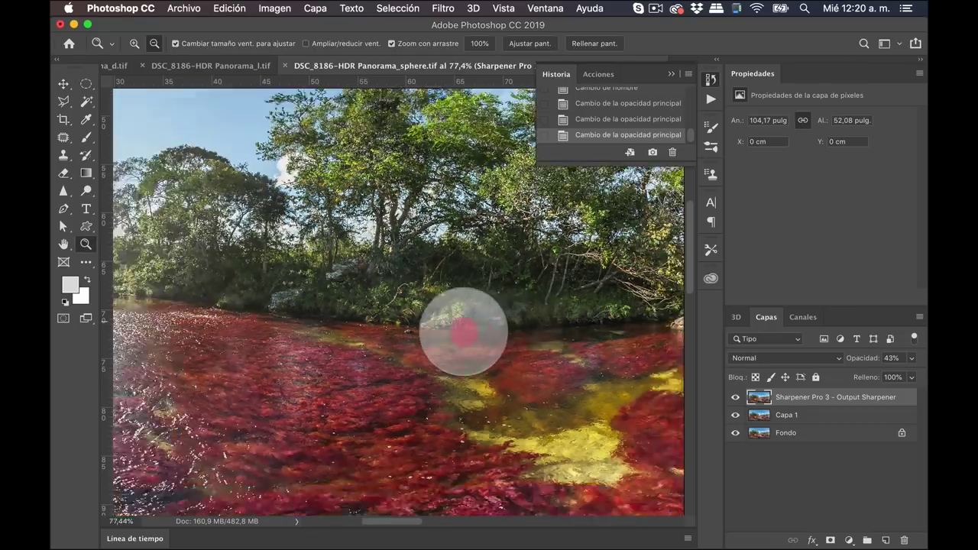
pyautogui.moveTo(540, 323); pyautogui.dragTo(315, 325)
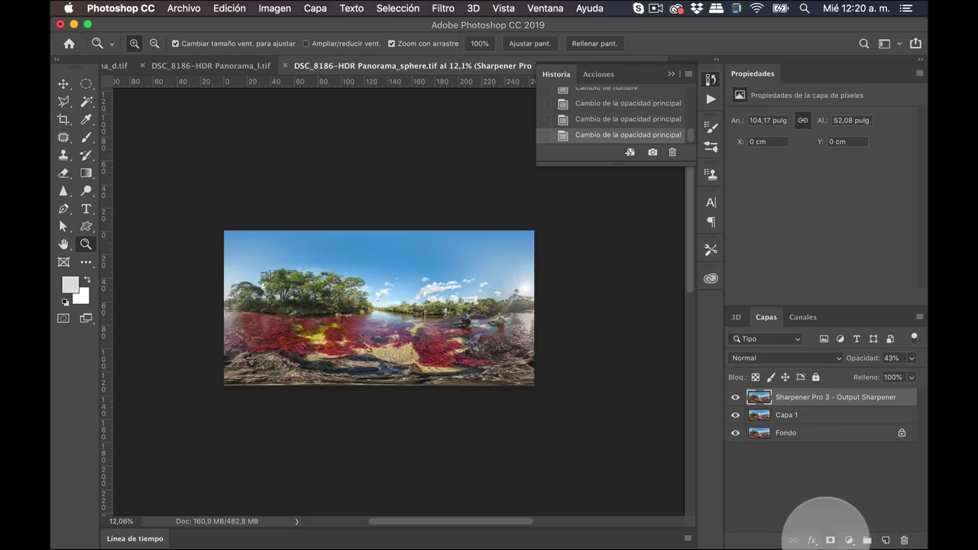
# Step: Add a layer mask to the sharpened layer and set a white brush
pyautogui.click(830, 541)
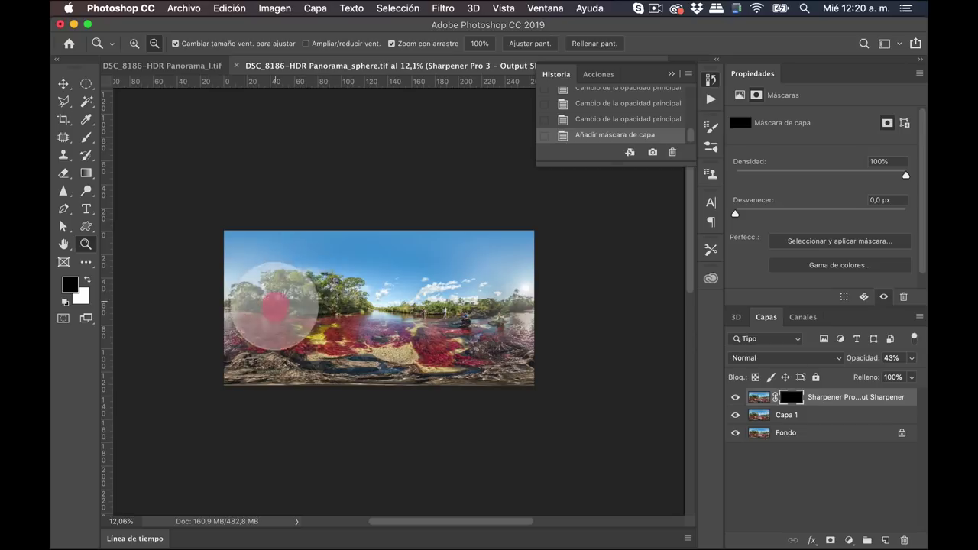
pyautogui.moveTo(262, 309); pyautogui.dragTo(354, 293)
pyautogui.press('b')
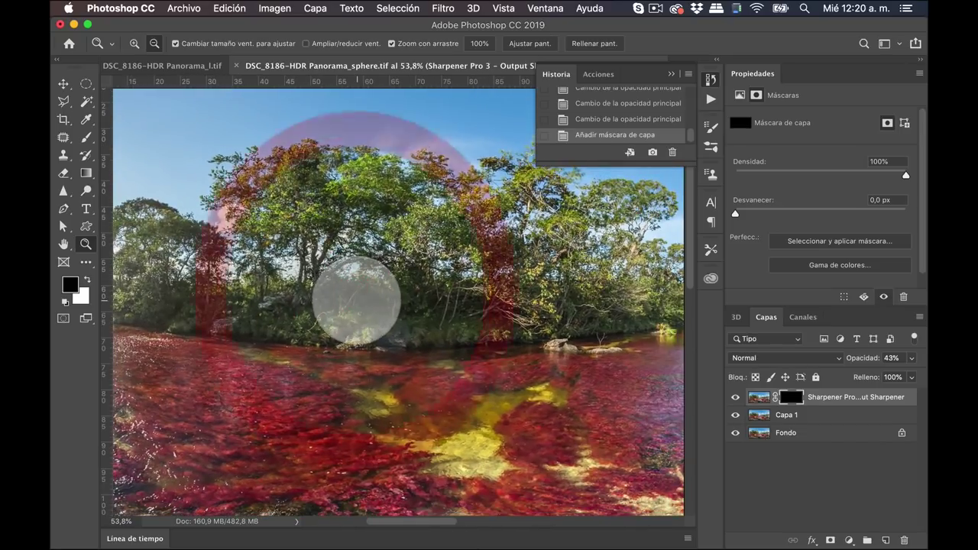
pyautogui.click(87, 279)
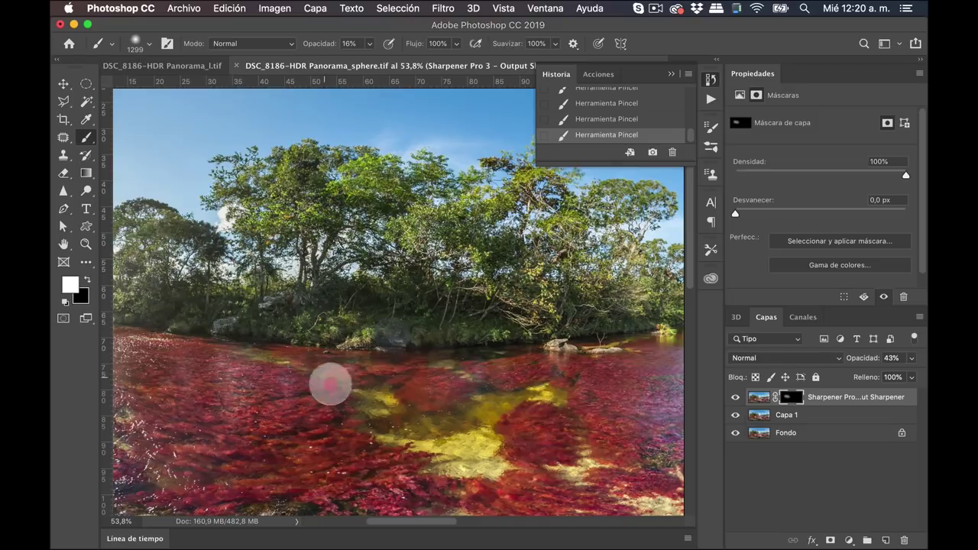
# Step: Zoom to 100% on the left-edge trees and compare the sharpened layer on and off
pyautogui.moveTo(330, 384); pyautogui.dragTo(474, 348)
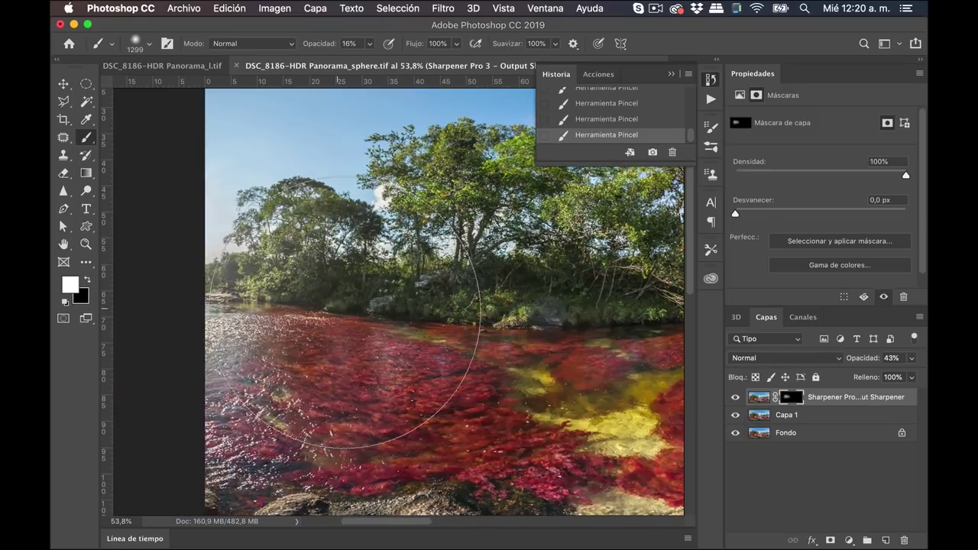
pyautogui.hscroll(15, 343, 313)
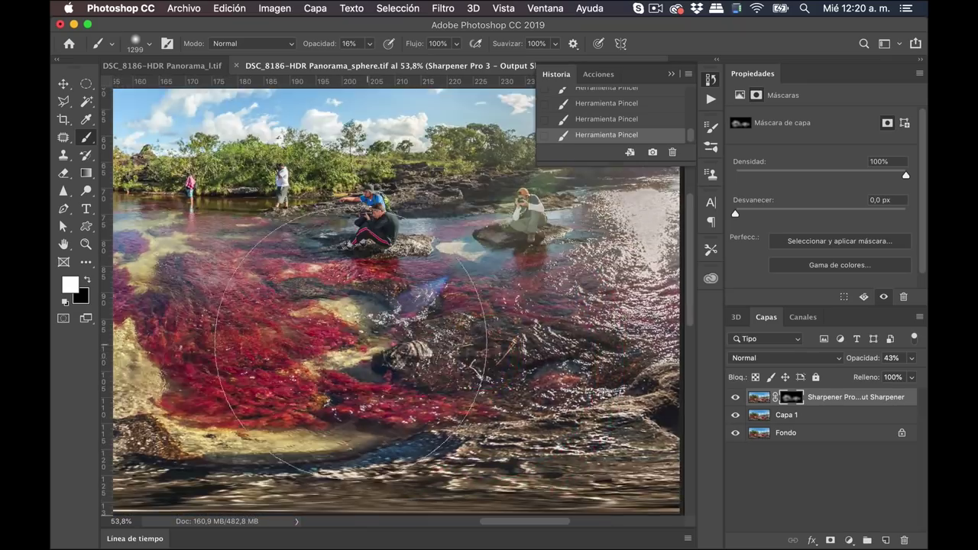
pyautogui.hscroll(-5, 350, 338)
pyautogui.hscroll(-5, 321, 332)
pyautogui.hscroll(-5, 278, 321)
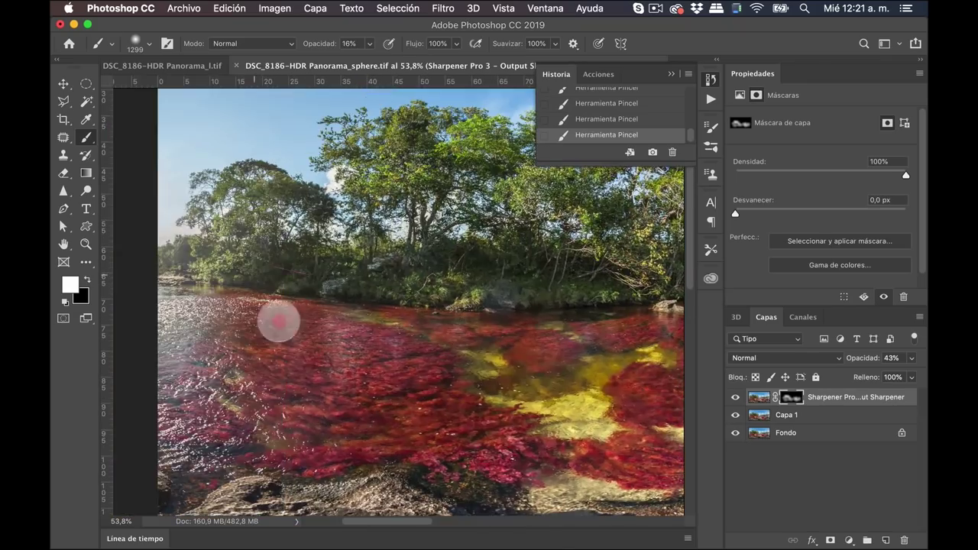
pyautogui.press('z')
pyautogui.moveTo(426, 280); pyautogui.dragTo(458, 283)
pyautogui.click(732, 395)
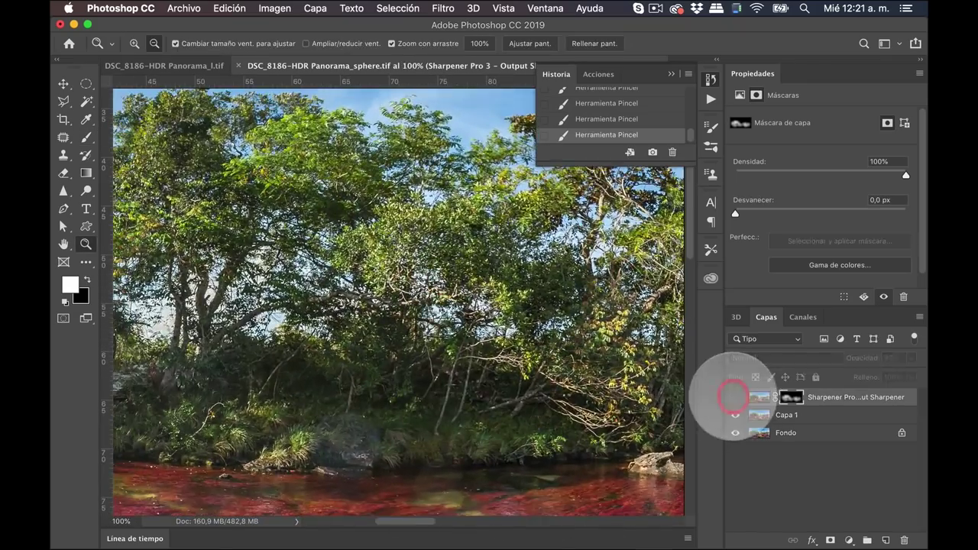
pyautogui.hscroll(5, 611, 382)
pyautogui.scroll(-2, 611, 382)
pyautogui.click(734, 397)
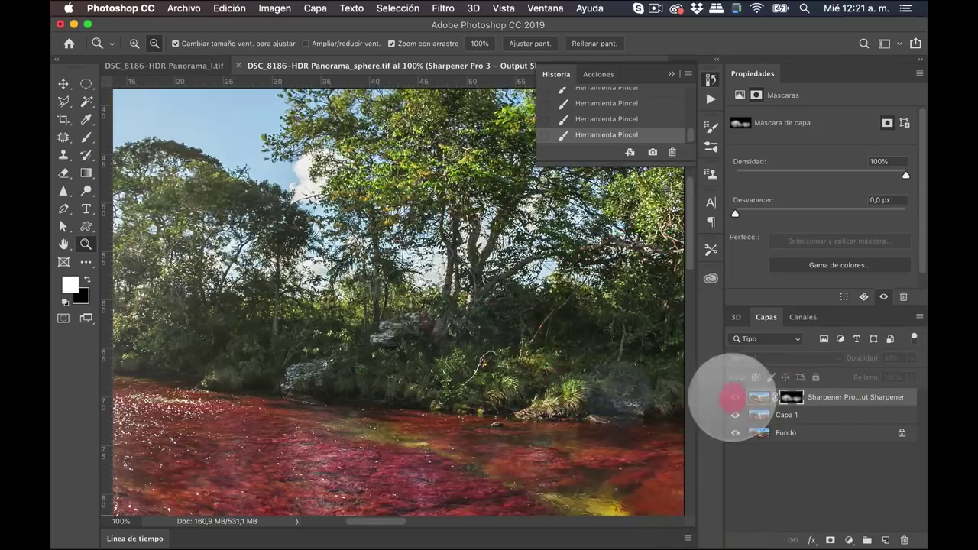
# Step: Zoom out to frame the whole panorama, then zoom in close on the photographers
pyautogui.moveTo(461, 317)
pyautogui.mouseDown()
pyautogui.moveTo(333, 340)
pyautogui.moveTo(331, 331)
pyautogui.mouseUp()
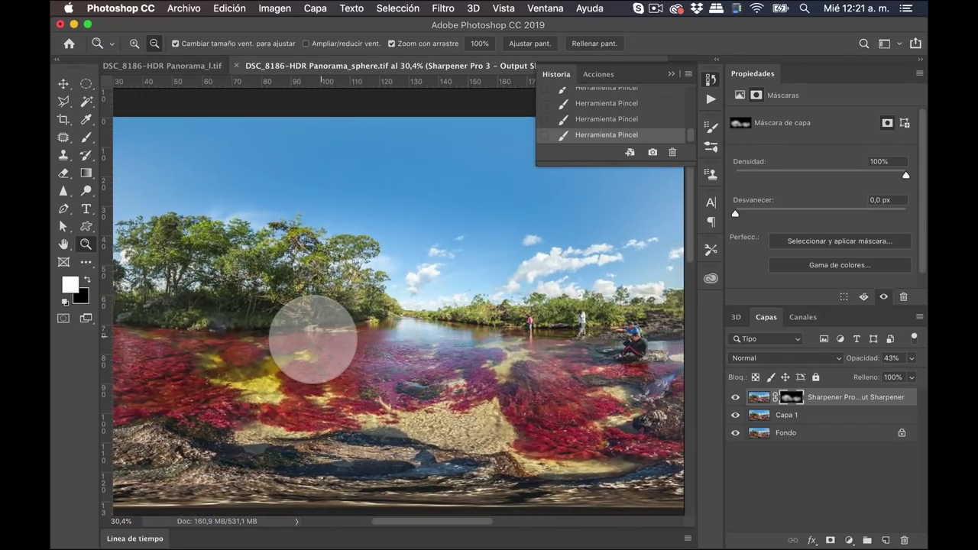
pyautogui.moveTo(341, 324); pyautogui.dragTo(310, 291)
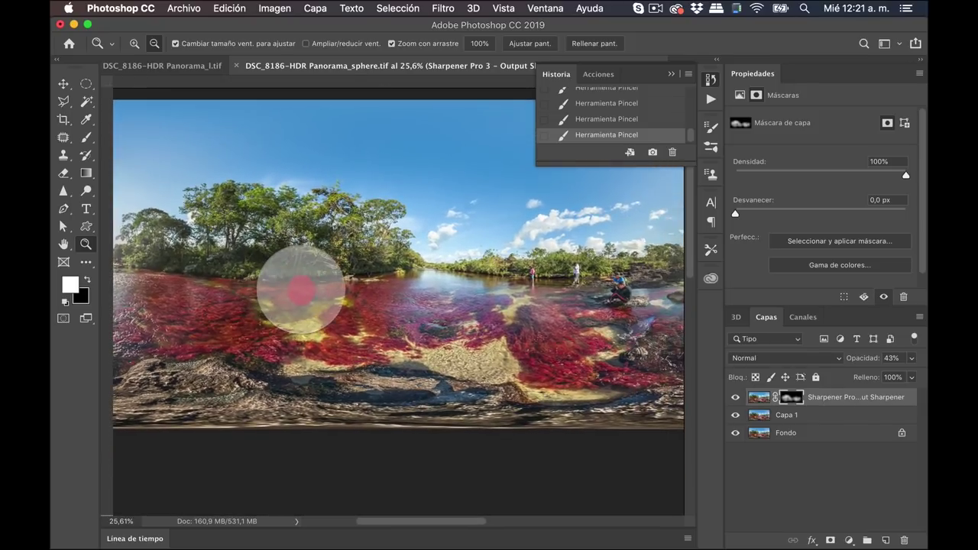
pyautogui.moveTo(310, 291)
pyautogui.mouseDown()
pyautogui.moveTo(340, 304)
pyautogui.moveTo(323, 301)
pyautogui.mouseUp()
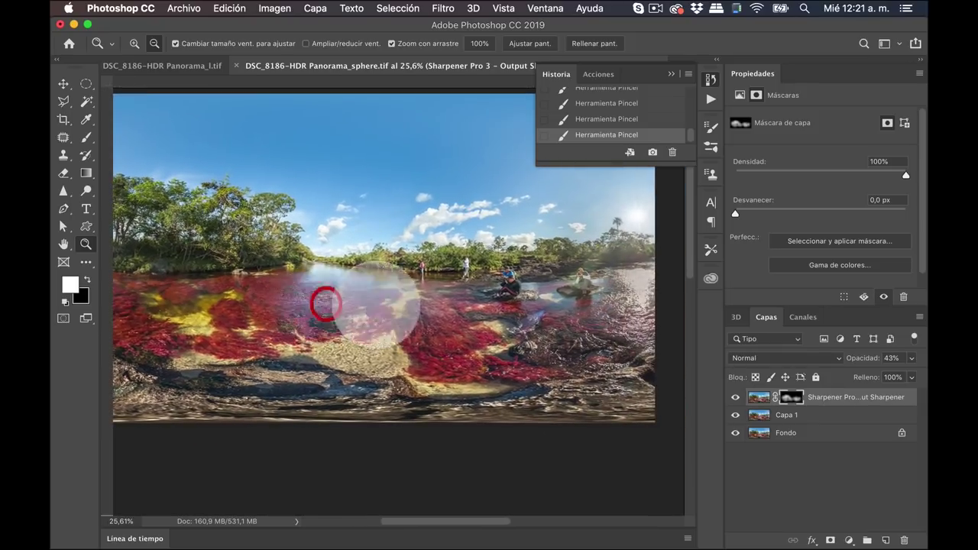
pyautogui.moveTo(501, 273)
pyautogui.mouseDown()
pyautogui.moveTo(611, 243)
pyautogui.moveTo(615, 226)
pyautogui.mouseUp()
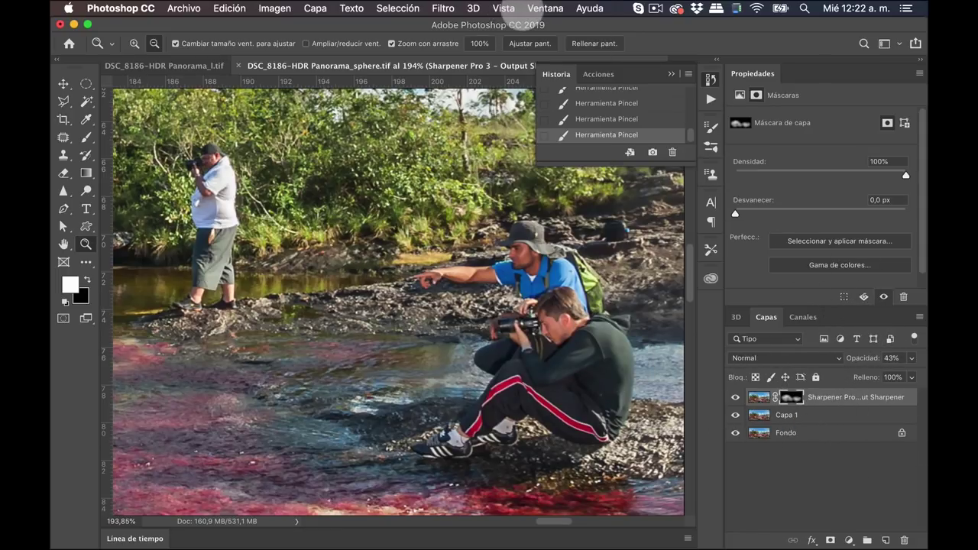
pyautogui.click(443, 9)
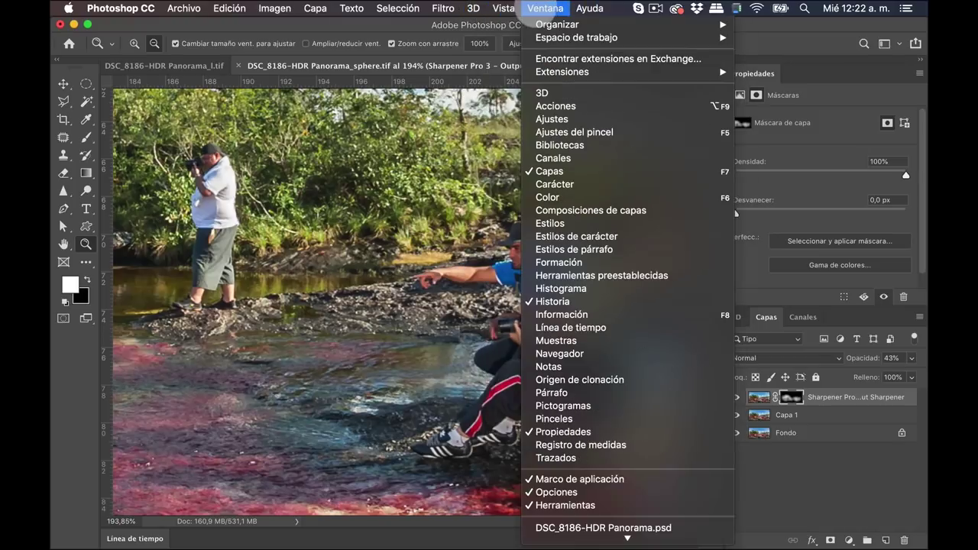
# Step: Switch the workspace to Fotografía via Ventana > Espacio de trabajo
pyautogui.moveTo(577, 38)
pyautogui.click(352, 64)
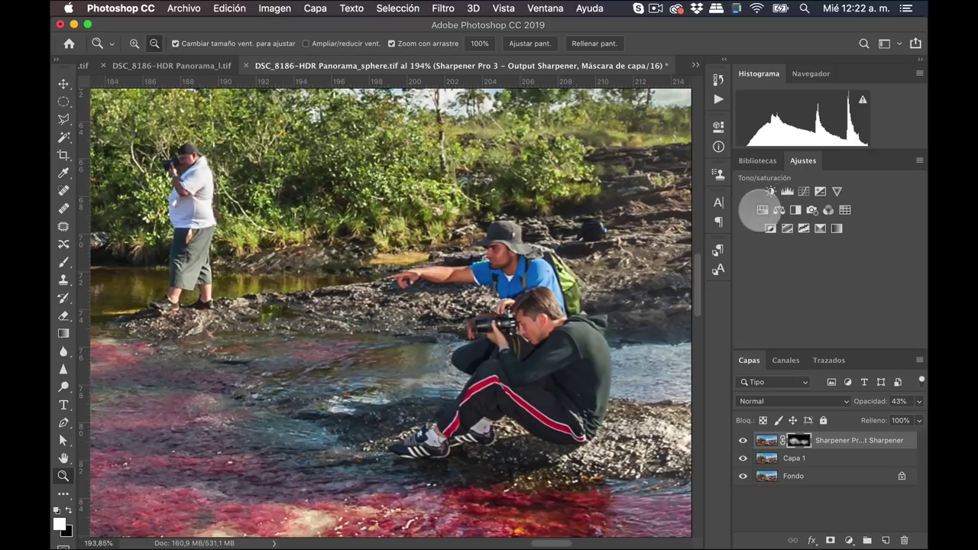
# Step: Add a Tono/saturación layer, sample the red plants, and set Rojos saturation to -22
pyautogui.click(761, 210)
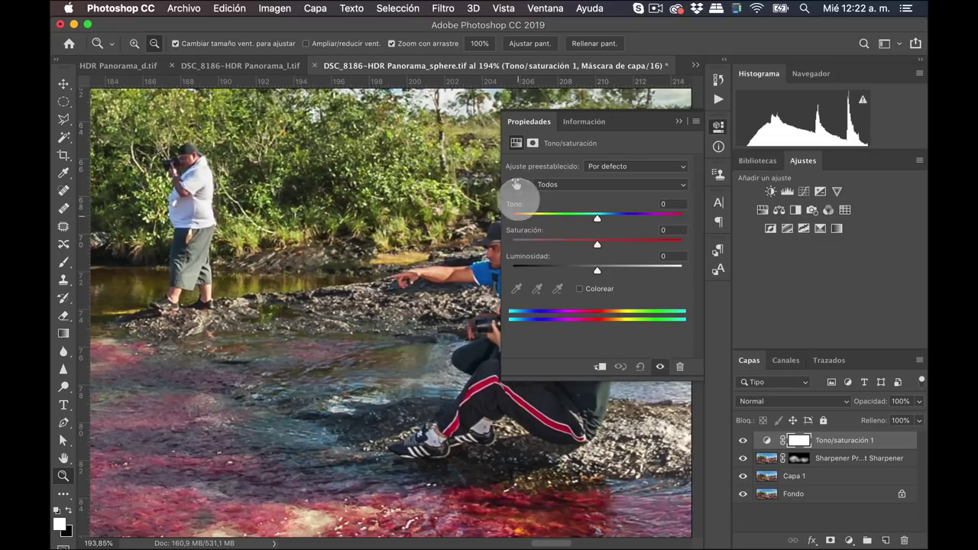
pyautogui.click(516, 184)
pyautogui.click(496, 256)
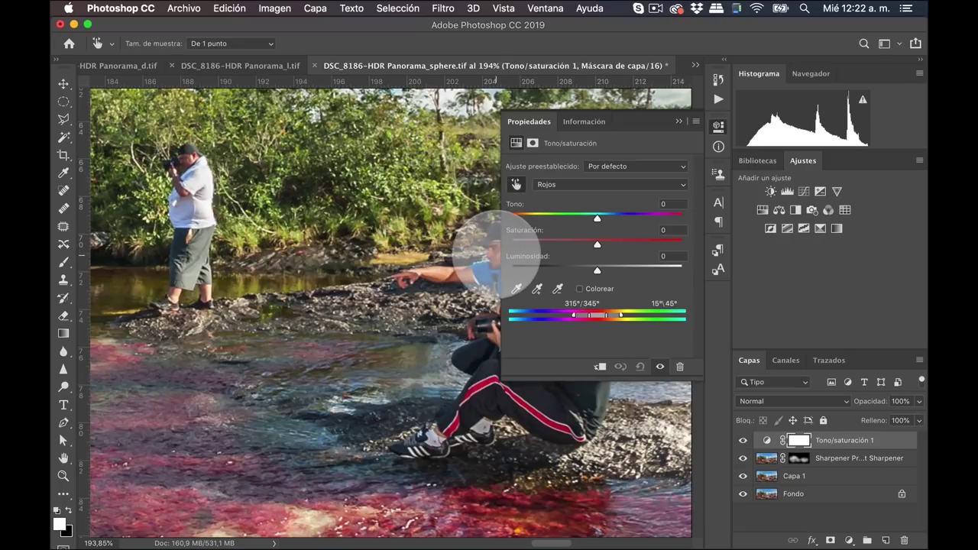
pyautogui.click(567, 241)
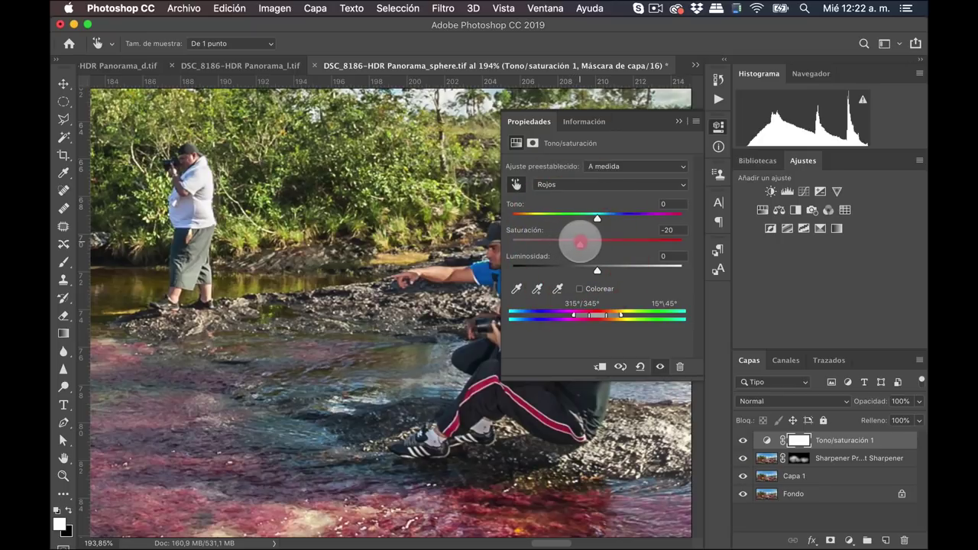
pyautogui.moveTo(578, 242); pyautogui.dragTo(578, 242)
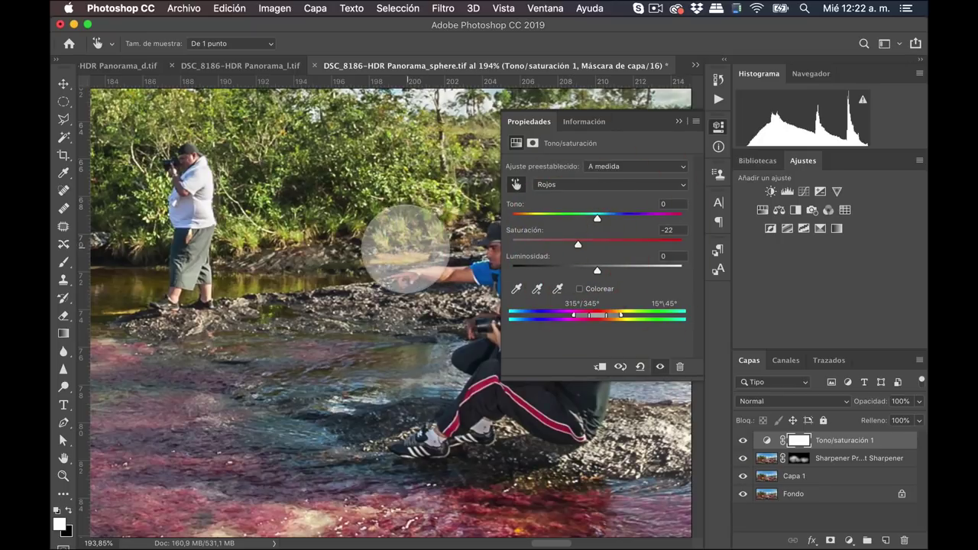
pyautogui.press('z')
pyautogui.moveTo(382, 240); pyautogui.dragTo(325, 280)
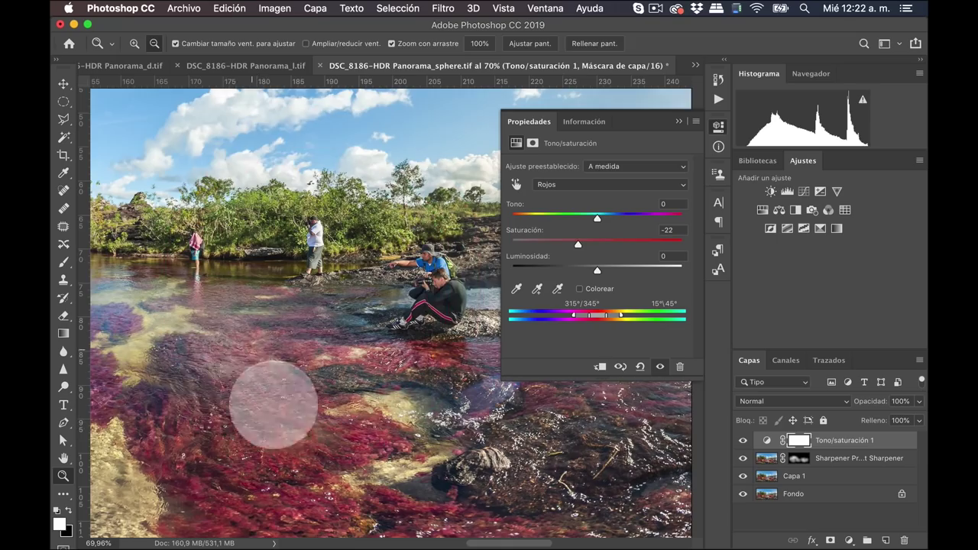
pyautogui.moveTo(251, 389); pyautogui.dragTo(136, 325)
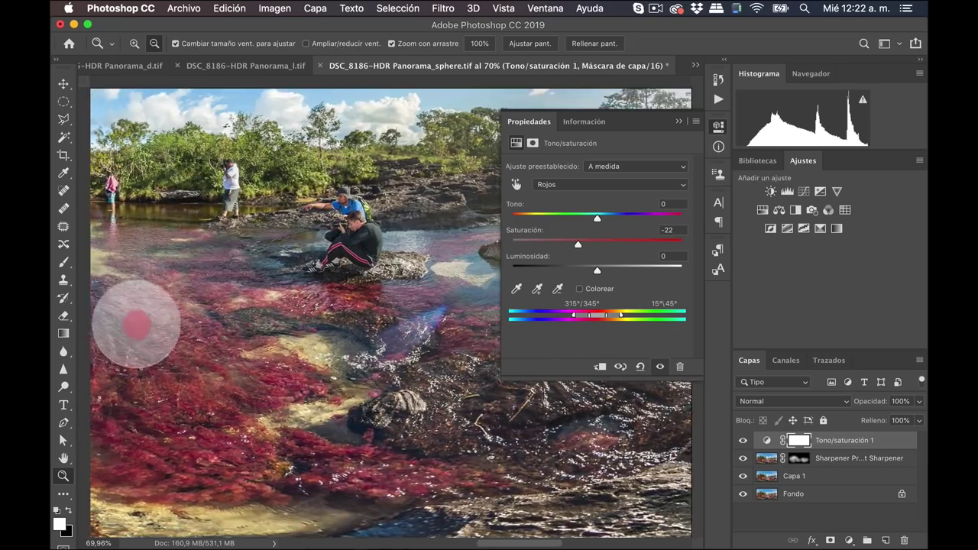
pyautogui.moveTo(323, 229)
pyautogui.mouseDown()
pyautogui.moveTo(463, 192)
pyautogui.moveTo(448, 196)
pyautogui.mouseUp()
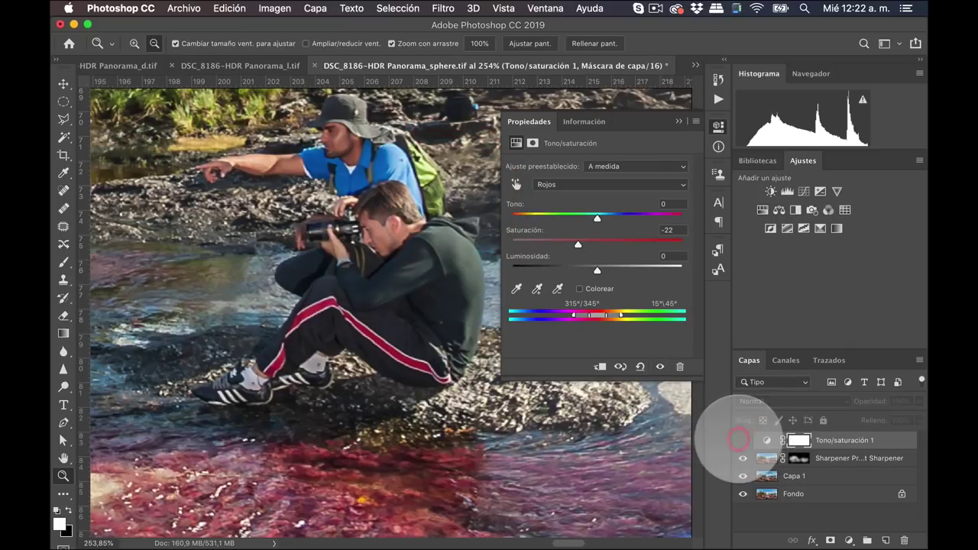
# Step: On the Tono/saturación 1 mask, set the brush to 190 px at 78% opacity and compare on/off
pyautogui.click(742, 440)
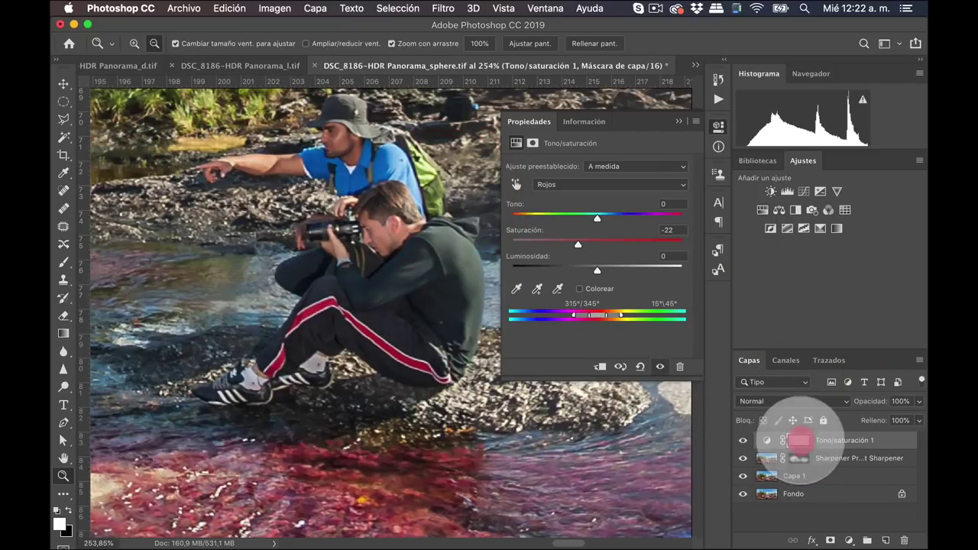
pyautogui.click(798, 440)
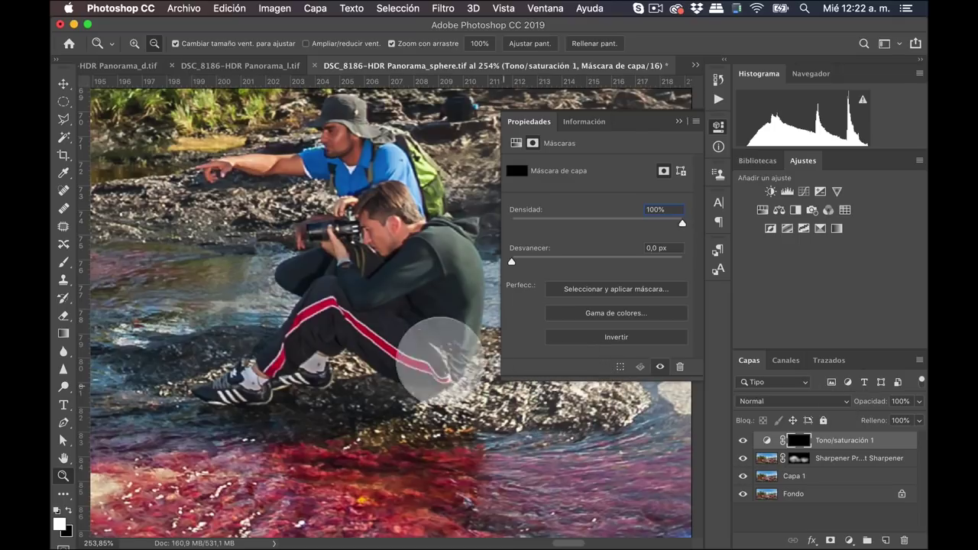
pyautogui.press('b')
pyautogui.moveTo(386, 233); pyautogui.dragTo(170, 281)
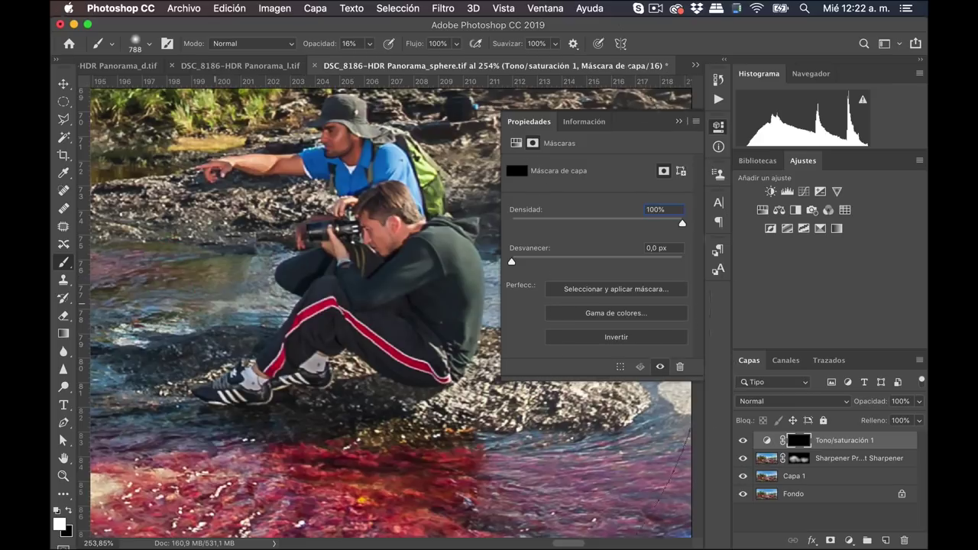
pyautogui.moveTo(359, 252); pyautogui.dragTo(484, 277)
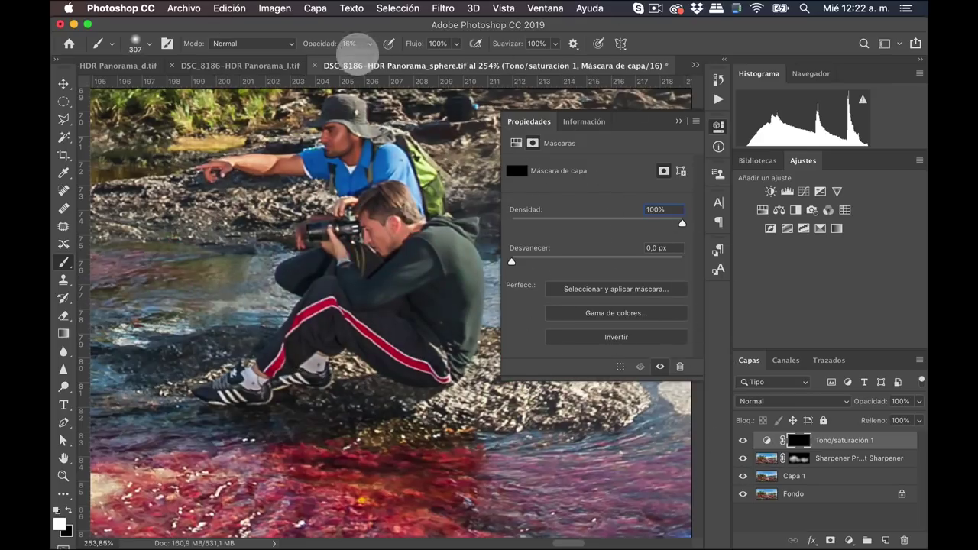
pyautogui.moveTo(309, 44); pyautogui.dragTo(336, 44)
pyautogui.moveTo(333, 233); pyautogui.dragTo(243, 238)
pyautogui.moveTo(328, 60); pyautogui.dragTo(328, 46)
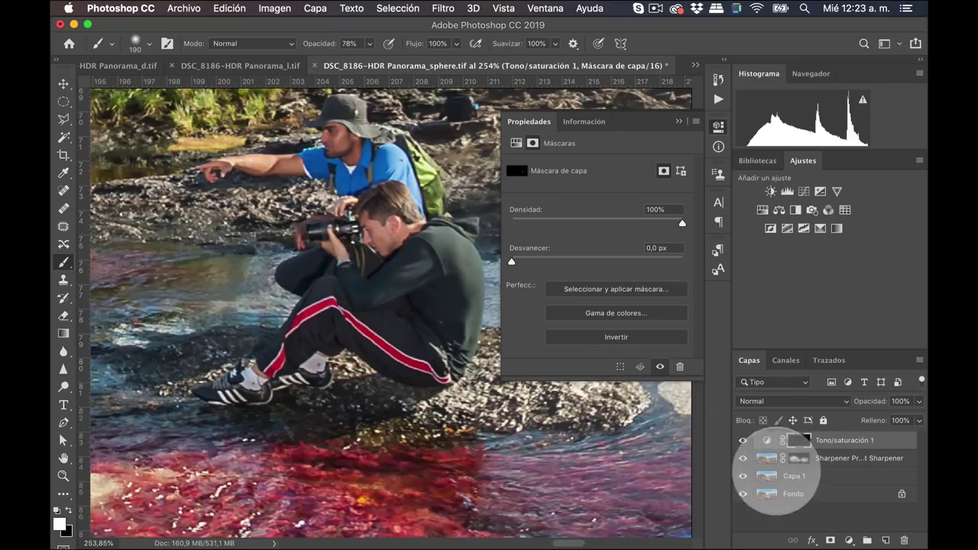
pyautogui.click(743, 440)
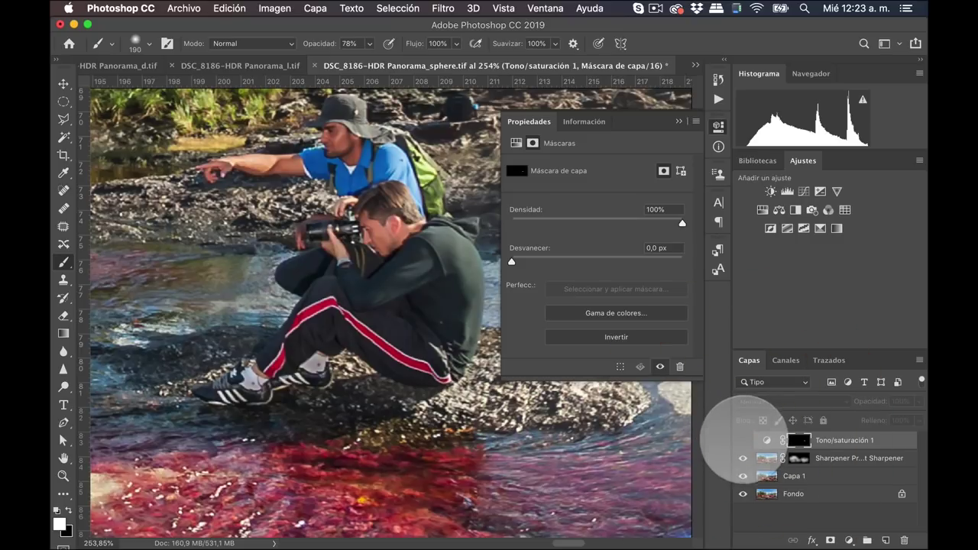
pyautogui.click(743, 440)
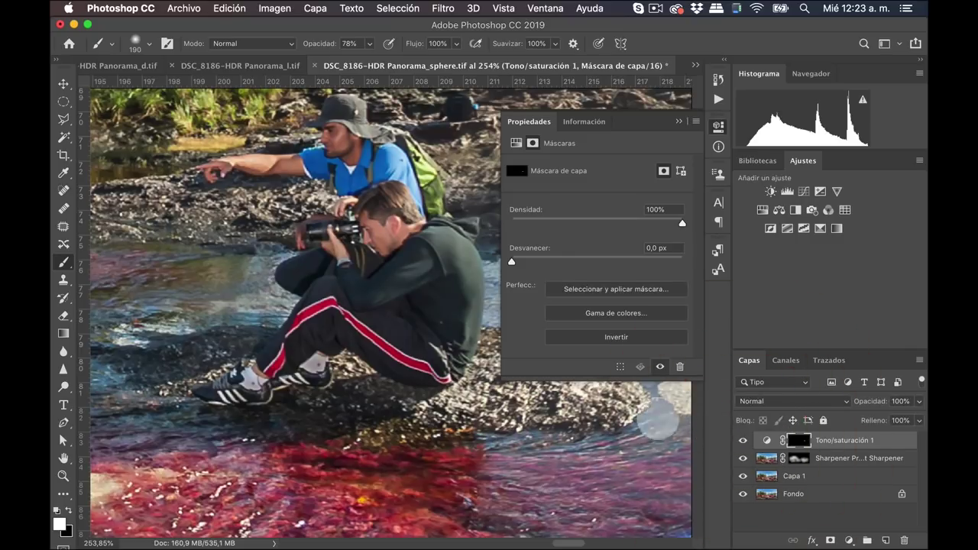
# Step: Zoom and pan around the people by the river to inspect the masked reds
pyautogui.press('z')
pyautogui.moveTo(343, 299); pyautogui.dragTo(306, 308)
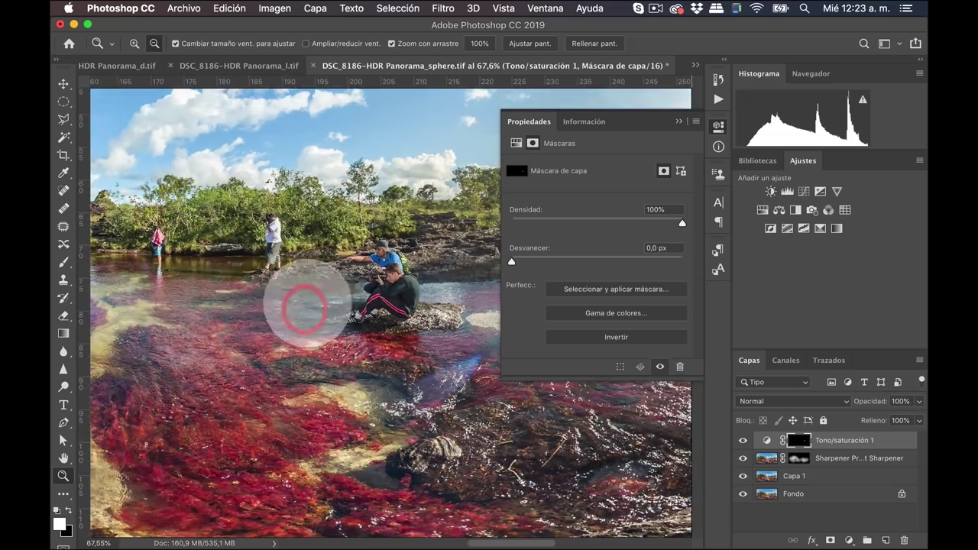
pyautogui.moveTo(258, 258)
pyautogui.mouseDown()
pyautogui.moveTo(364, 235)
pyautogui.moveTo(312, 246)
pyautogui.mouseUp()
pyautogui.moveTo(399, 257)
pyautogui.mouseDown()
pyautogui.moveTo(445, 244)
pyautogui.moveTo(328, 241)
pyautogui.mouseUp()
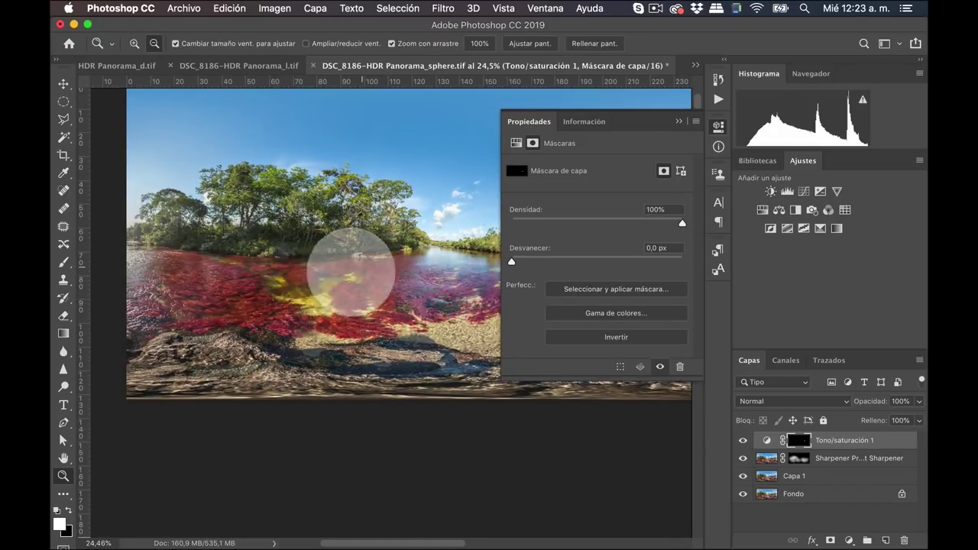
pyautogui.click(271, 260)
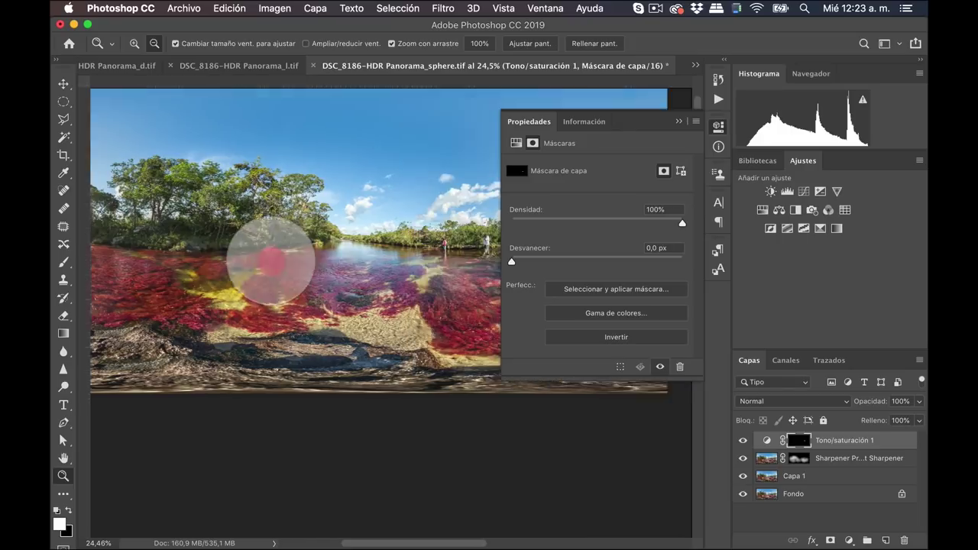
pyautogui.moveTo(271, 260)
pyautogui.mouseDown()
pyautogui.moveTo(425, 298)
pyautogui.moveTo(390, 298)
pyautogui.mouseUp()
# Step: Show rulers, close the mask Properties panel, and frame the full panorama
pyautogui.hotkey('ctrl', 'r')
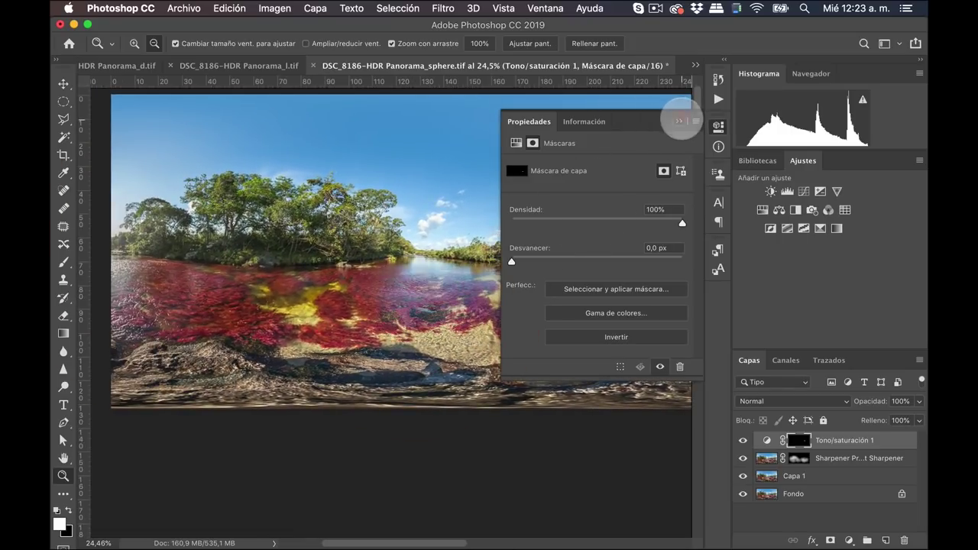
pyautogui.click(679, 121)
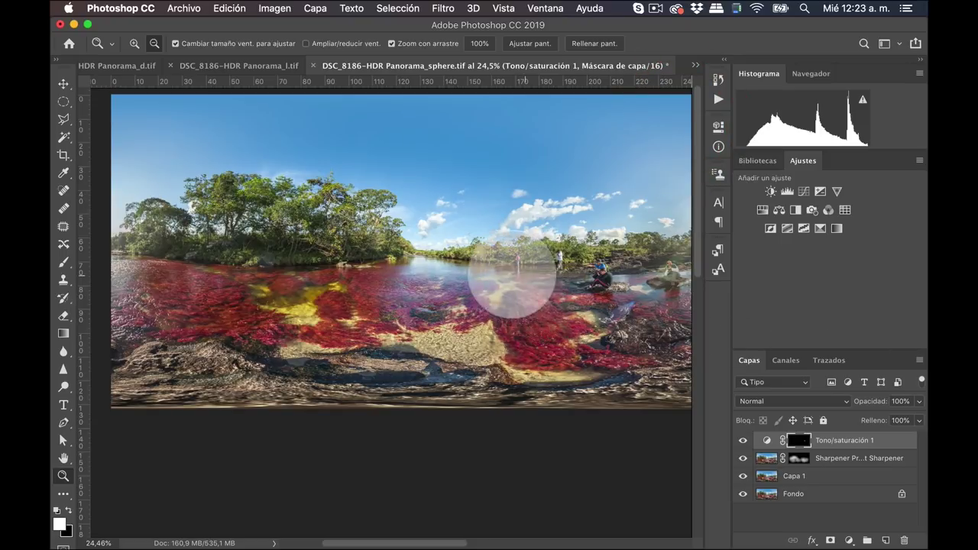
pyautogui.moveTo(443, 273); pyautogui.dragTo(389, 283)
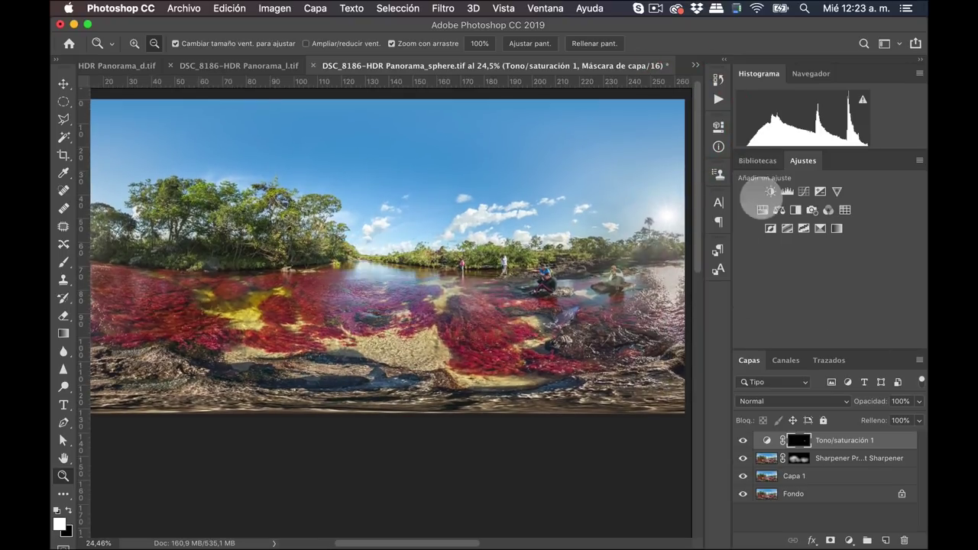
# Step: Add a Curvas layer with a midtone point lifted from input 155 to output 167
pyautogui.click(806, 191)
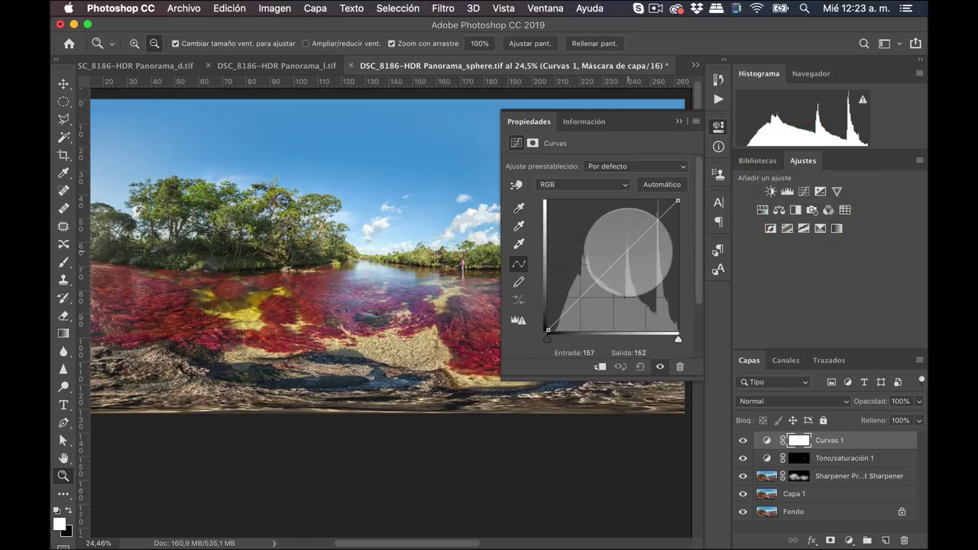
pyautogui.click(627, 254)
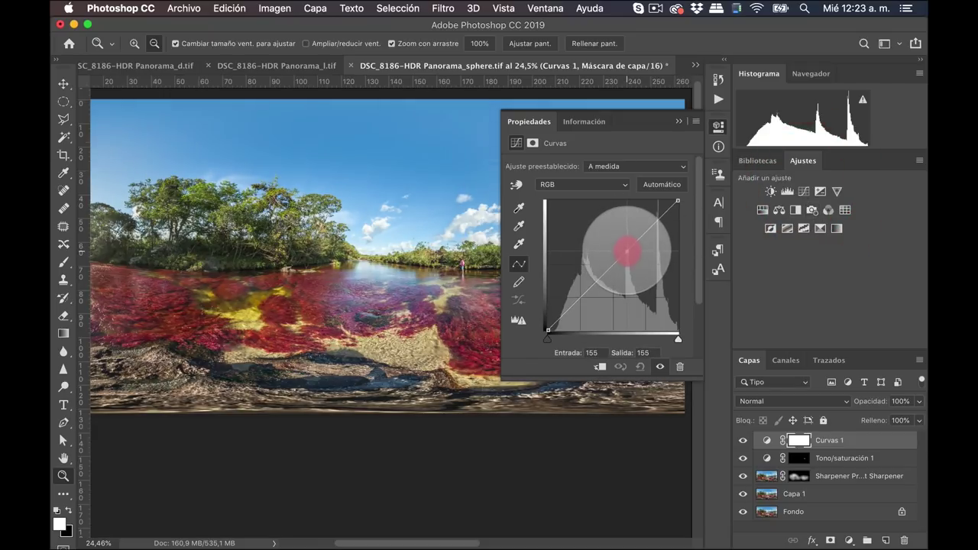
pyautogui.moveTo(624, 247); pyautogui.dragTo(623, 243)
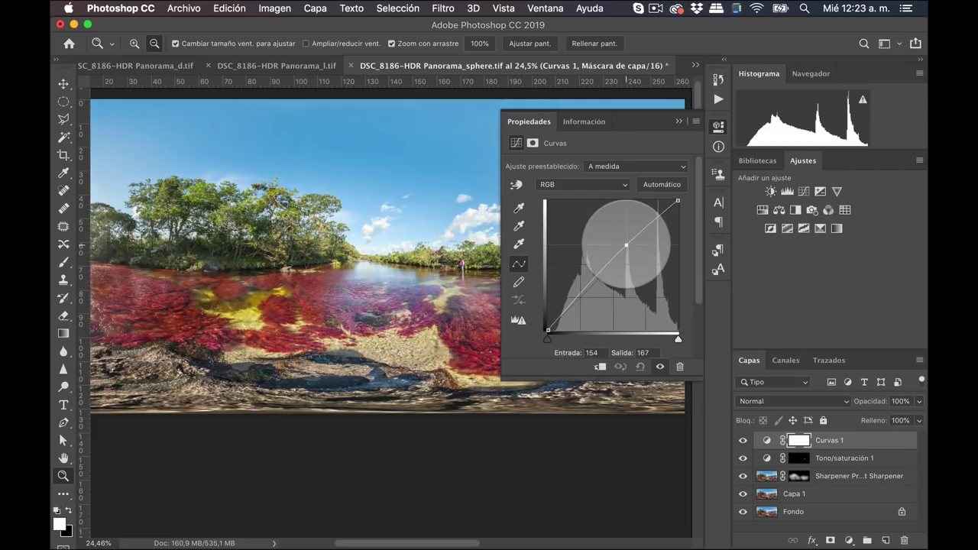
pyautogui.moveTo(626, 245); pyautogui.dragTo(627, 245)
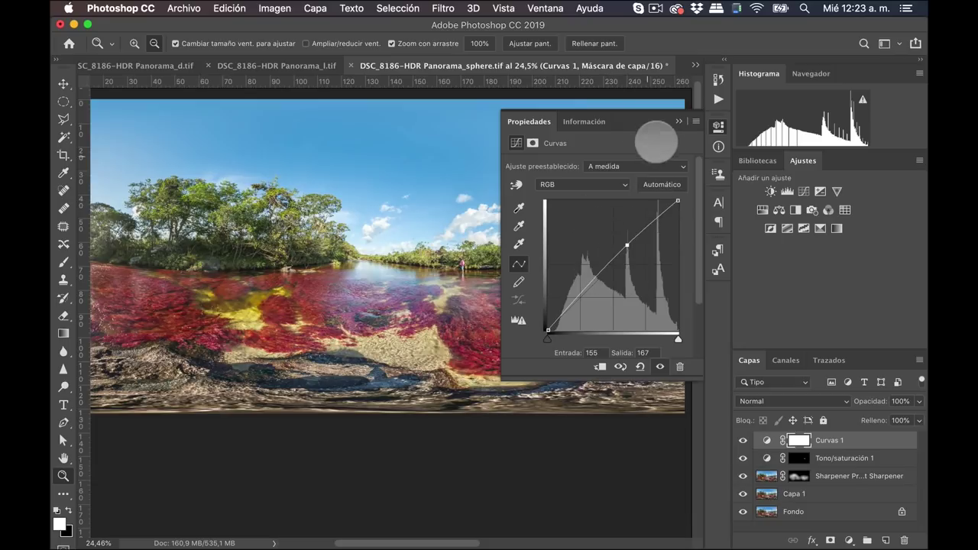
pyautogui.click(678, 120)
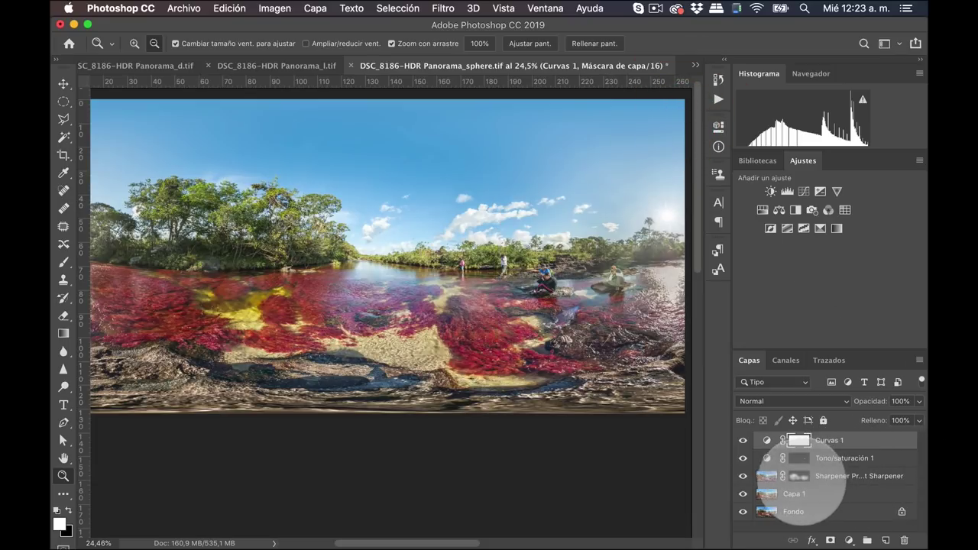
# Step: Flatten all layers with Acoplar imagen and save the file
pyautogui.rightClick(876, 449)
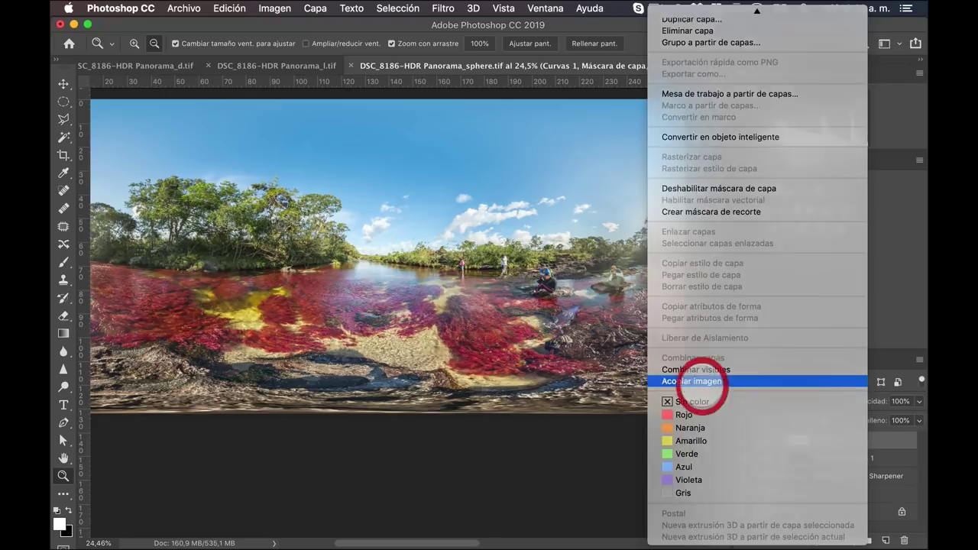
pyautogui.click(698, 381)
pyautogui.hotkey('ctrl', 's')
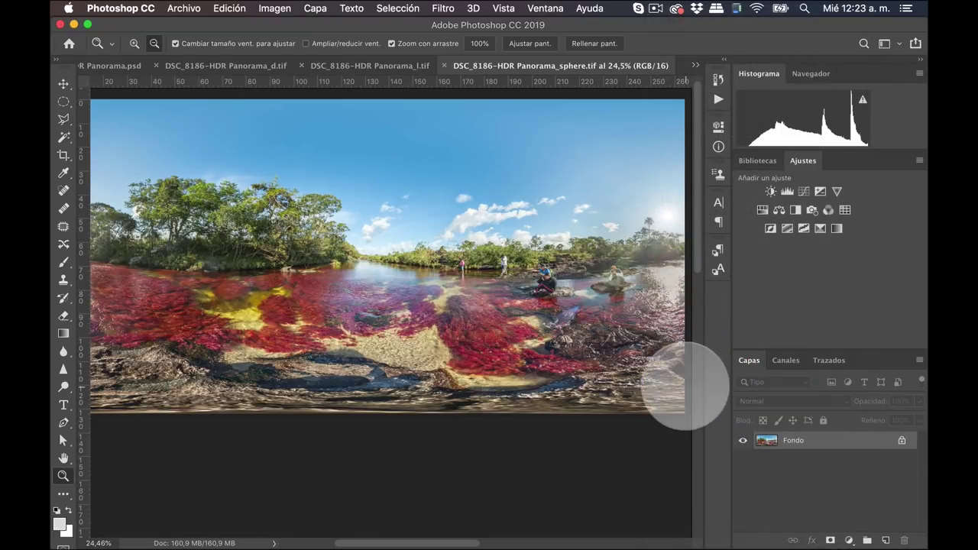
pyautogui.press('super+Tab')
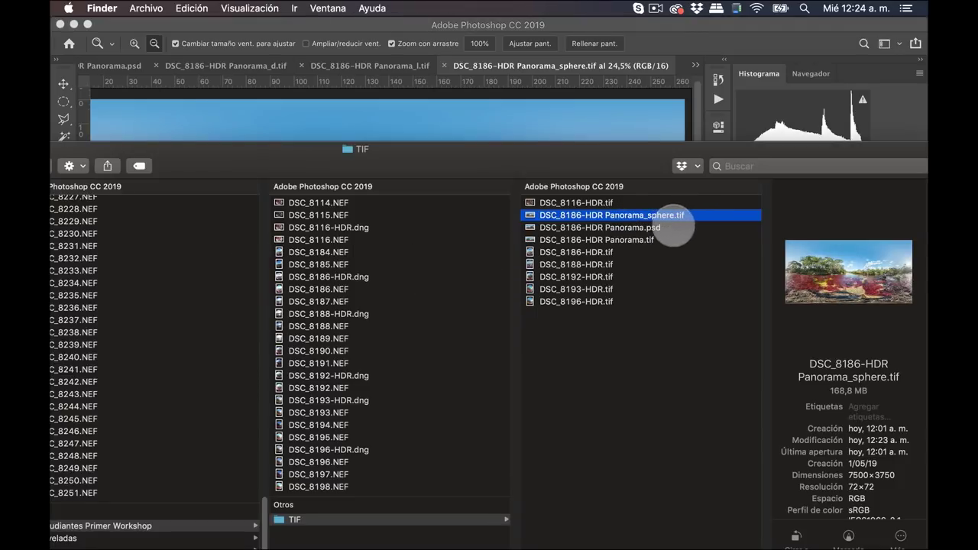
pyautogui.press('space')
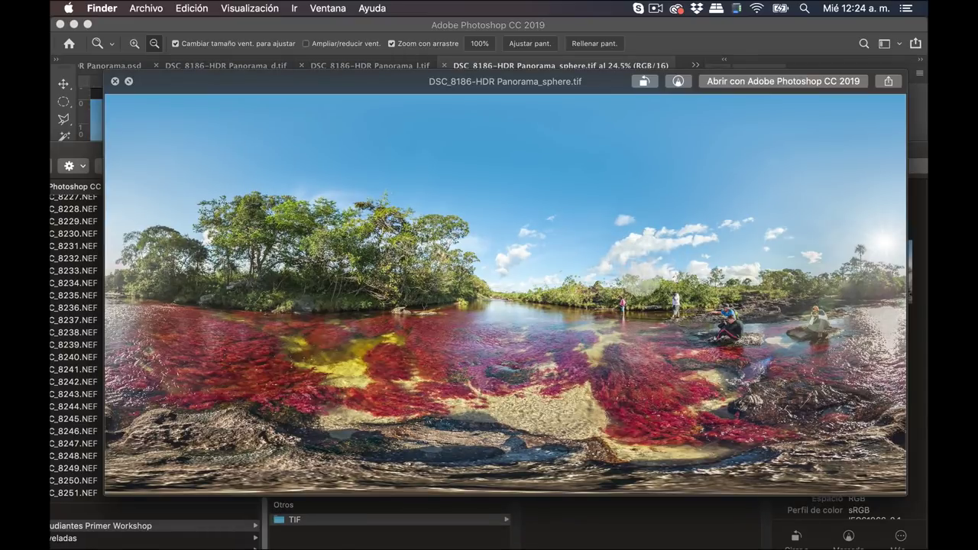
pyautogui.press('space')
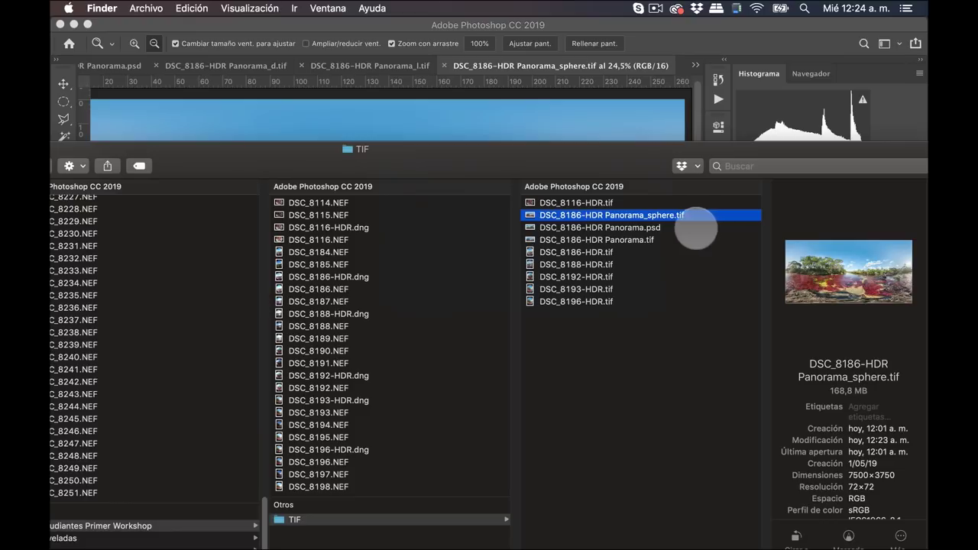
pyautogui.click(99, 36)
# Step: Save as a new file named Cano Cristales Colombia in TIFF format, then bring Finder forward
pyautogui.click(176, 10)
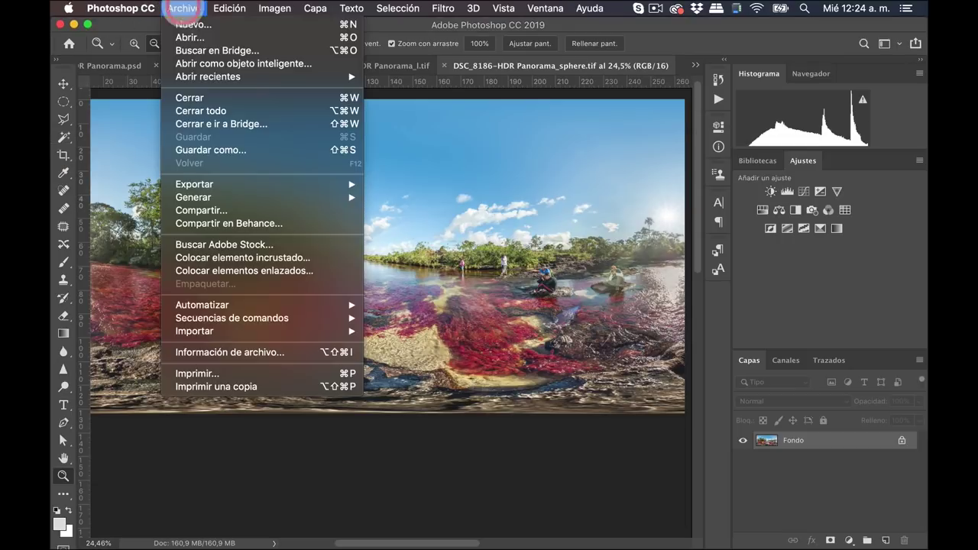
pyautogui.click(243, 147)
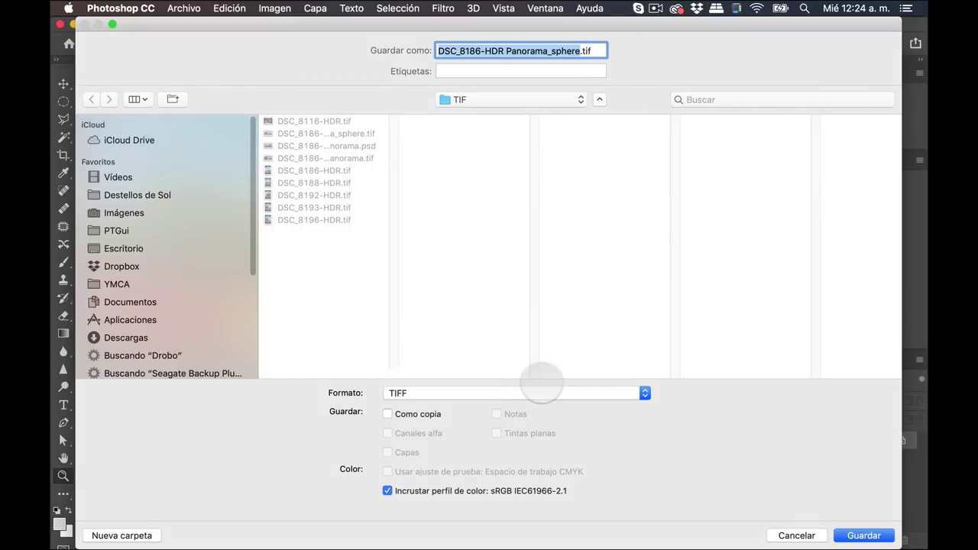
pyautogui.write('Cano Cristales Colombia')
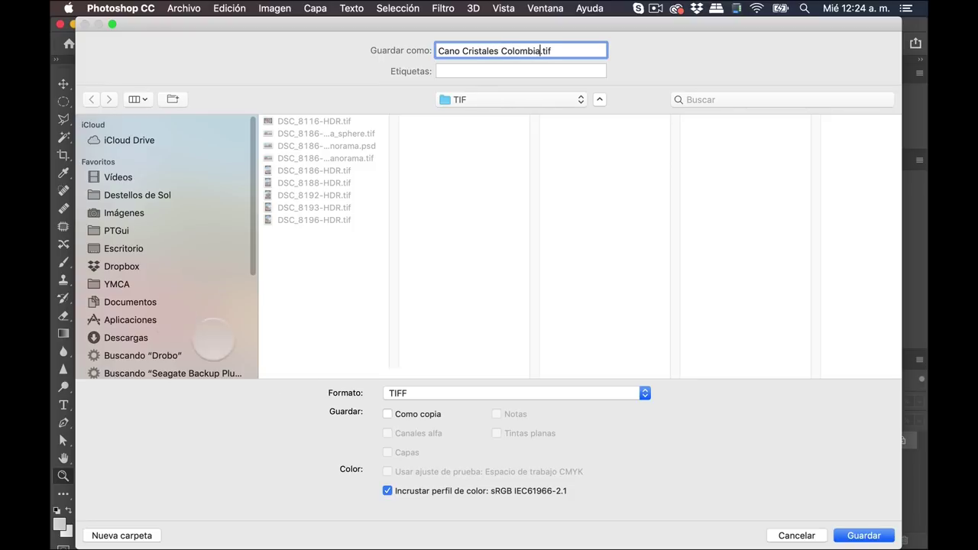
pyautogui.click(442, 392)
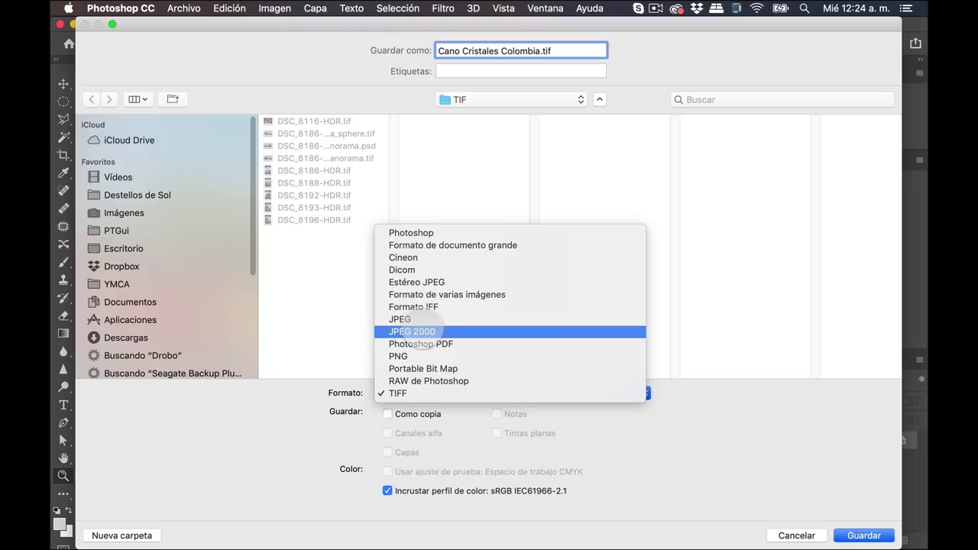
pyautogui.press('Escape')
pyautogui.press('super+Tab')
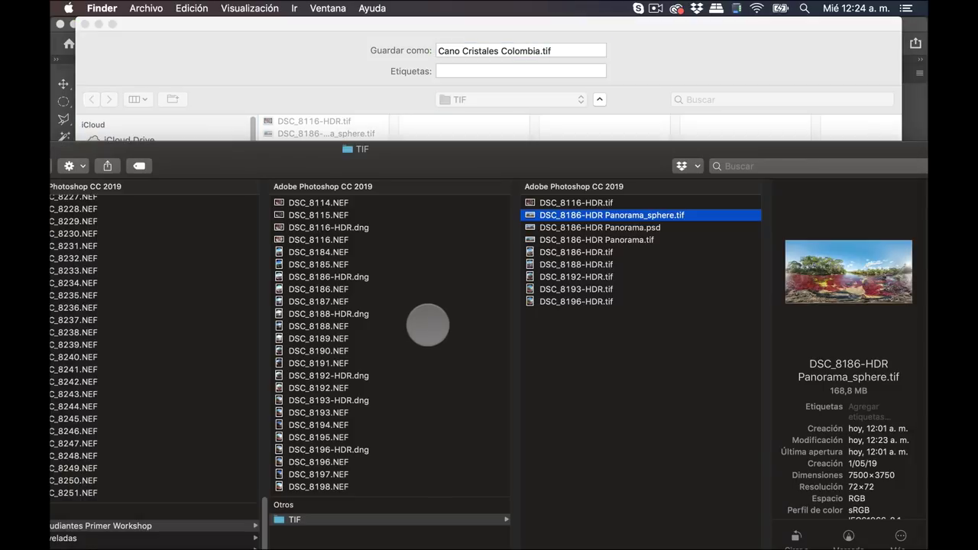
# Step: Preview the sphere panorama TIF in Finder's Quick Look, then return to Photoshop's save dialog
pyautogui.press('space')
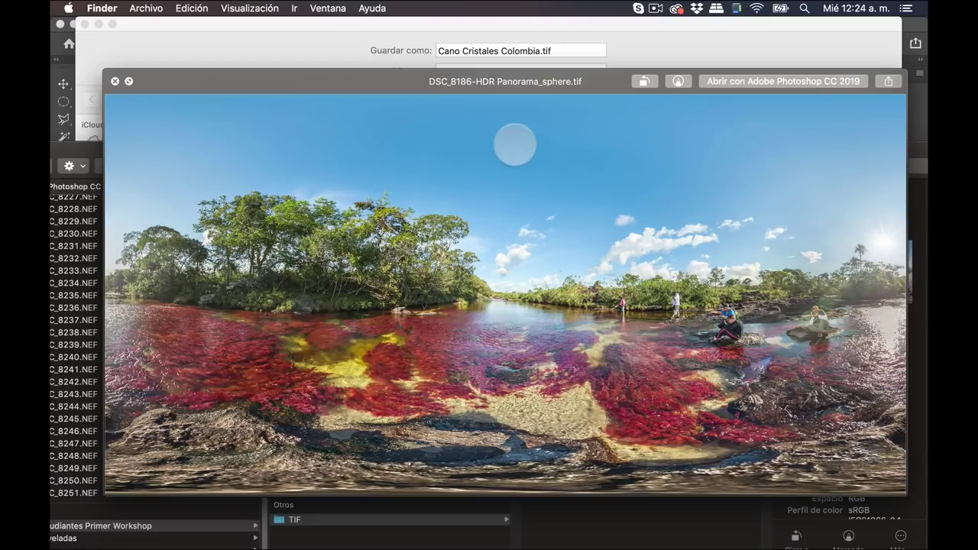
pyautogui.press('space')
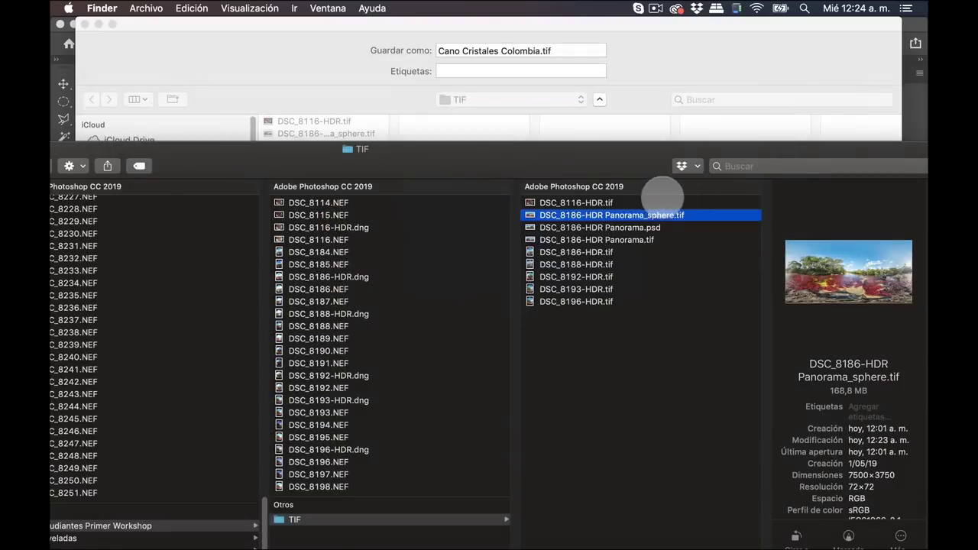
pyautogui.click(621, 136)
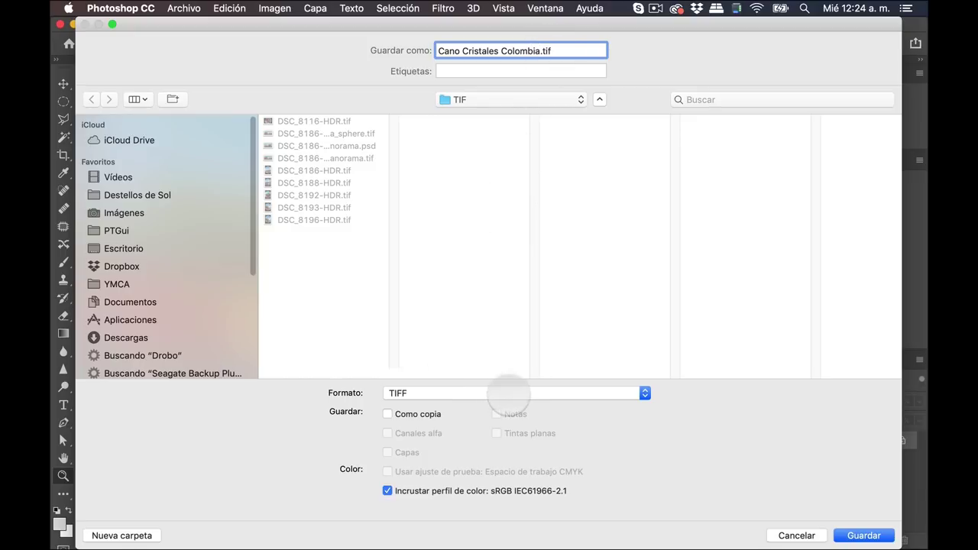
pyautogui.click(507, 394)
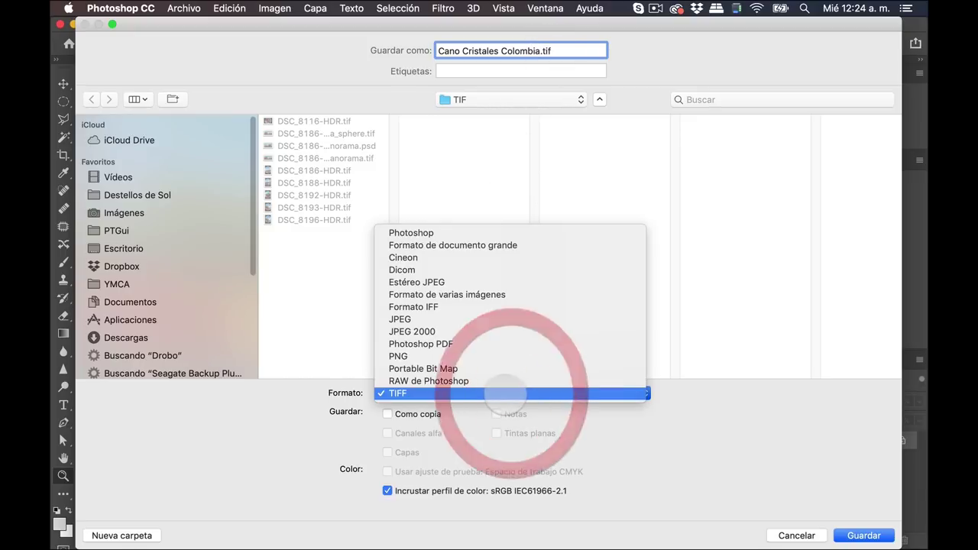
pyautogui.click(416, 320)
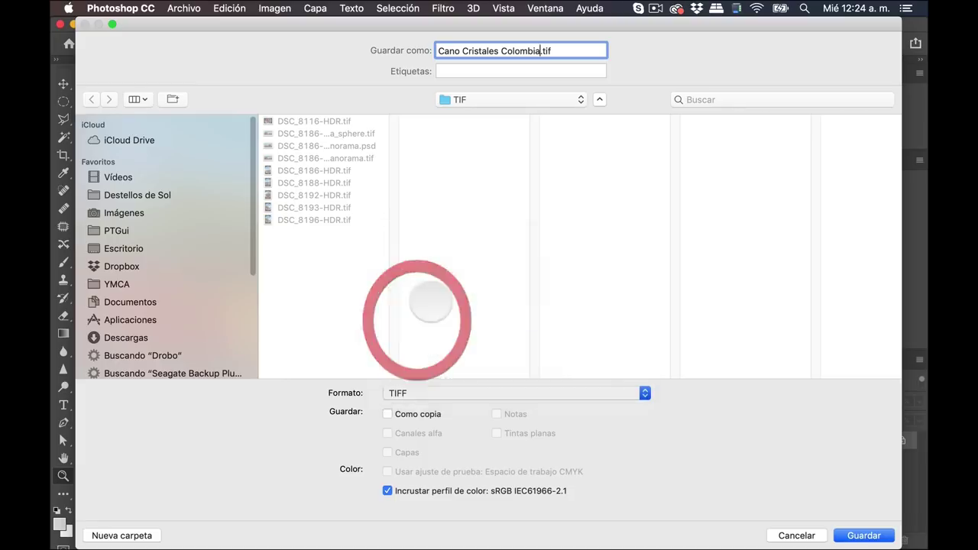